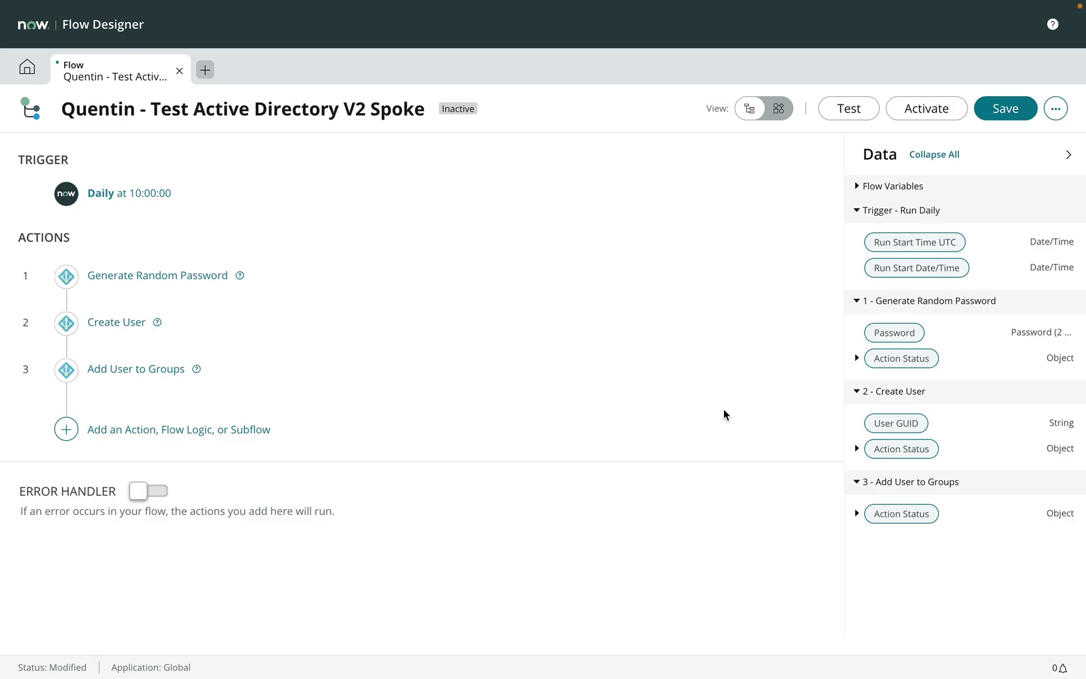
Review the MID Servers list in ServiceNow, and examine the acme domain and its test unit in Active Directory Administrative Center
key("ctrl+Right")
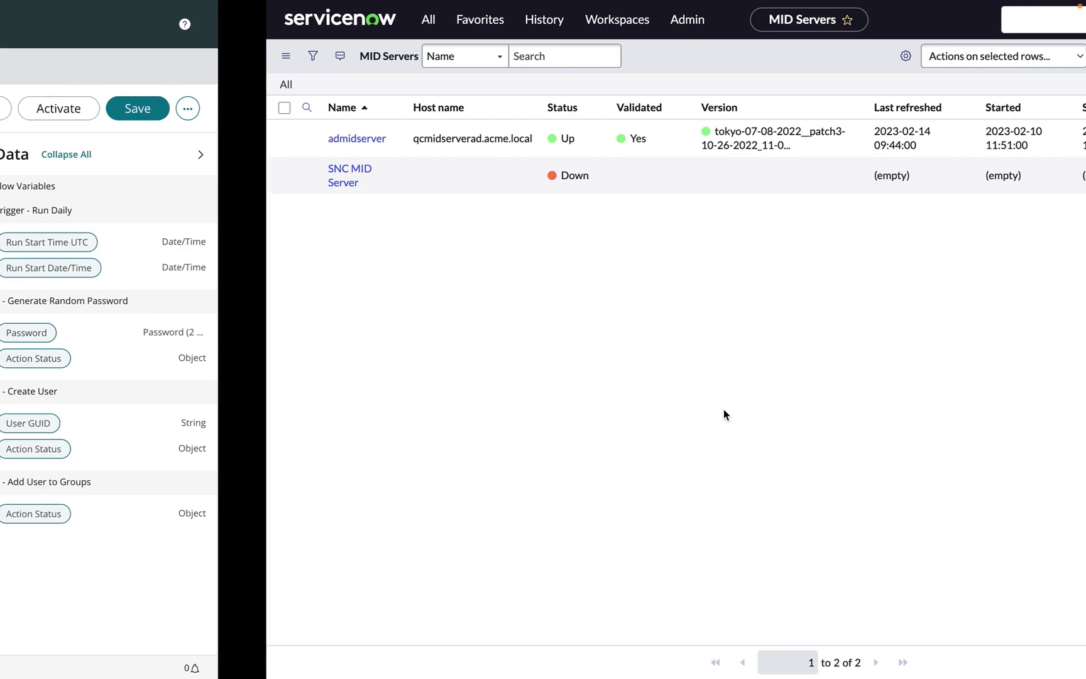
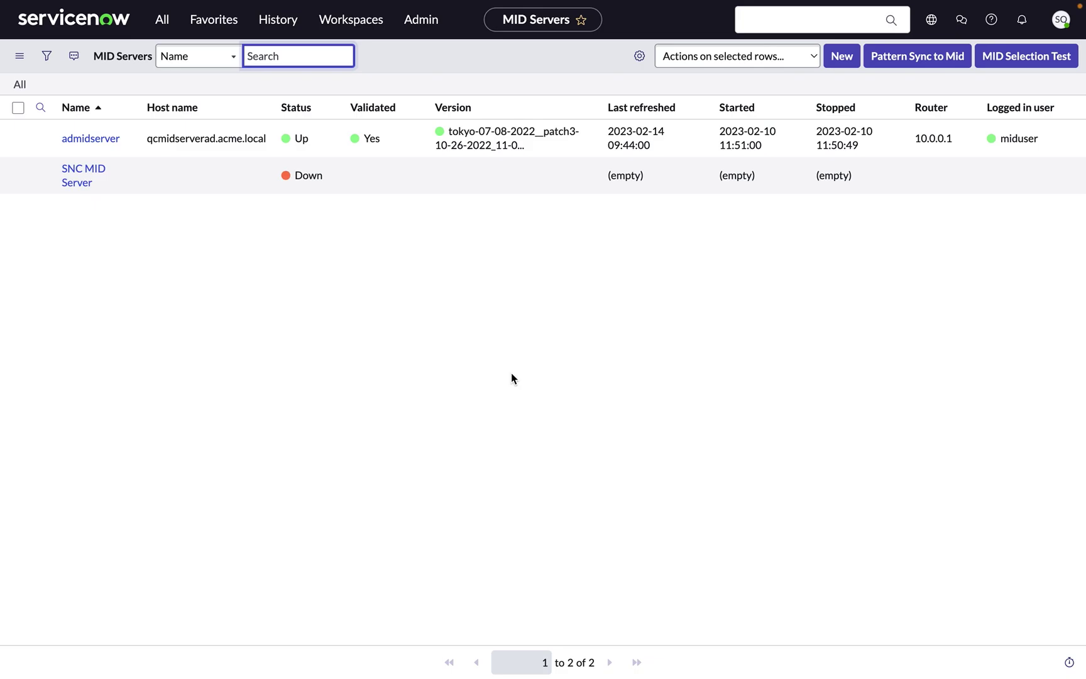
key("ctrl+Right")
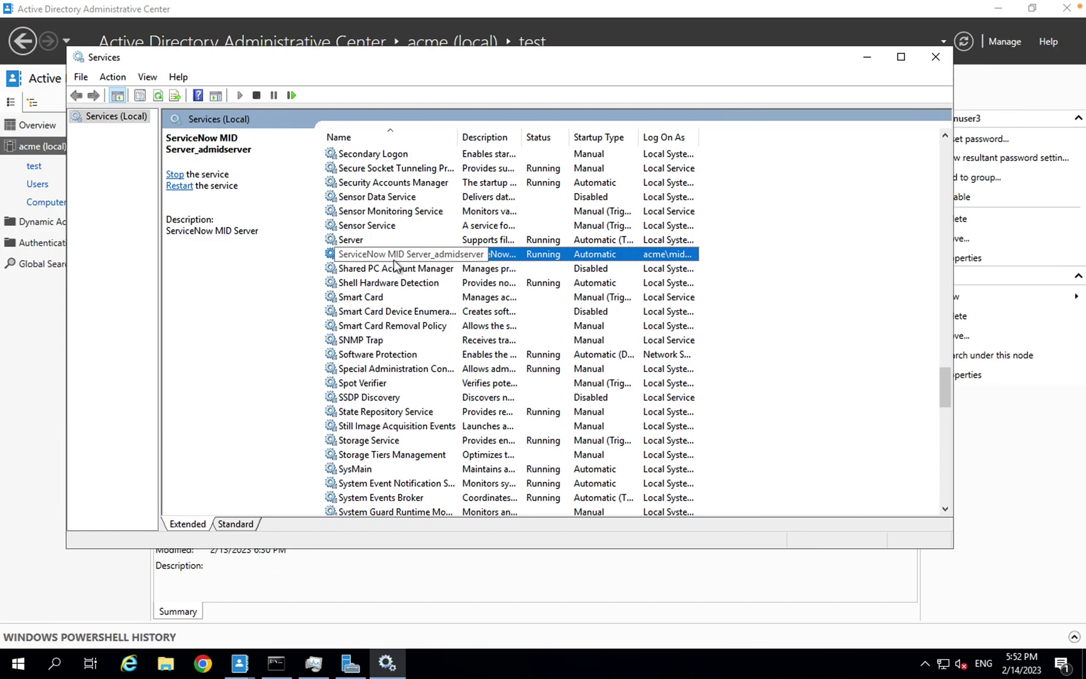
left_click(867, 58)
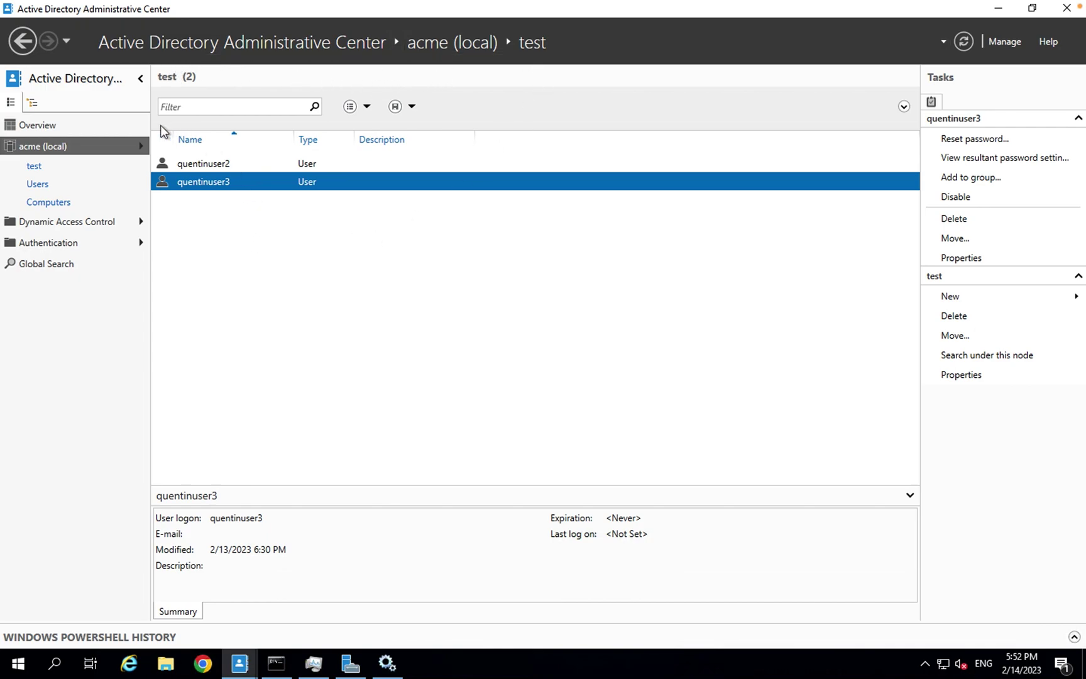
left_click(62, 148)
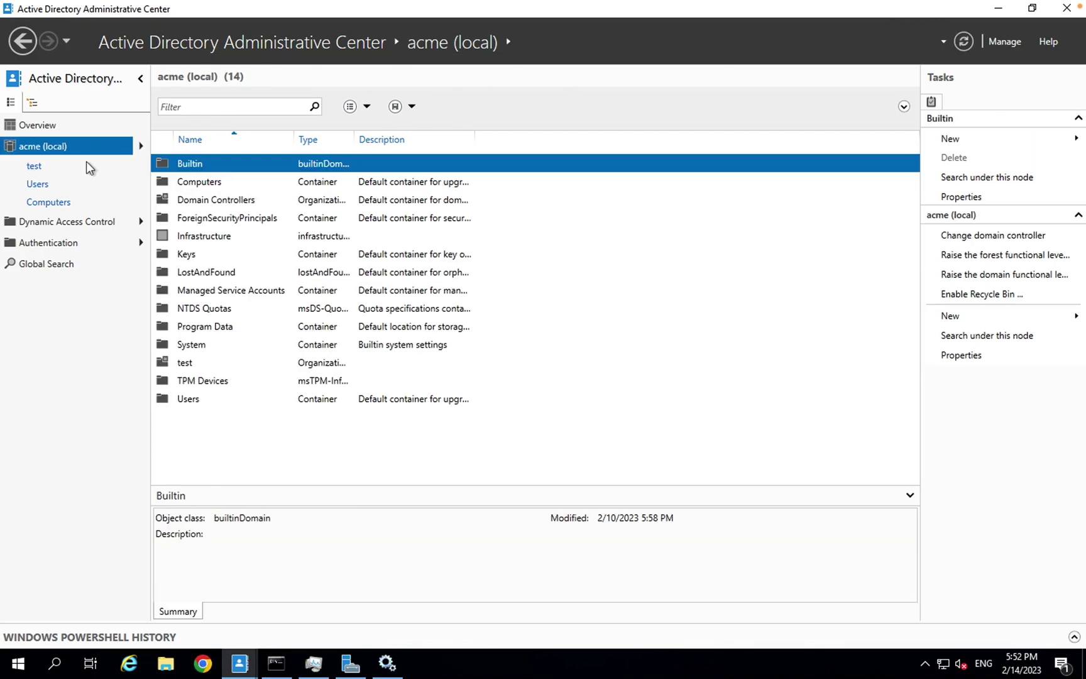
left_click(35, 168)
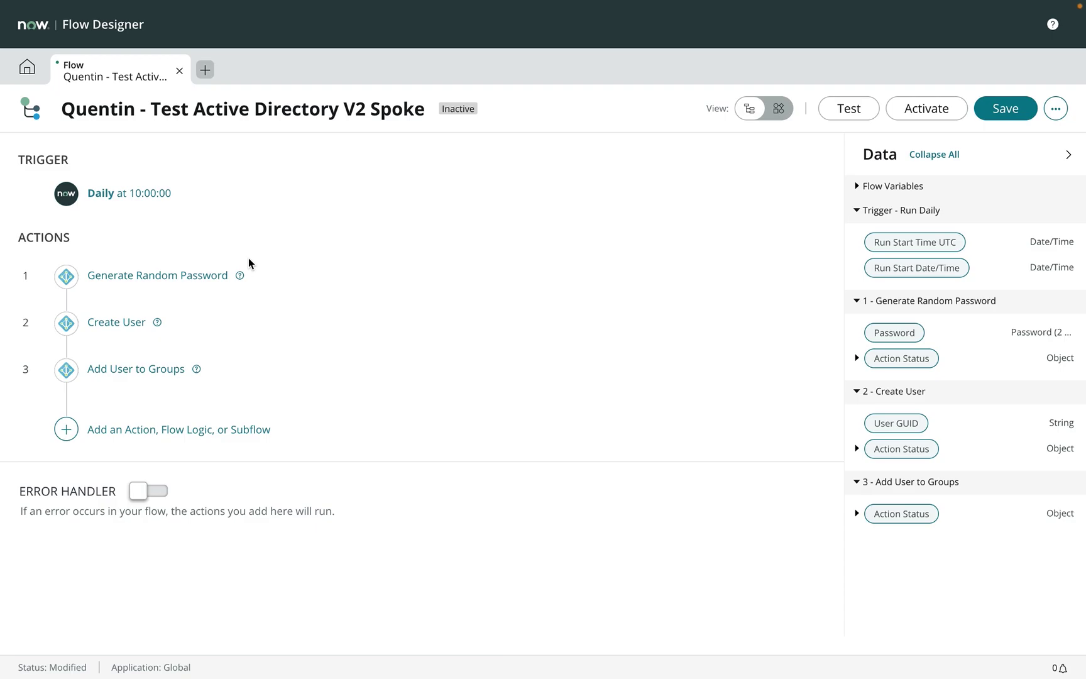
In Flow Designer, examine the host and credential fields of the AD_v2 connection, and close its edit form without saving
left_click(29, 70)
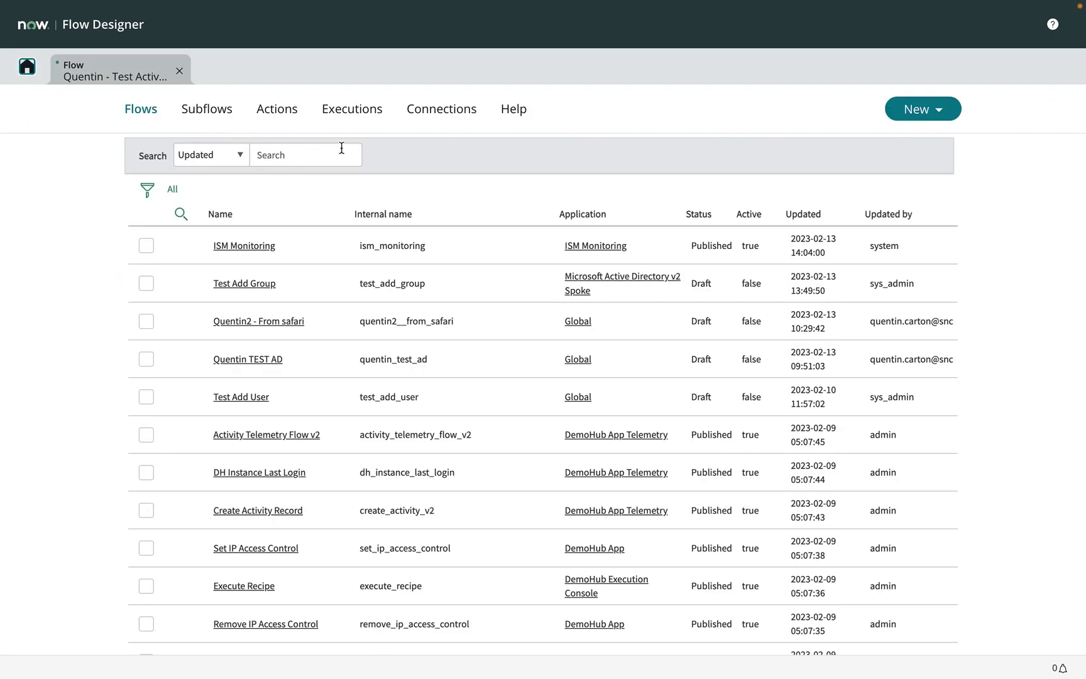
left_click(432, 116)
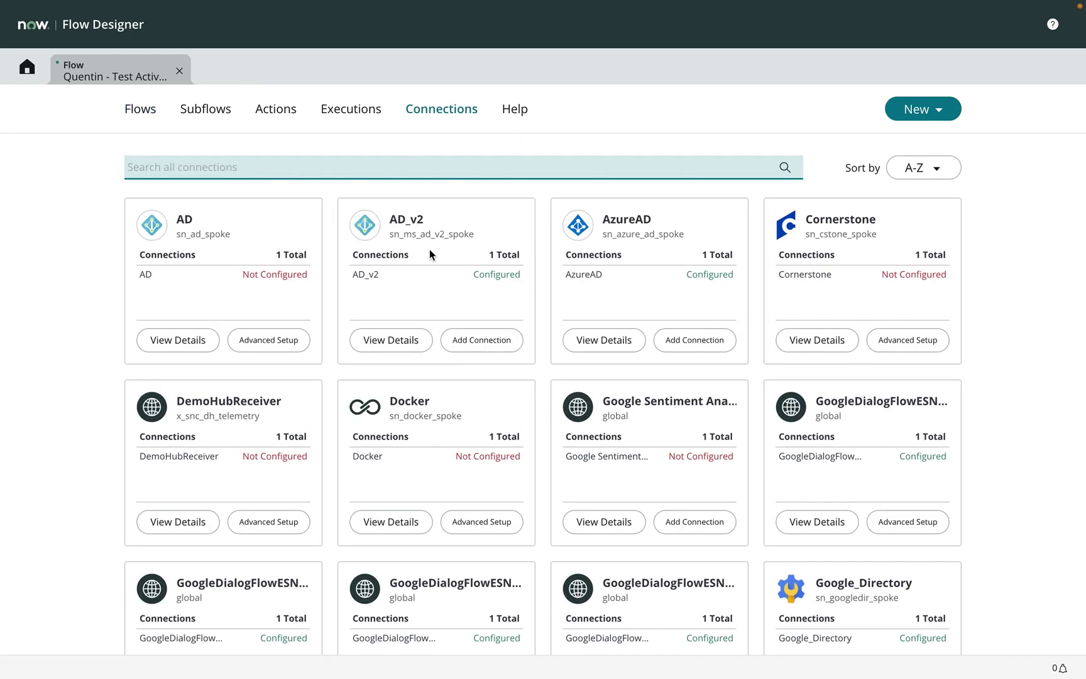
left_click(395, 339)
left_click(899, 265)
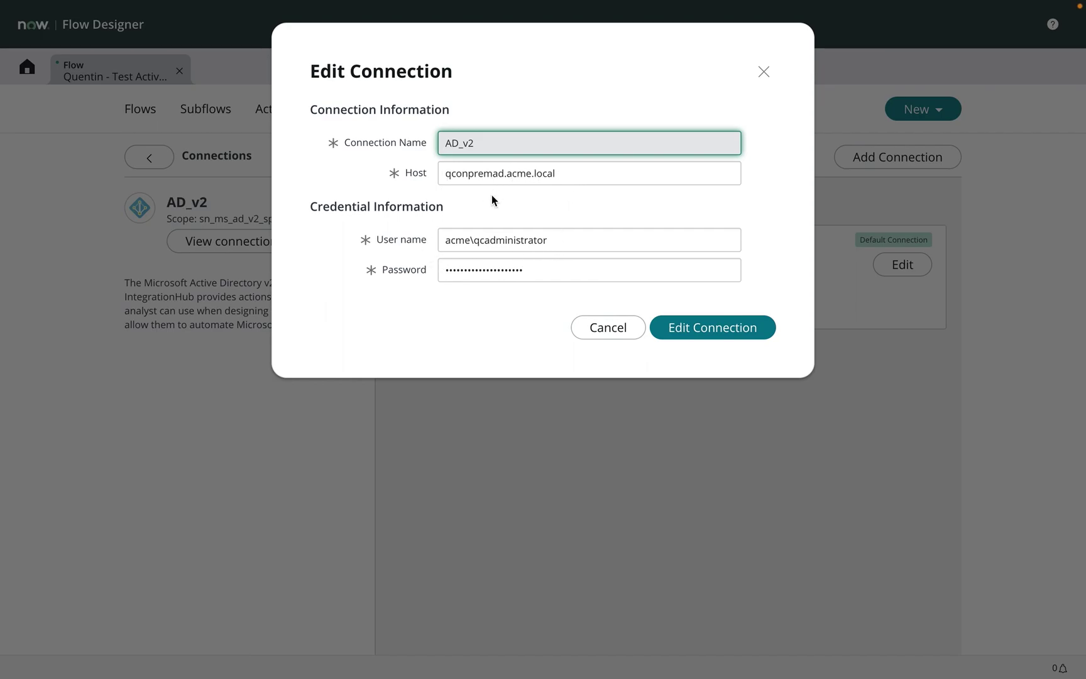
left_click_drag(594, 178, 407, 182)
mouse_move(407, 182)
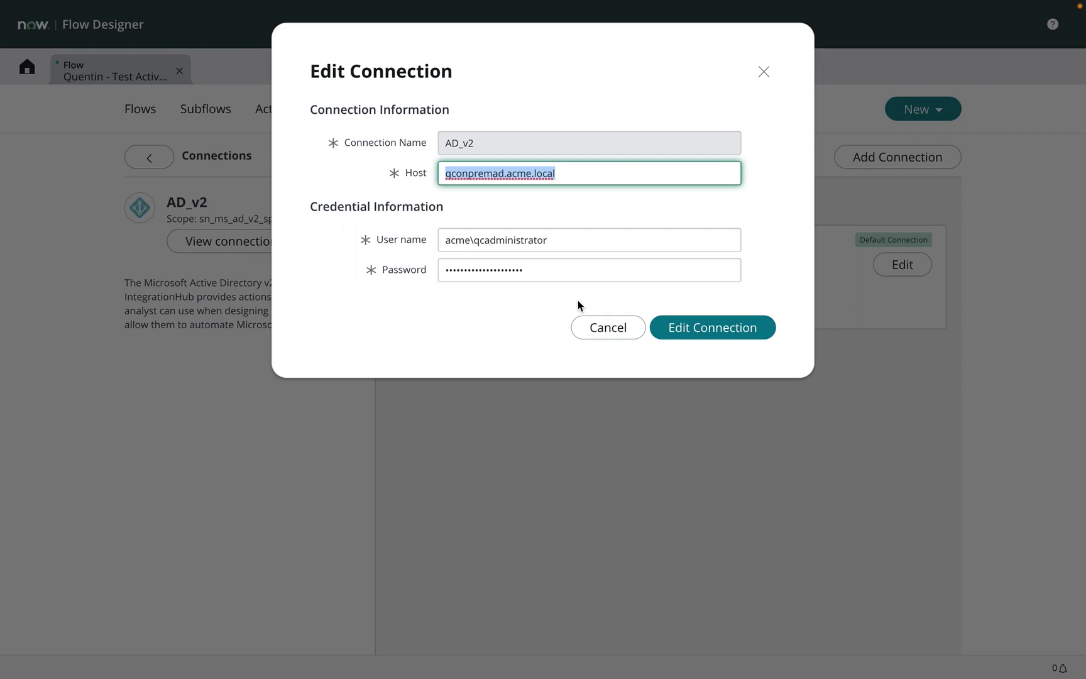
left_click(765, 73)
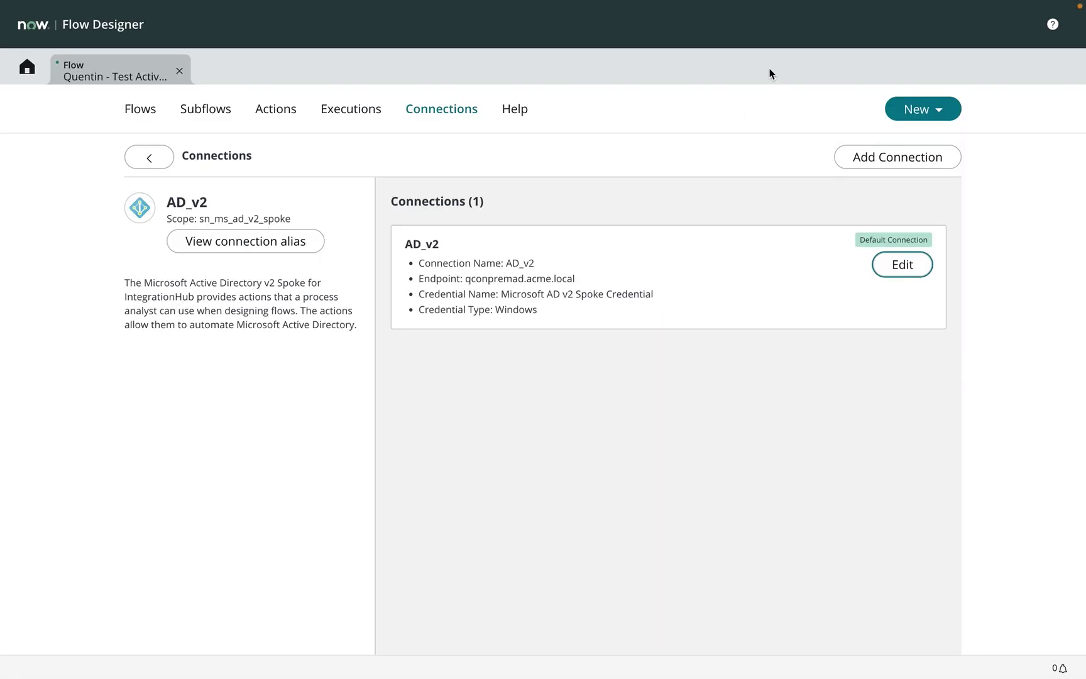
Start a new action at the end of the flow, search for "Active directory" and choose the Microsoft Active Directory v2 spoke
left_click(125, 78)
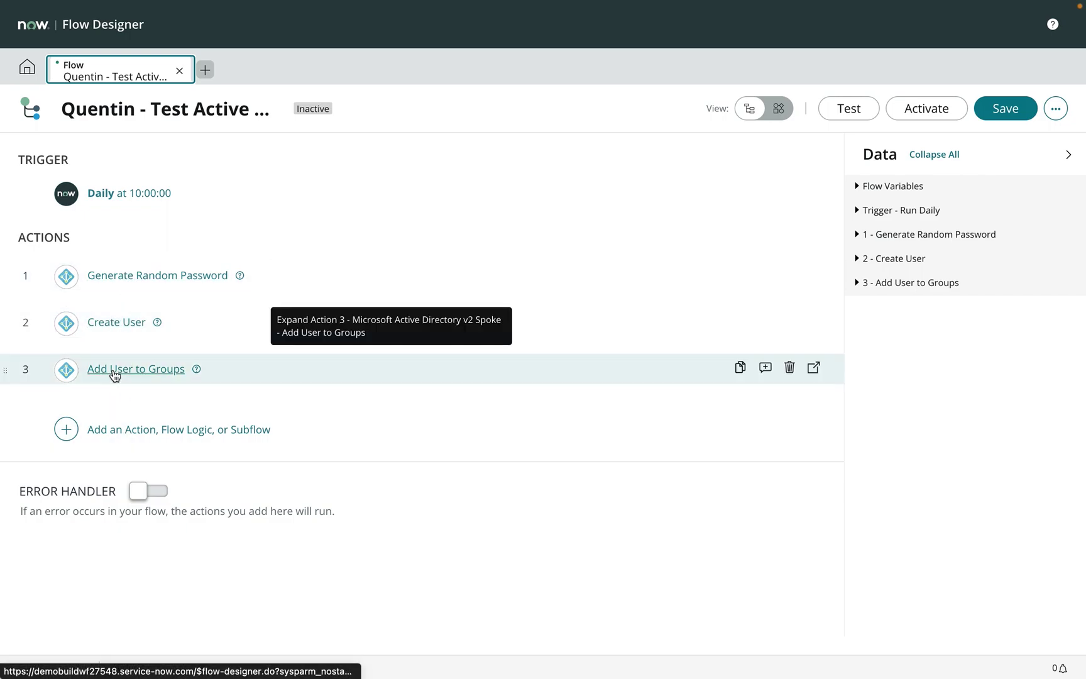
left_click(105, 438)
left_click(137, 429)
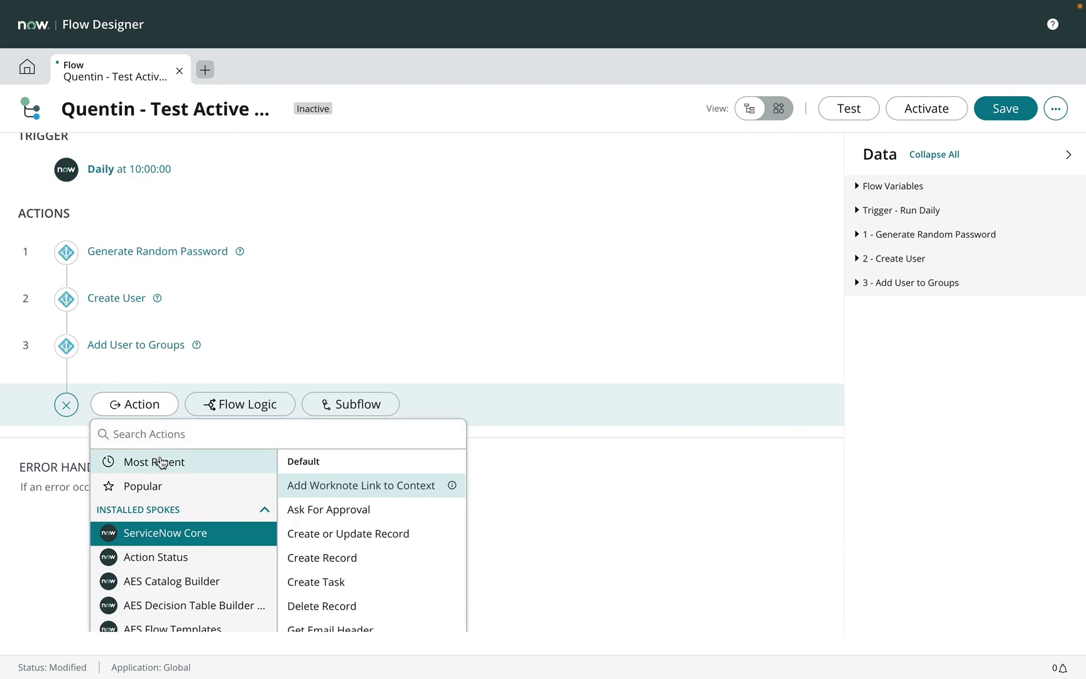
type("Activ")
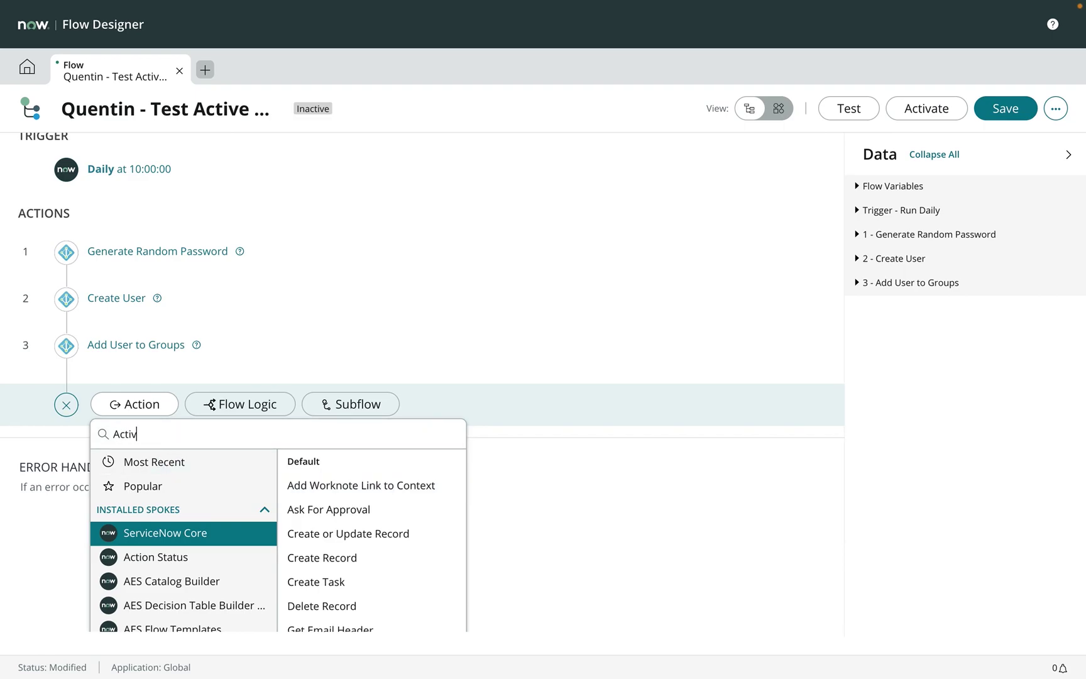
type("e directory")
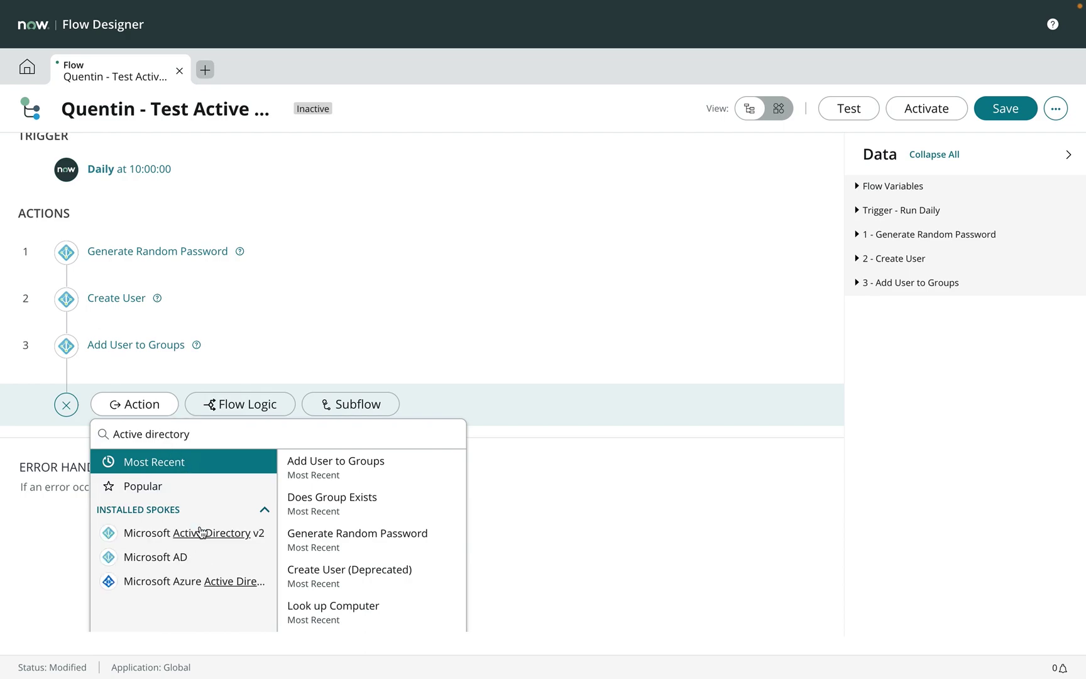
left_click(145, 538)
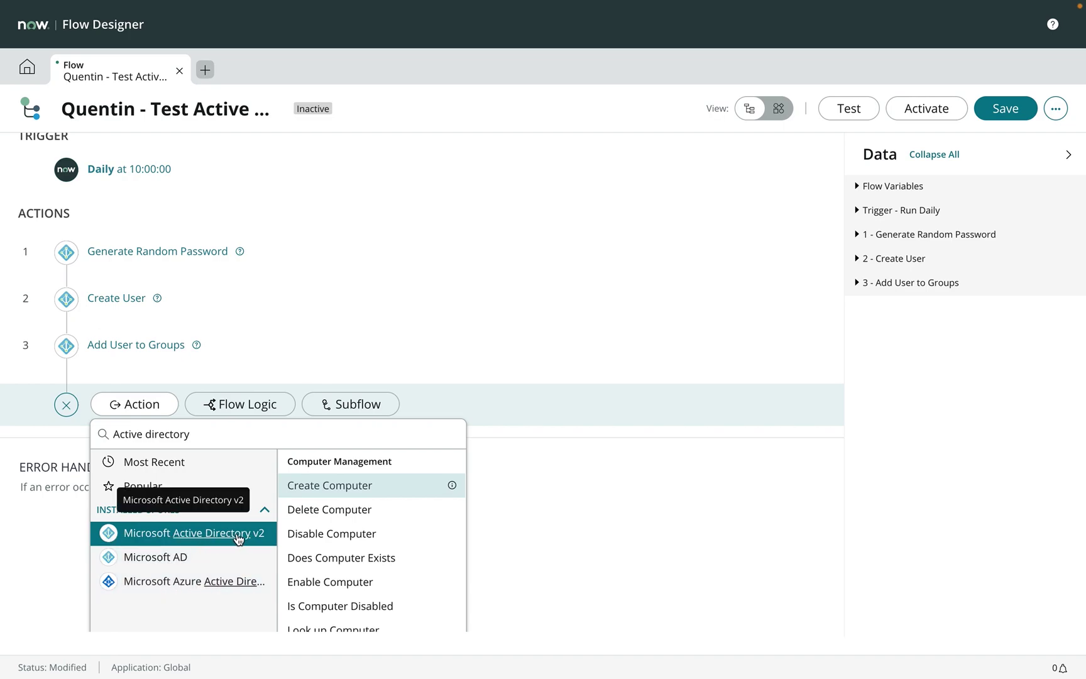
Add the spoke's Does Group Exists action and move it to the first position, ahead of Generate Random Password
scroll(382, 548, "down", 1)
scroll(382, 547, "down", 10)
scroll(383, 547, "down", 3)
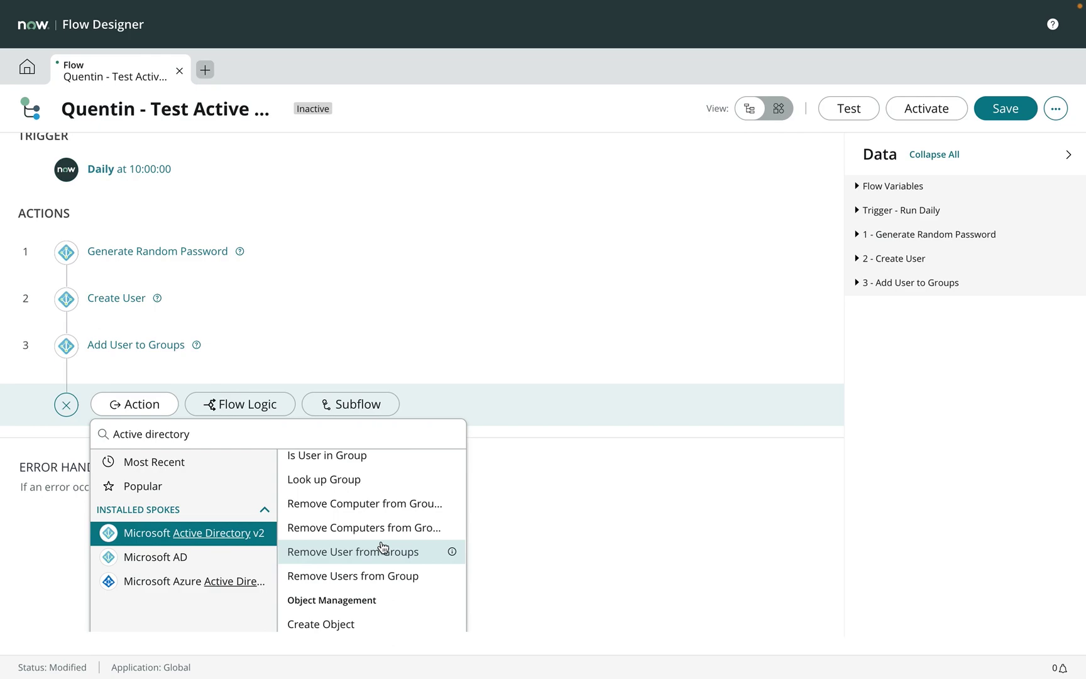
scroll(383, 547, "down", 8)
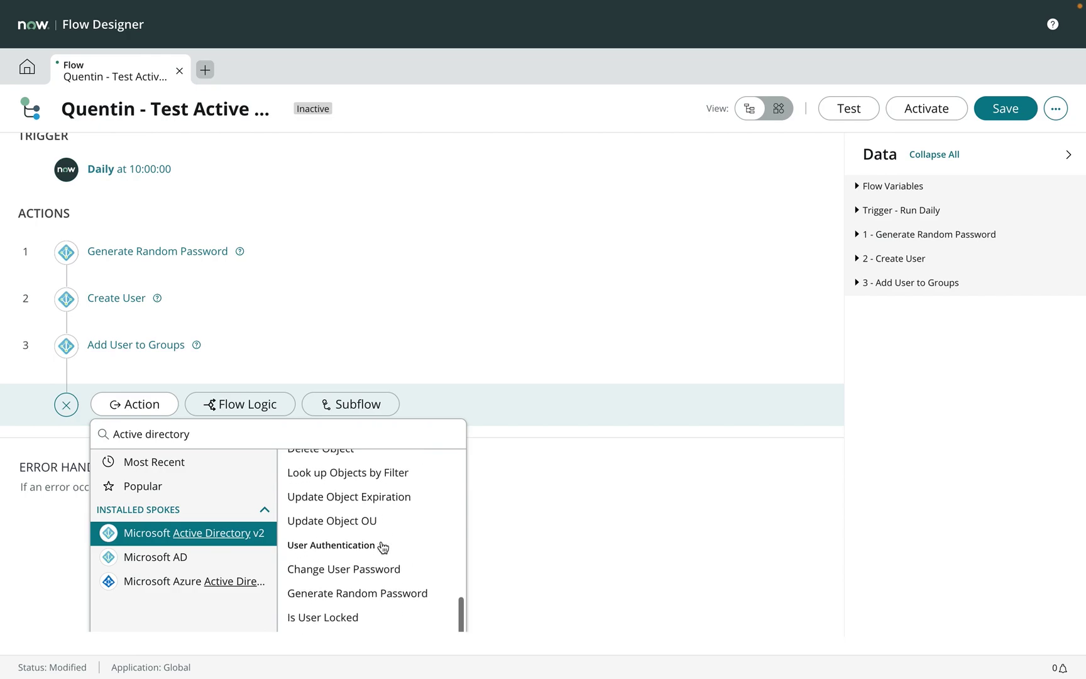
scroll(383, 548, "down", 7)
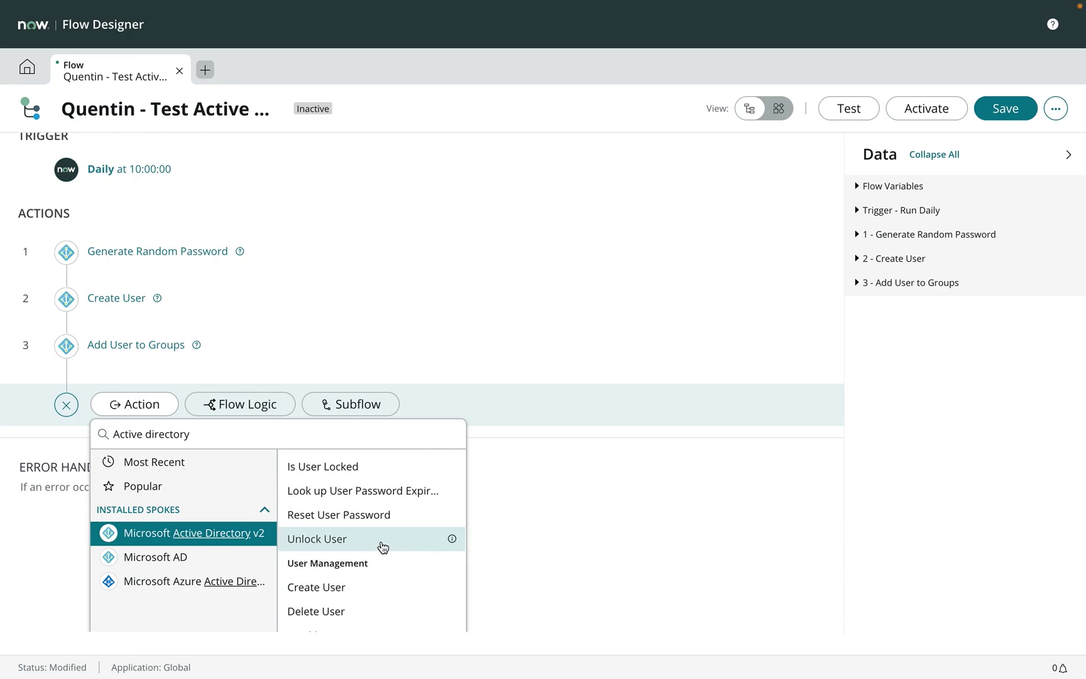
scroll(382, 548, "down", 3)
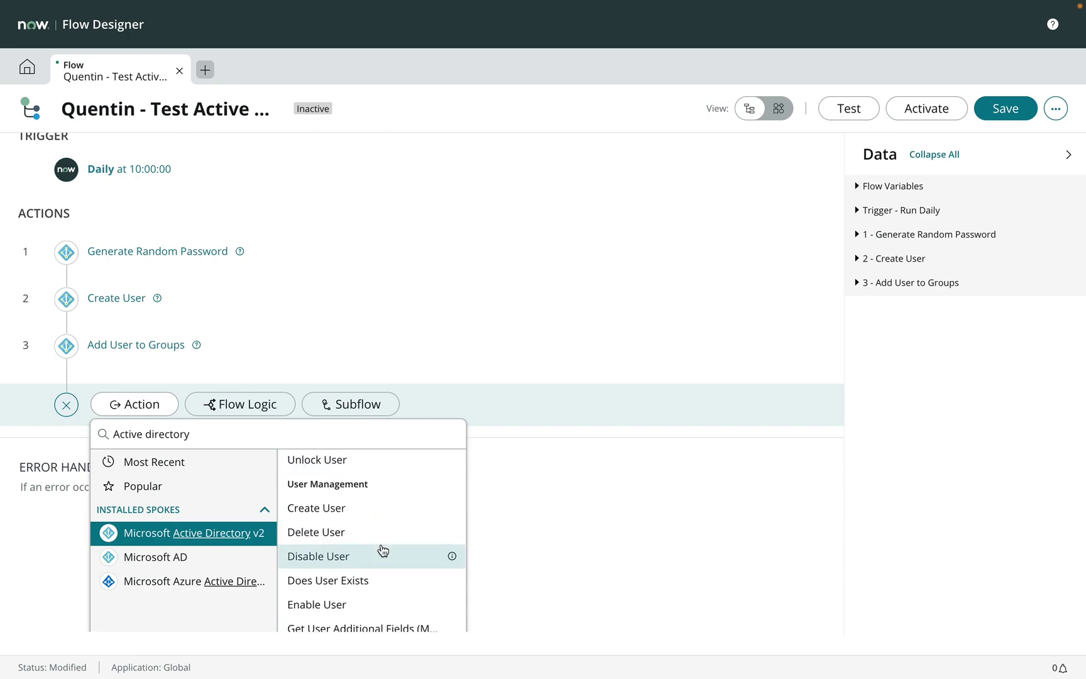
scroll(383, 550, "down", 4)
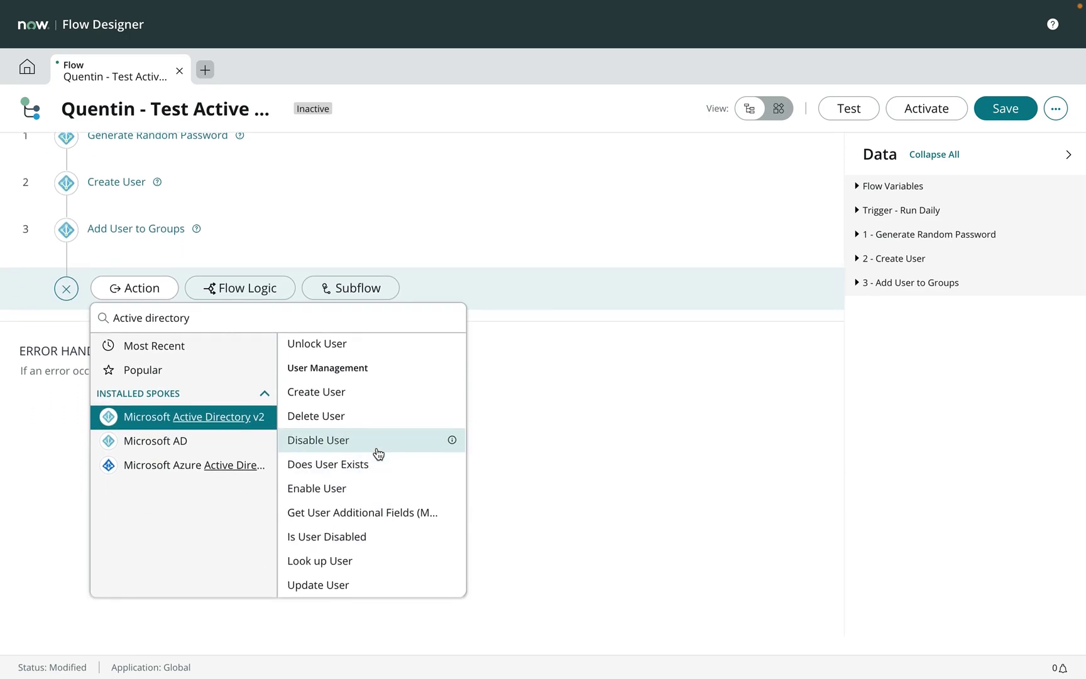
scroll(378, 453, "up", 6)
scroll(377, 453, "up", 2)
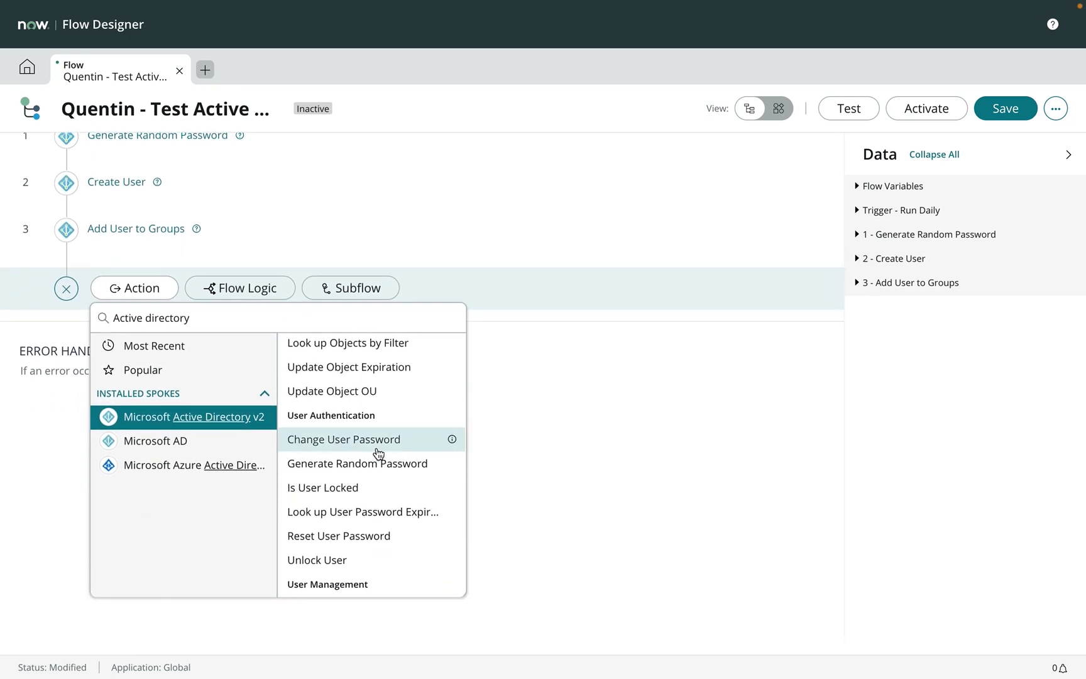
scroll(377, 452, "up", 7)
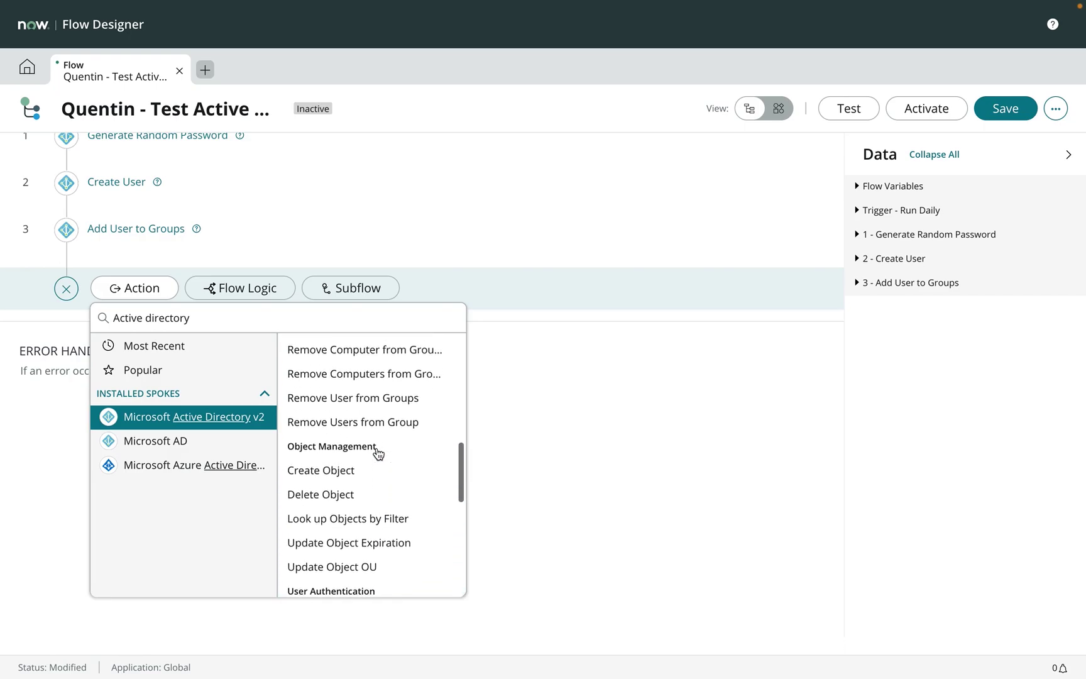
scroll(377, 453, "up", 5)
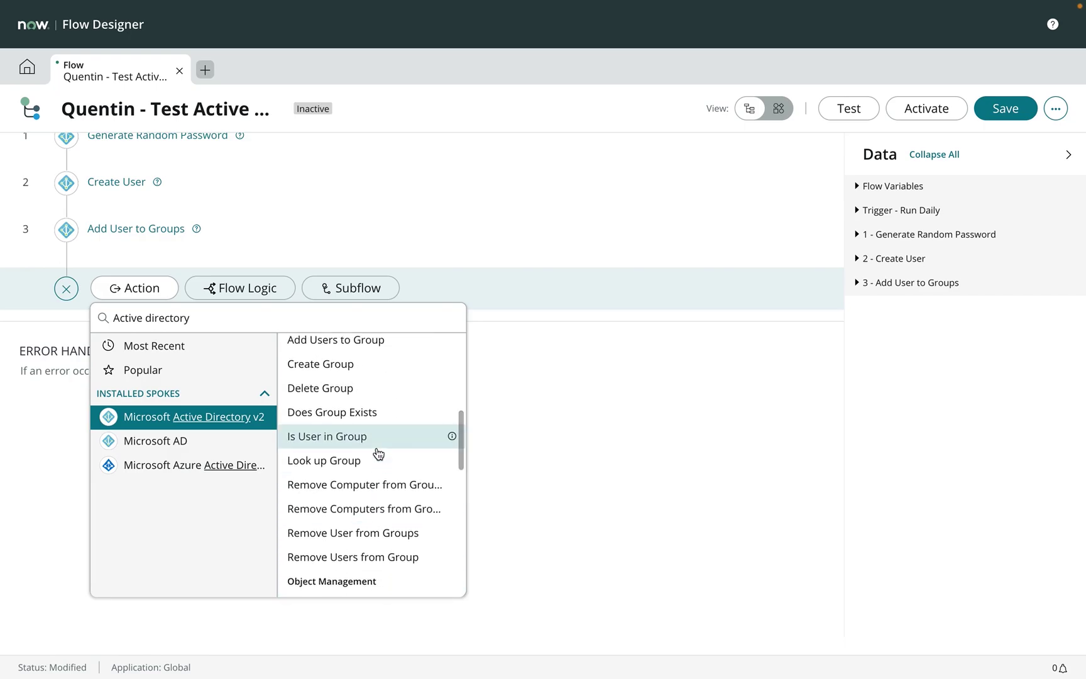
left_click(374, 422)
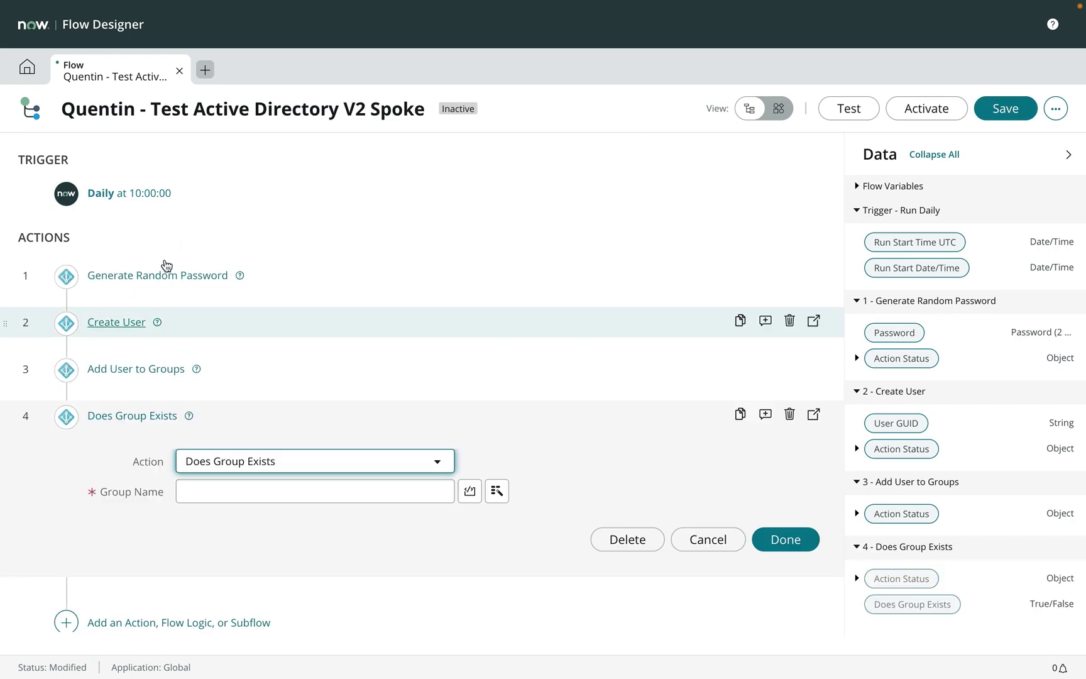
left_click(29, 418)
left_click_drag(10, 418, 75, 250)
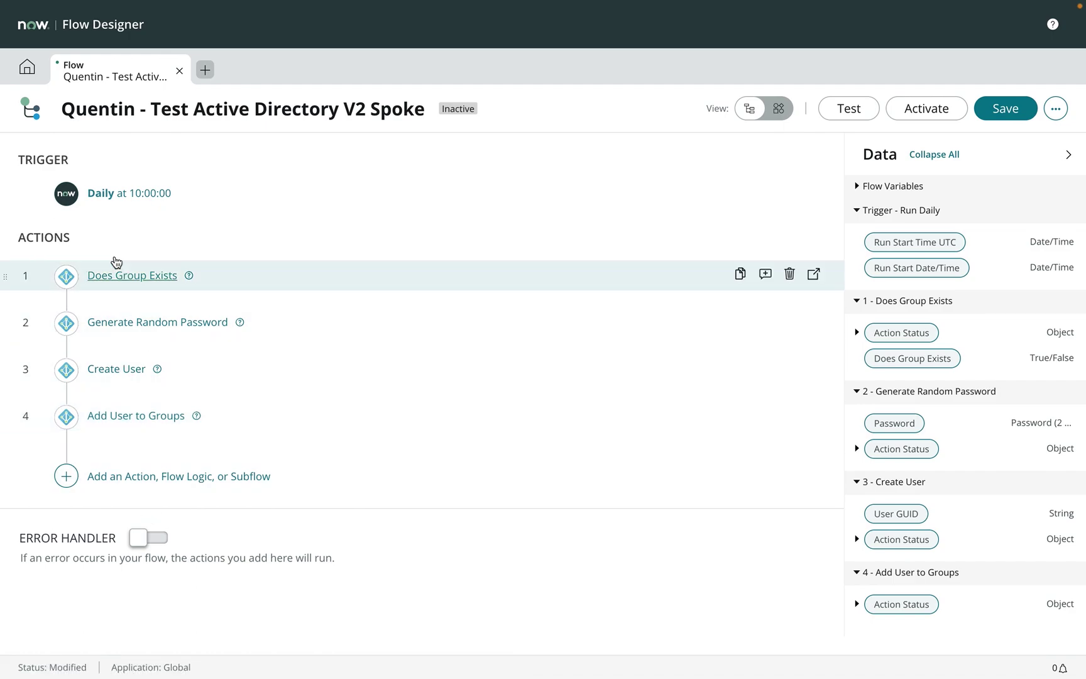
left_click(179, 481)
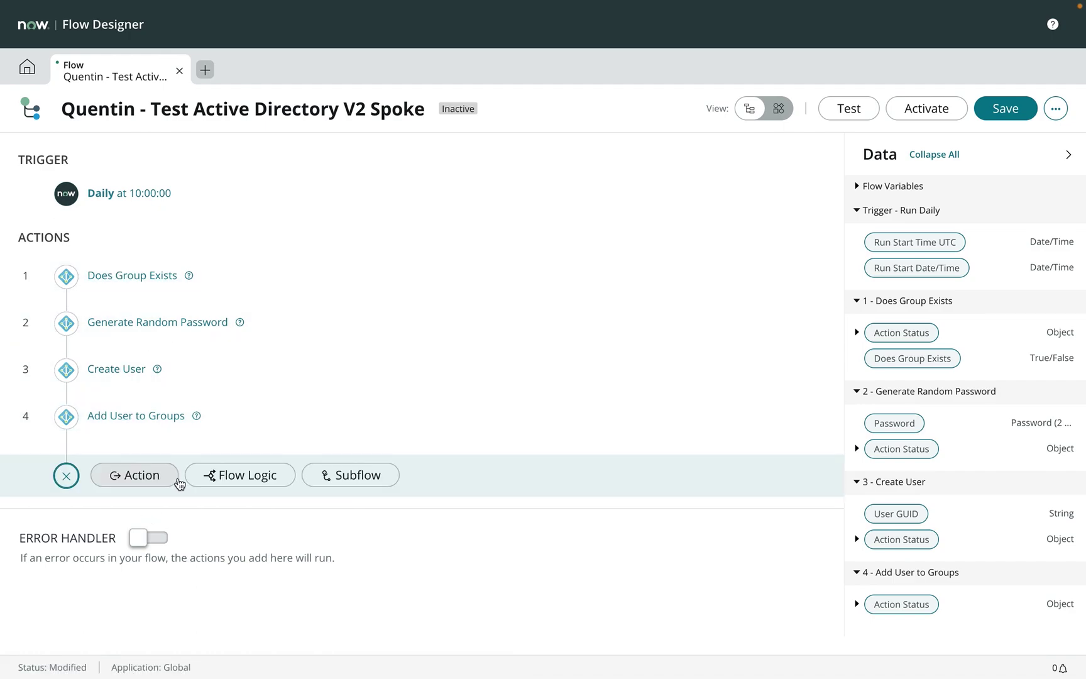
left_click(214, 477)
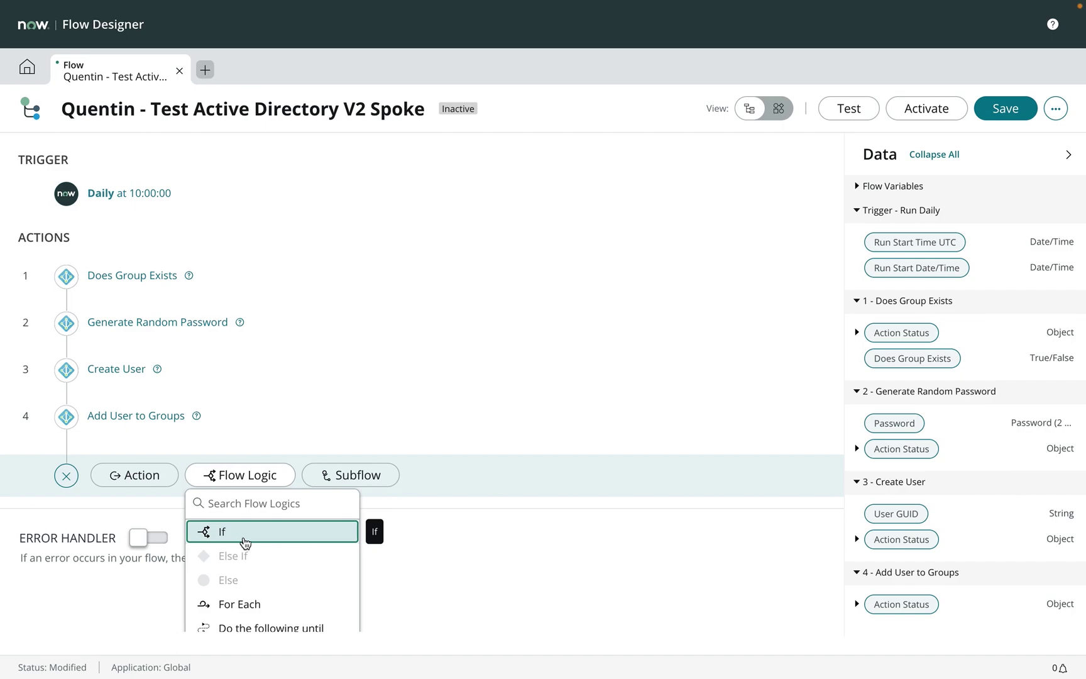
left_click(643, 520)
Check the Builtin groups in Active Directory Administrative Center, and set the Does Group Exists action's Group Name to QuentinGroup in Flow Designer
left_click(150, 292)
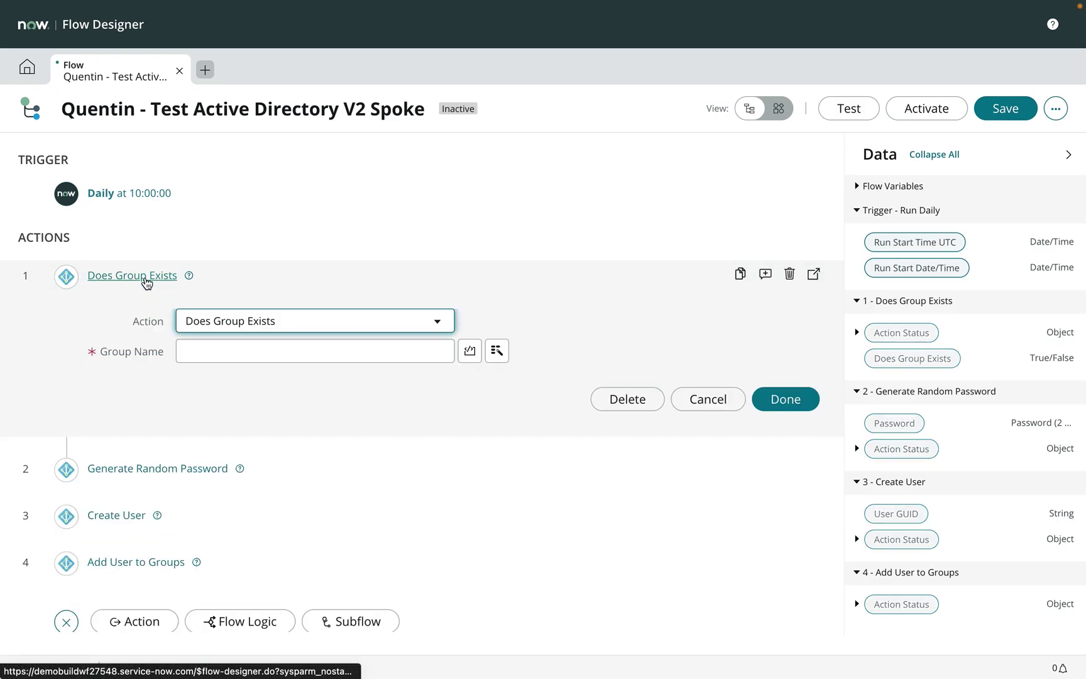
left_click(197, 355)
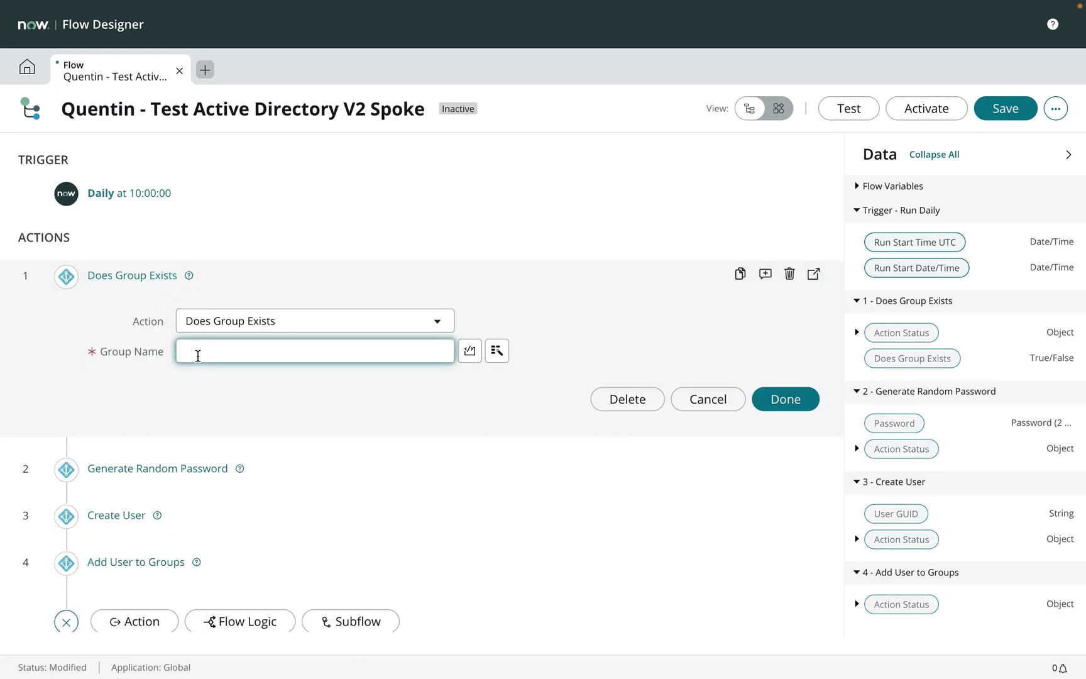
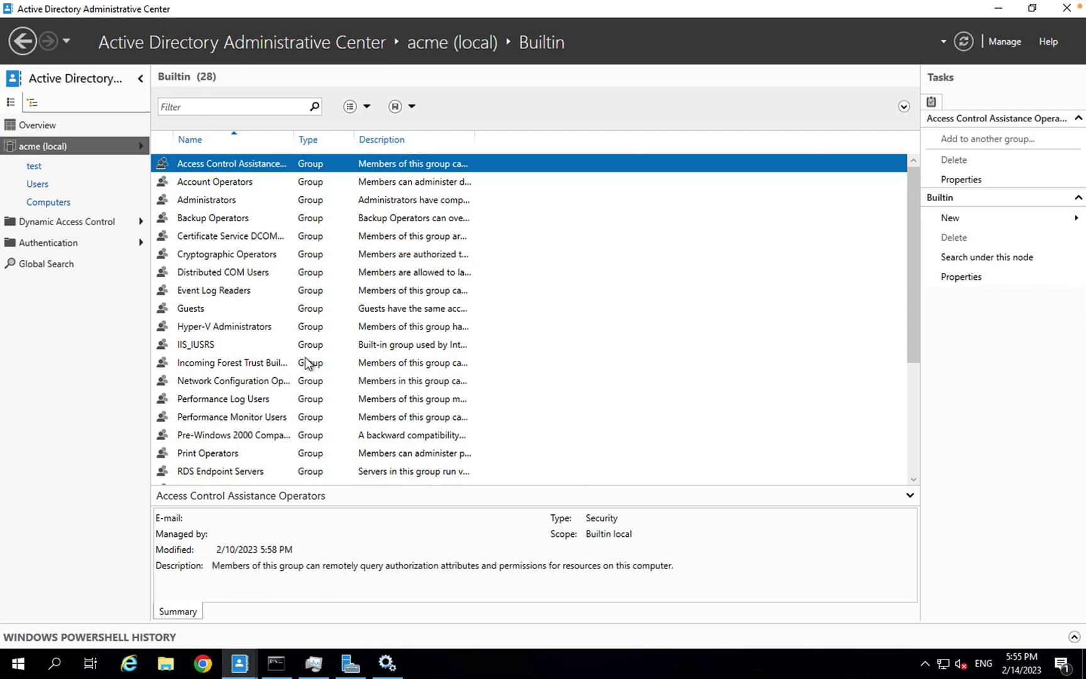
scroll(306, 363, "down", 4)
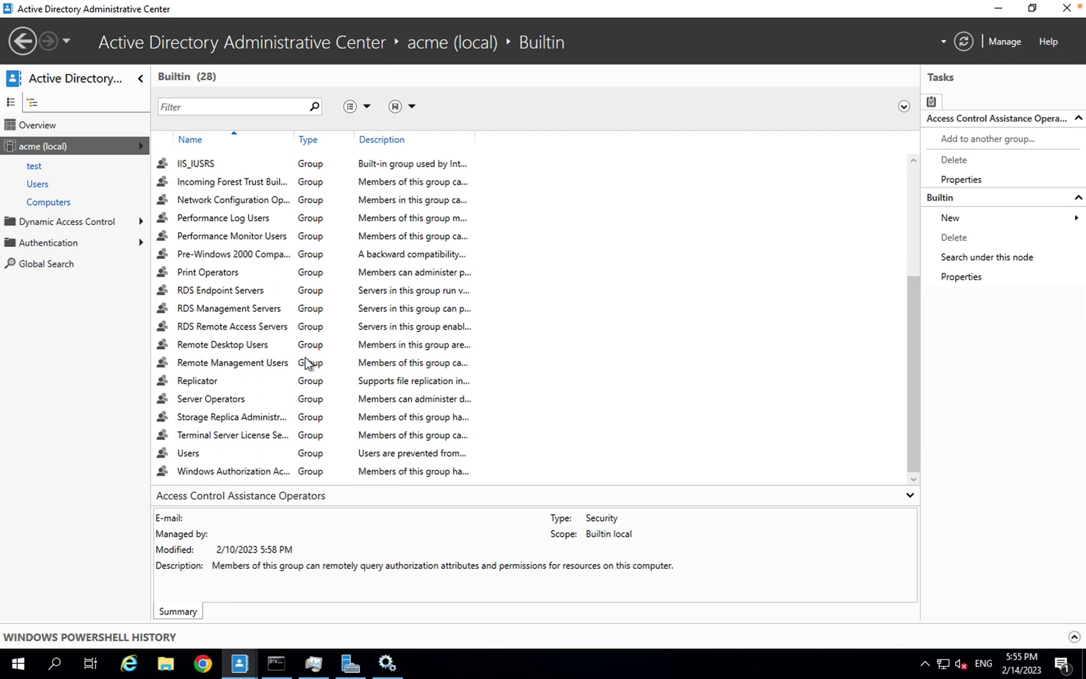
left_click(251, 143)
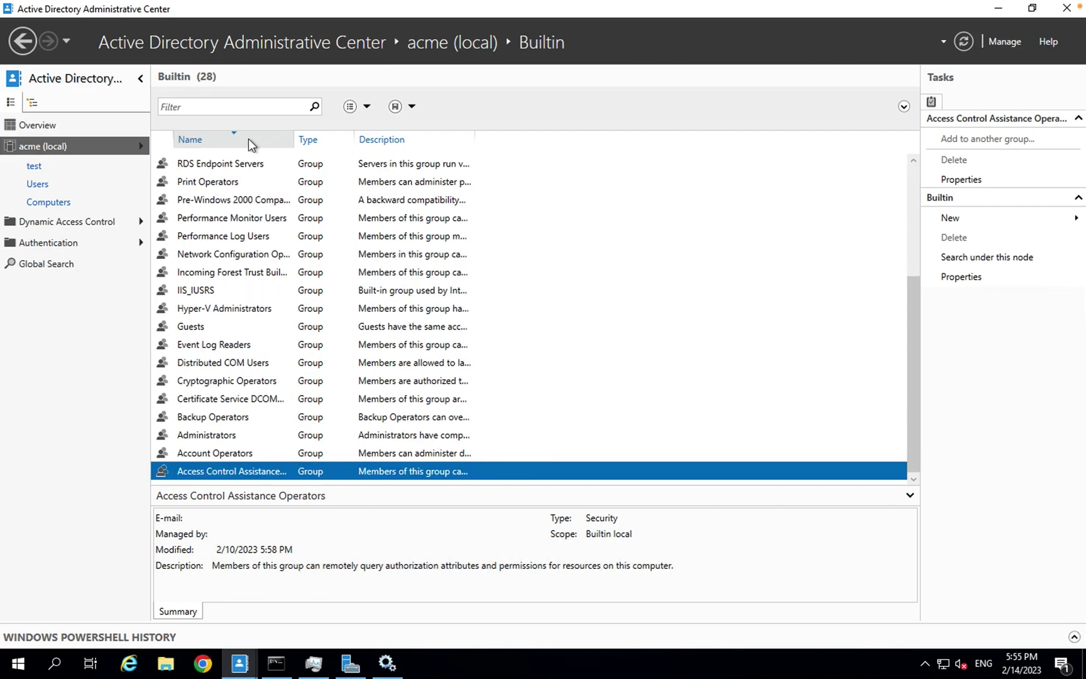
scroll(239, 286, "up", 4)
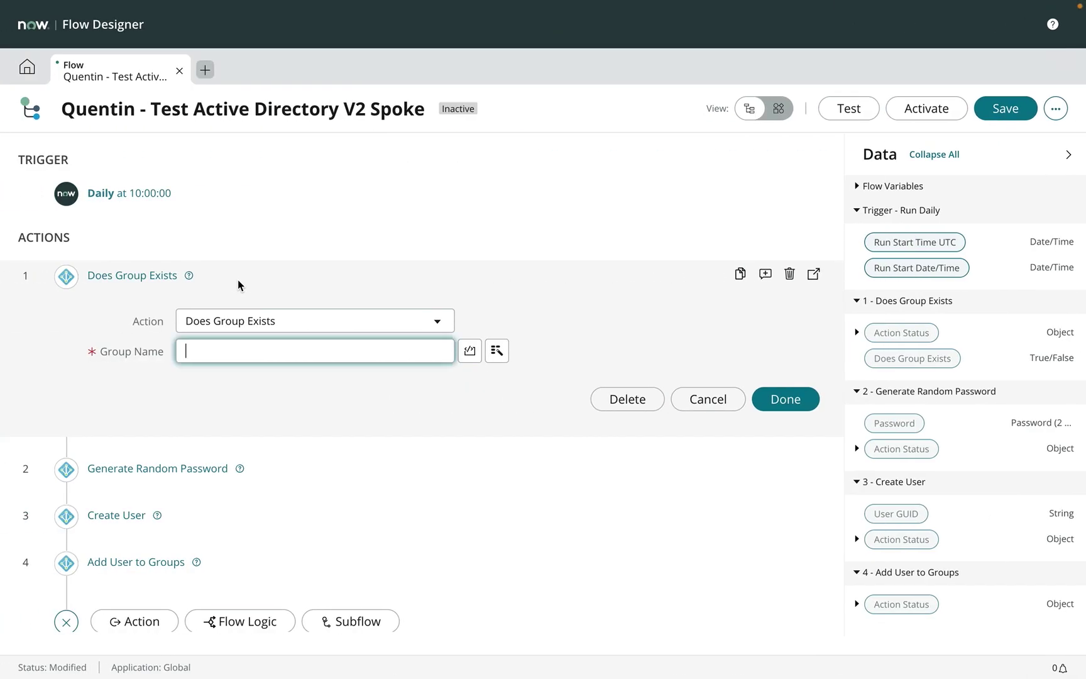
type("QuentinGroup")
left_click(789, 402)
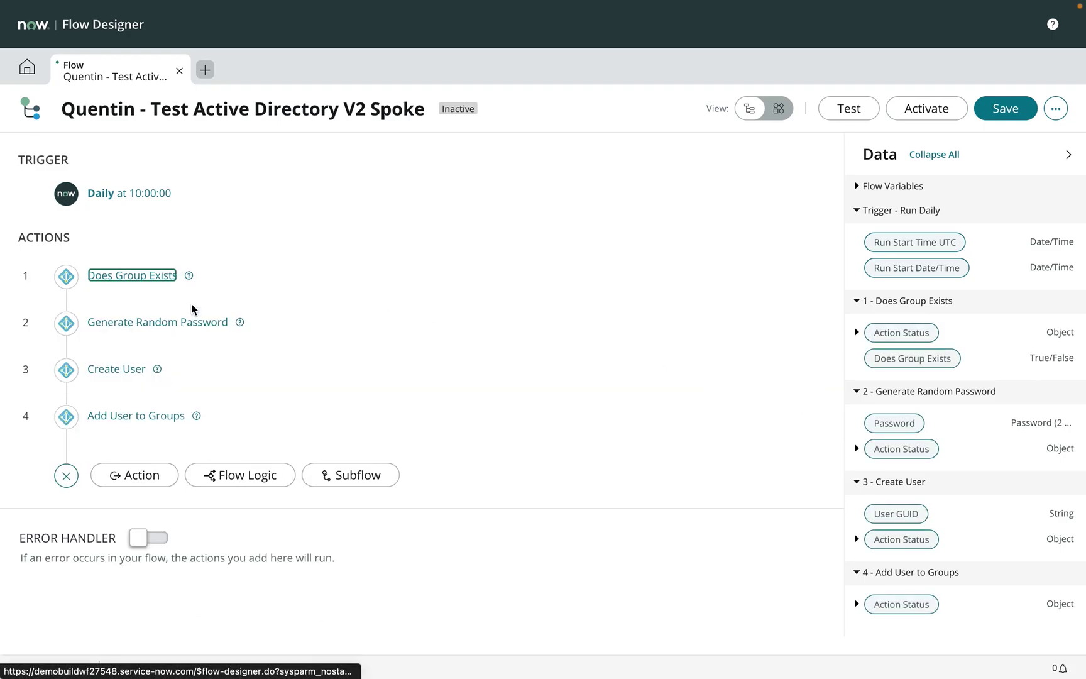
Examine the Does Group Exists action's Group Name, and open its definition to check the PowerShell step's connection and MID Server script path
left_click(151, 275)
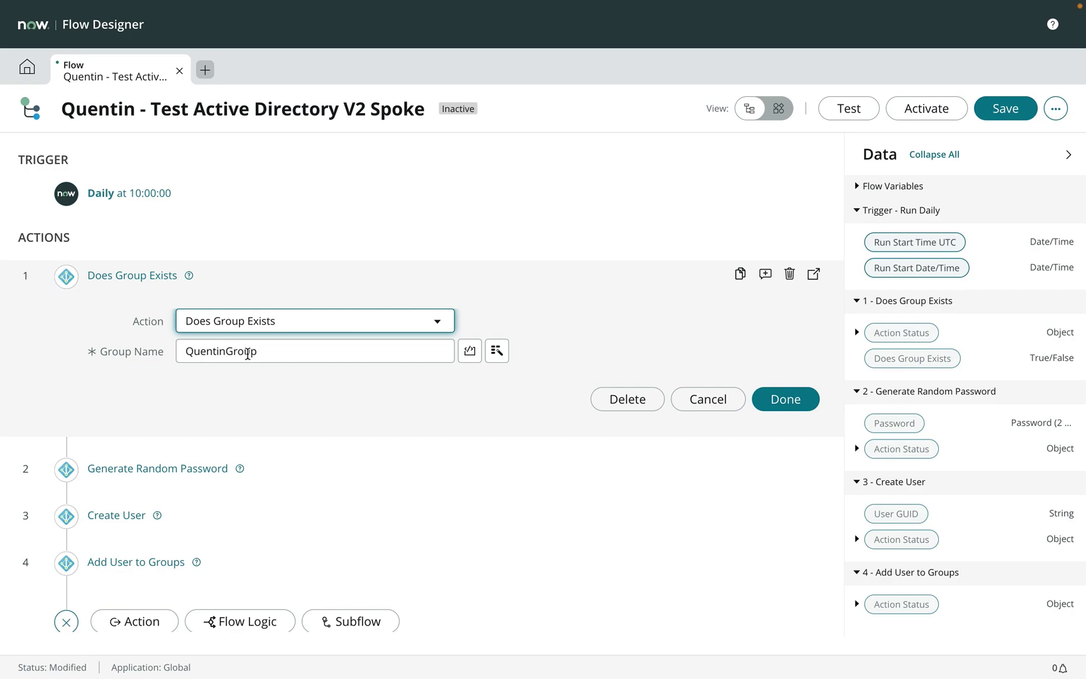
left_click_drag(260, 352, 186, 352)
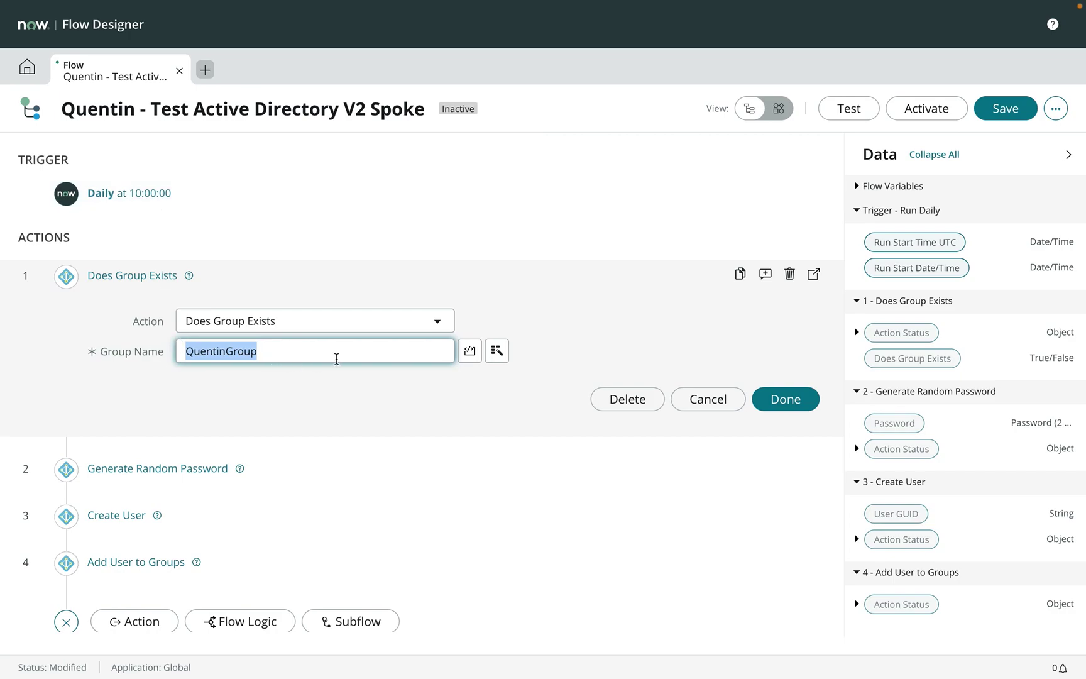
left_click(856, 187)
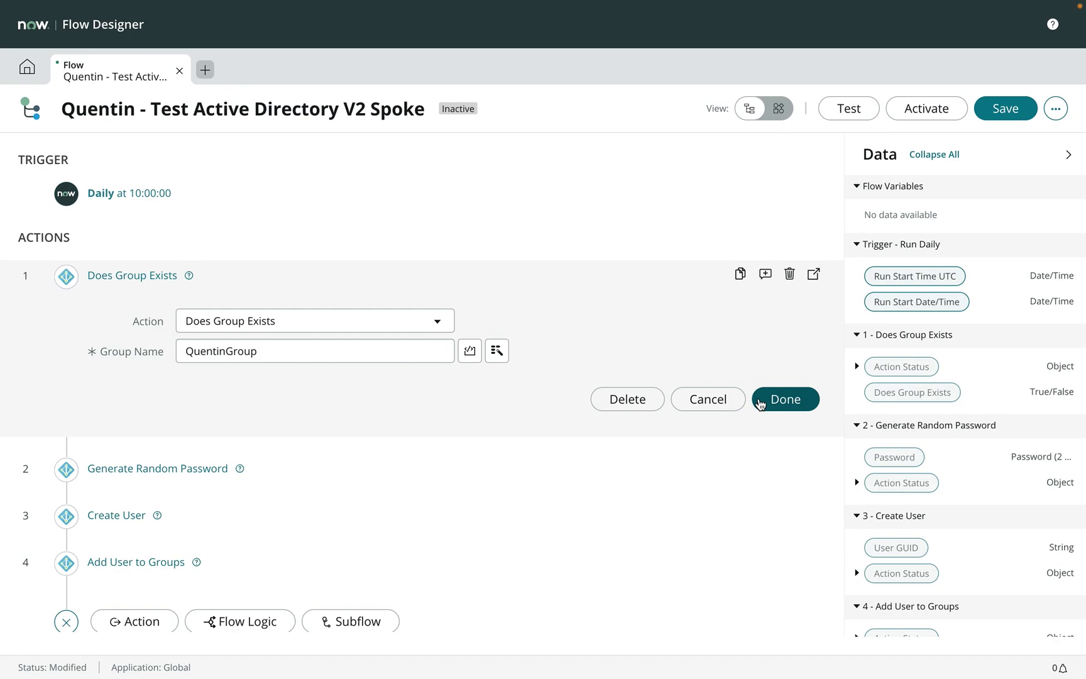
left_click(814, 279)
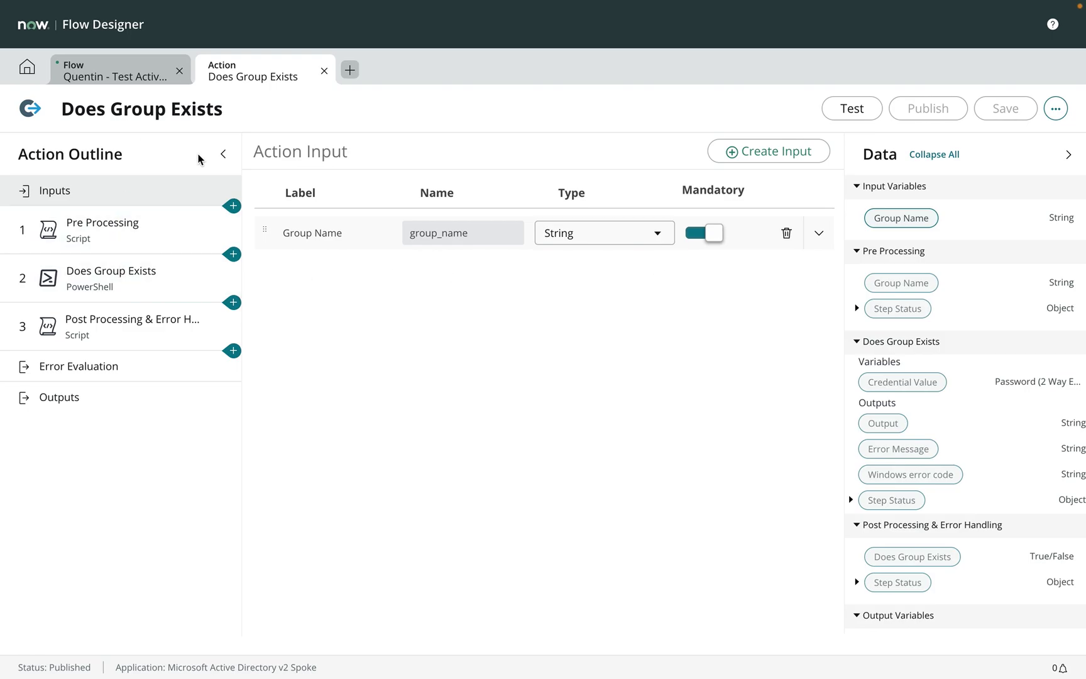
left_click(133, 277)
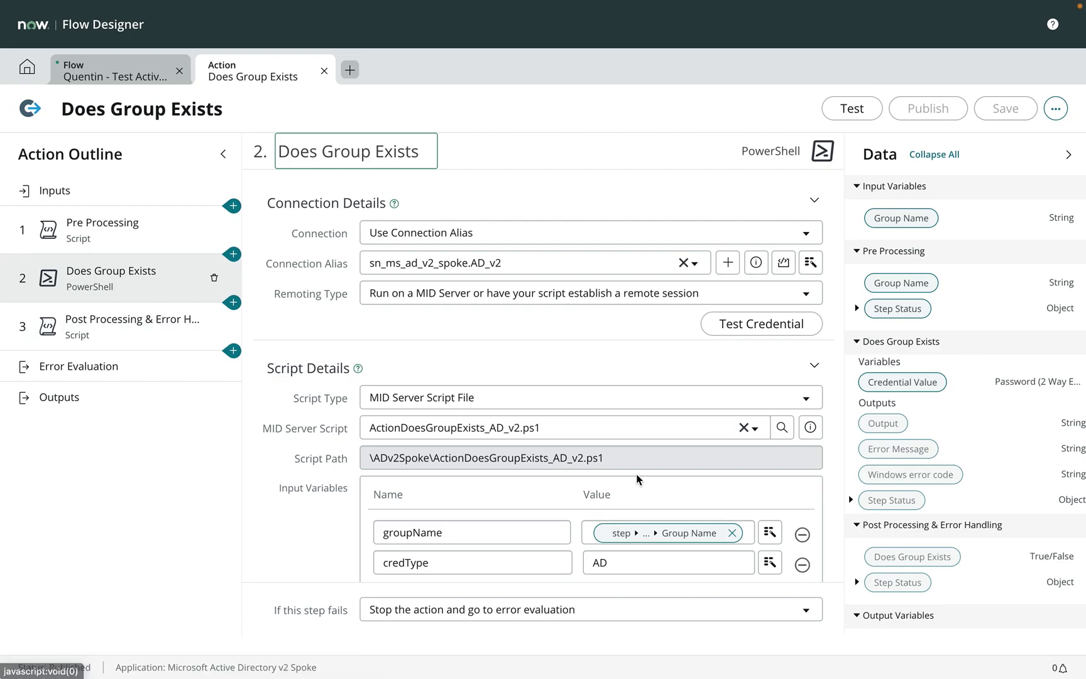
left_click_drag(632, 461, 367, 466)
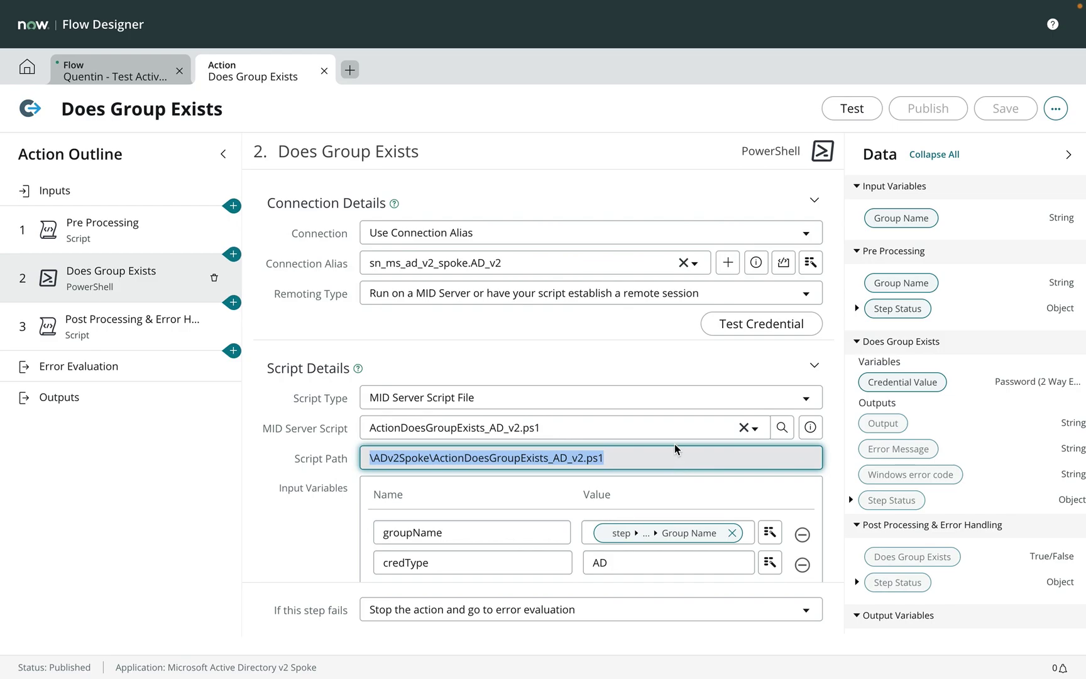
Return to the flow, reopen the Does Group Exists definition to view its inputs and further options, and close it and the expanded action
left_click(110, 72)
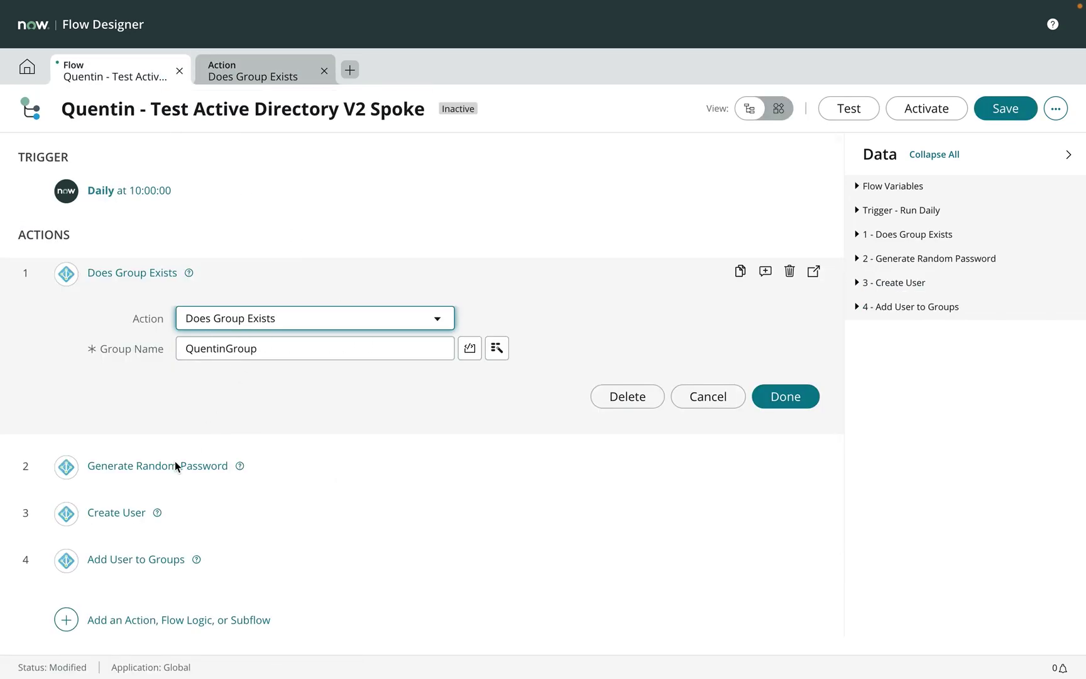
left_click(111, 620)
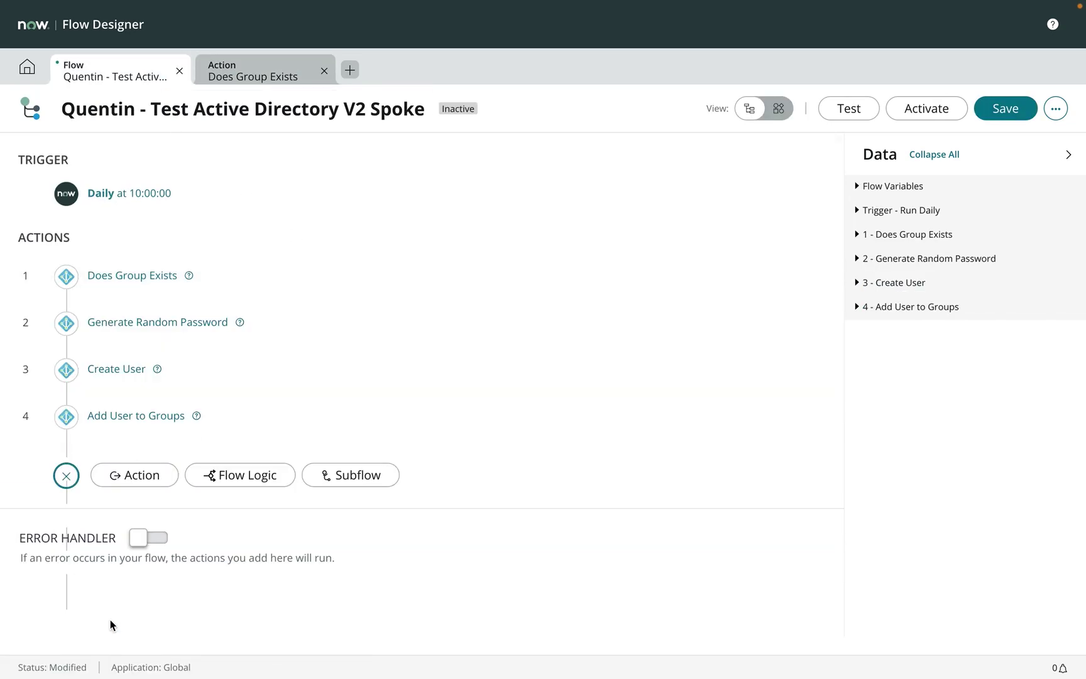
left_click(133, 468)
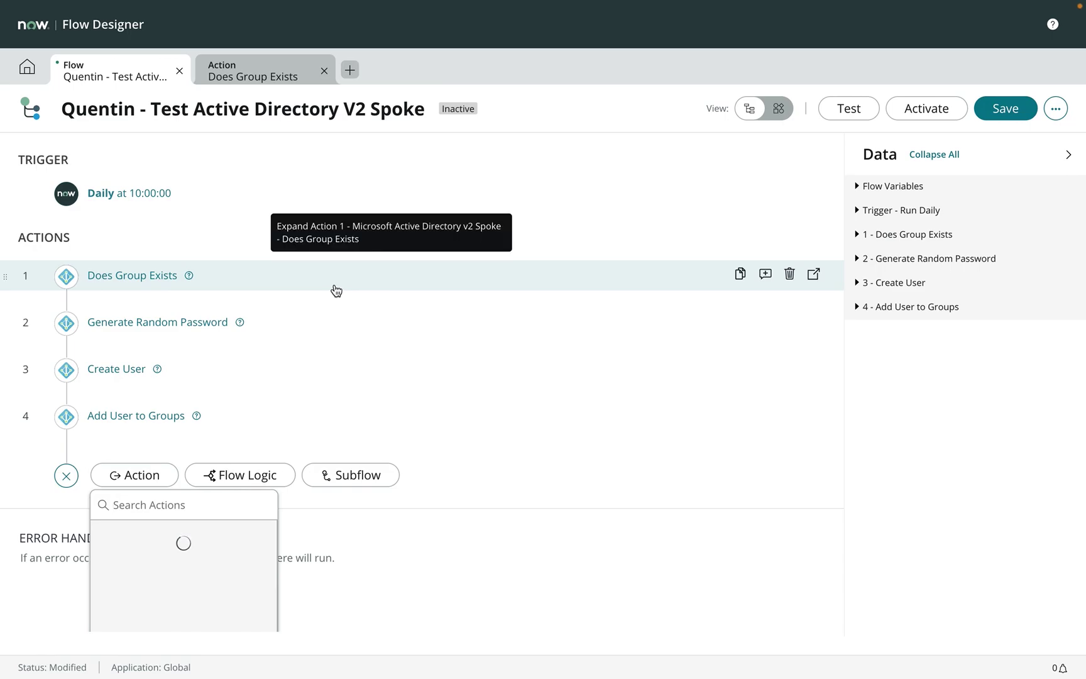
left_click(336, 290)
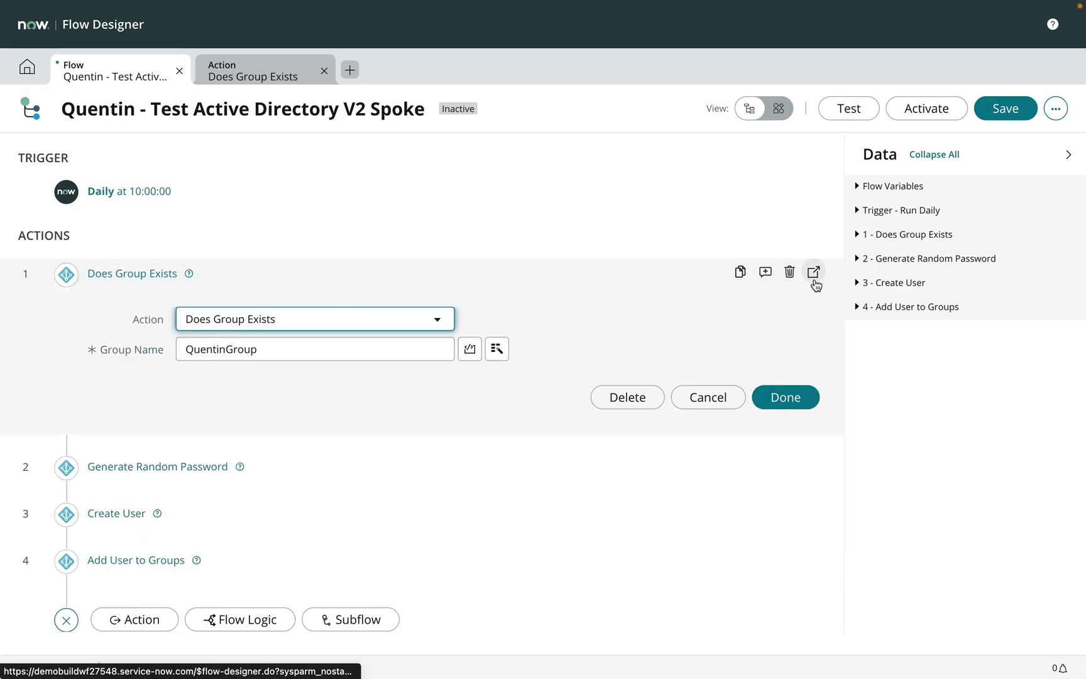
left_click(814, 273)
left_click(1056, 108)
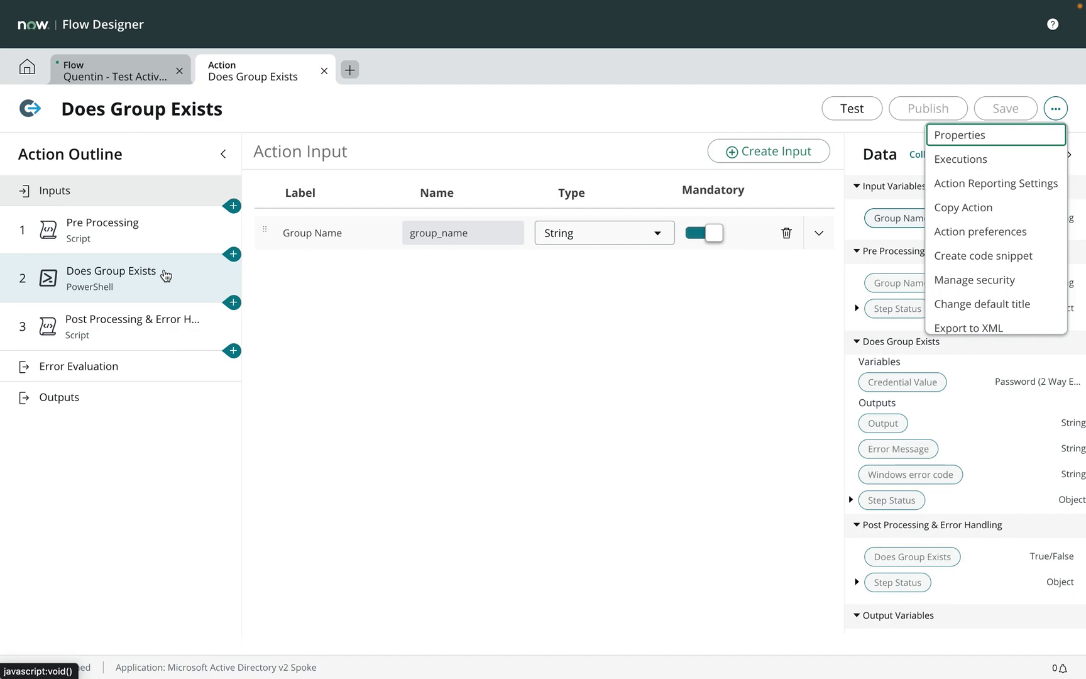
left_click(425, 423)
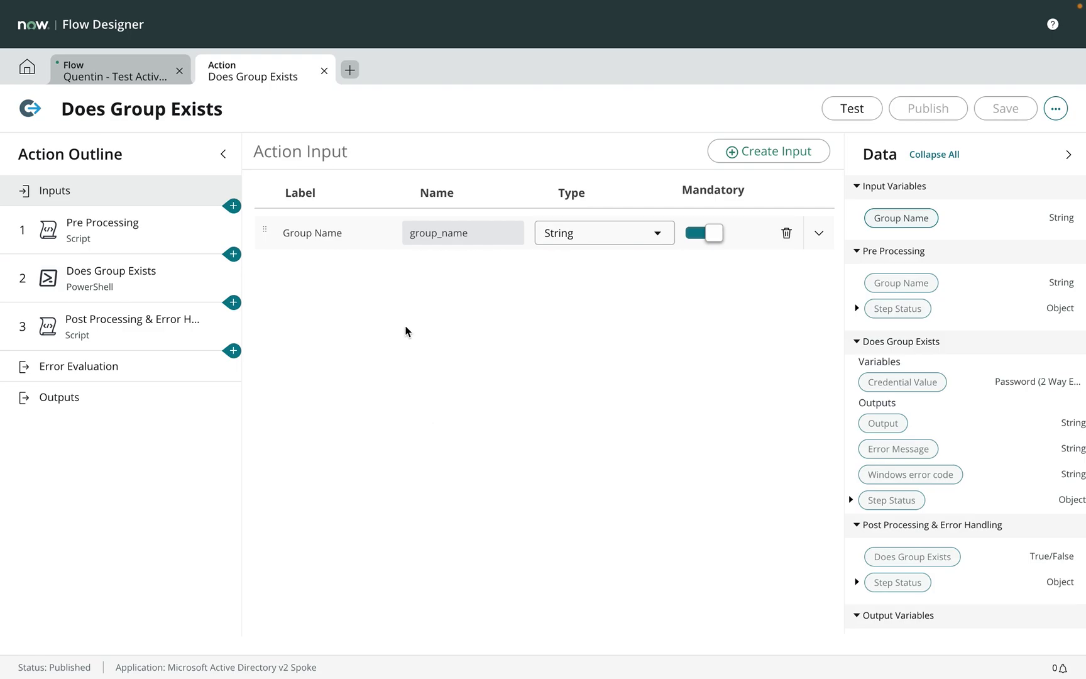
left_click(323, 71)
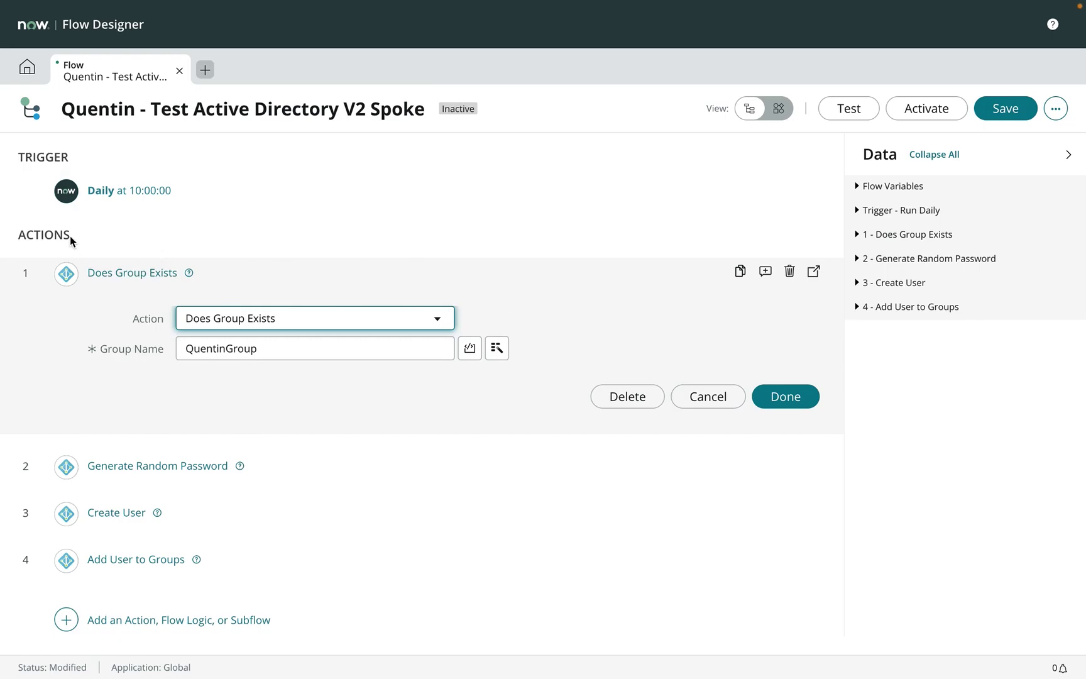
left_click(103, 274)
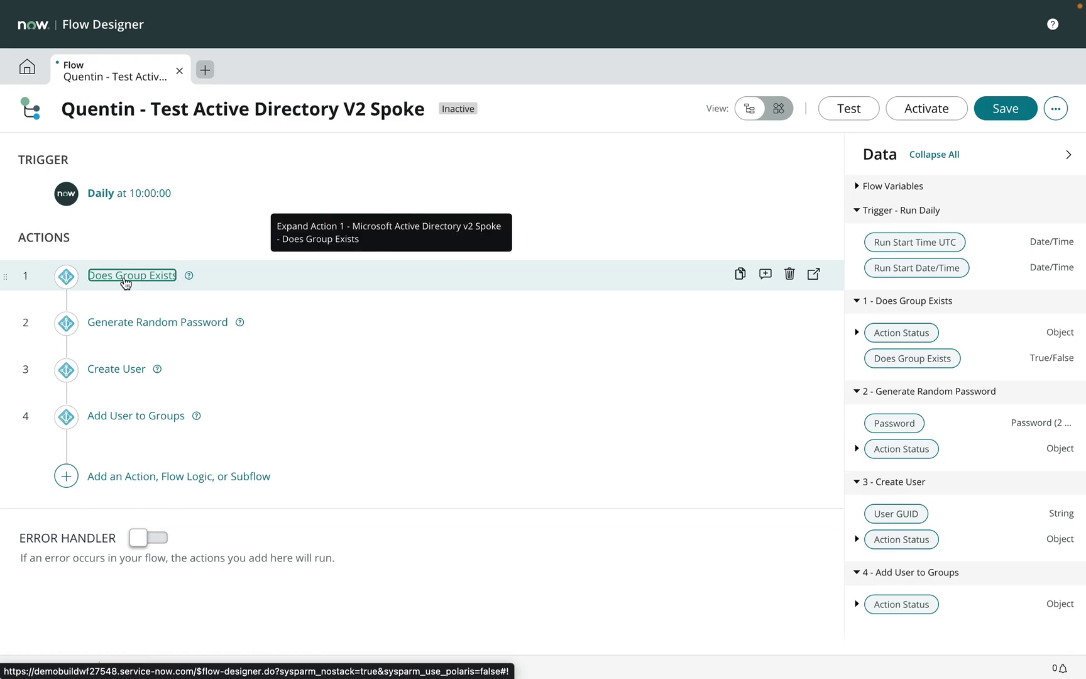
In the Create User action, change the number at the end of both the User Name and the Last Name to 4
left_click(126, 321)
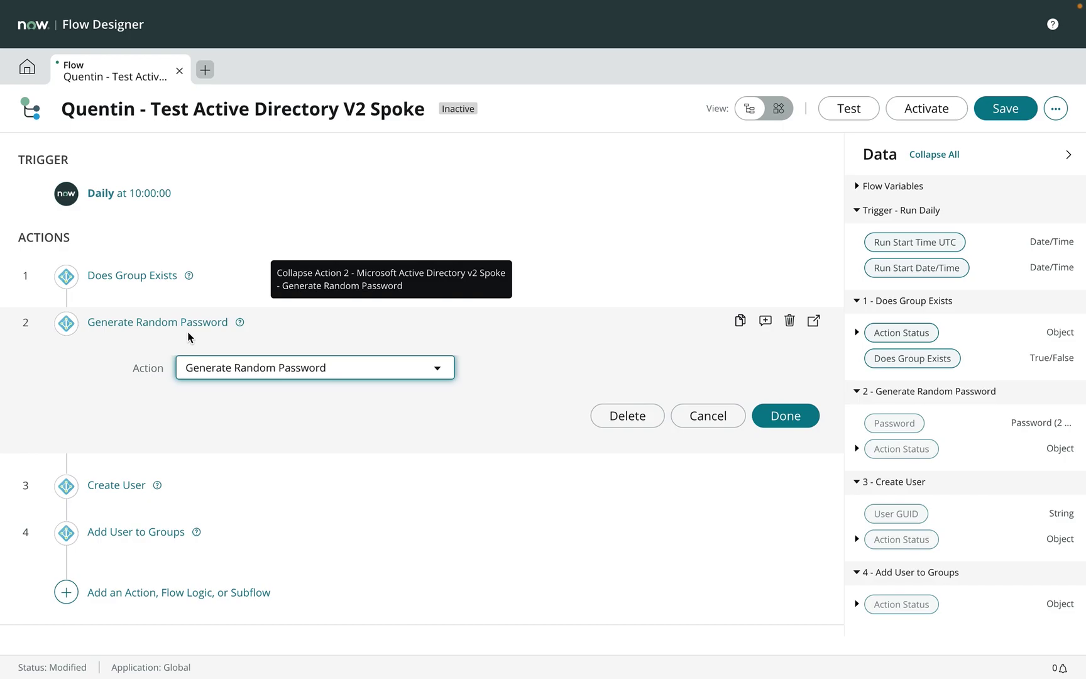
scroll(189, 337, "down", 2)
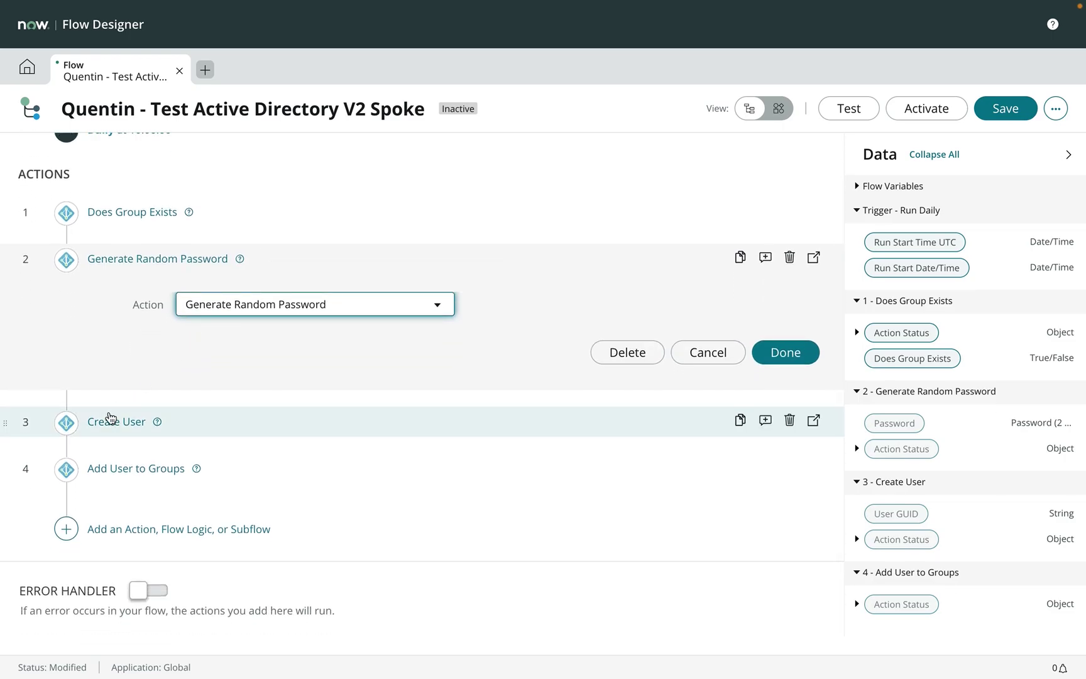
left_click(110, 420)
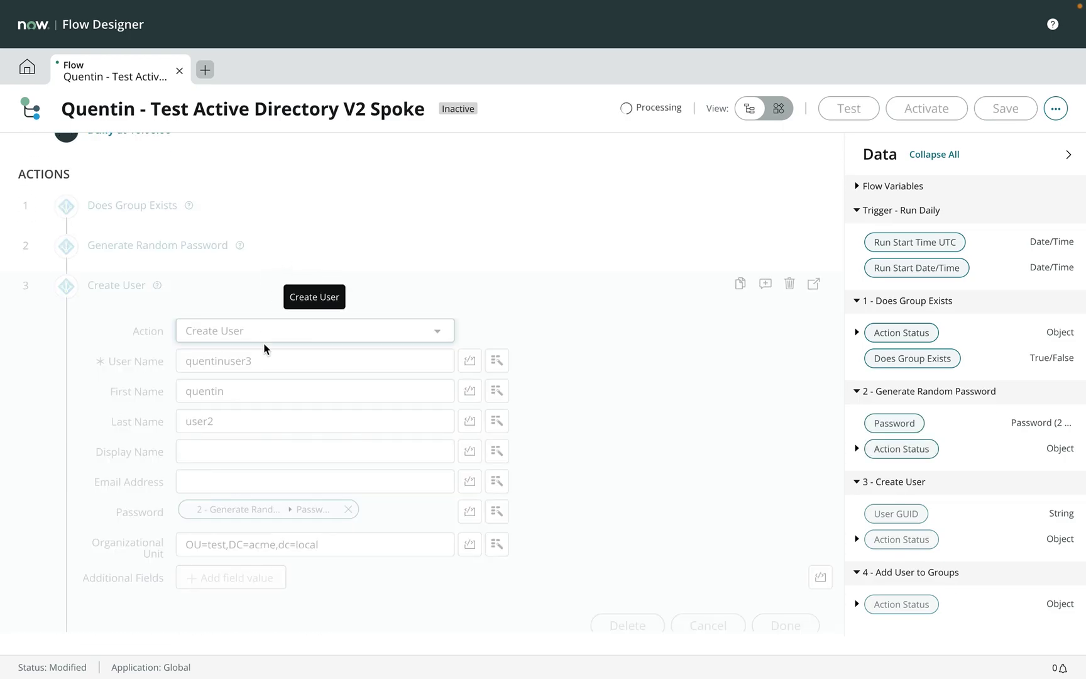
left_click(266, 378)
key("BackSpace")
type("4")
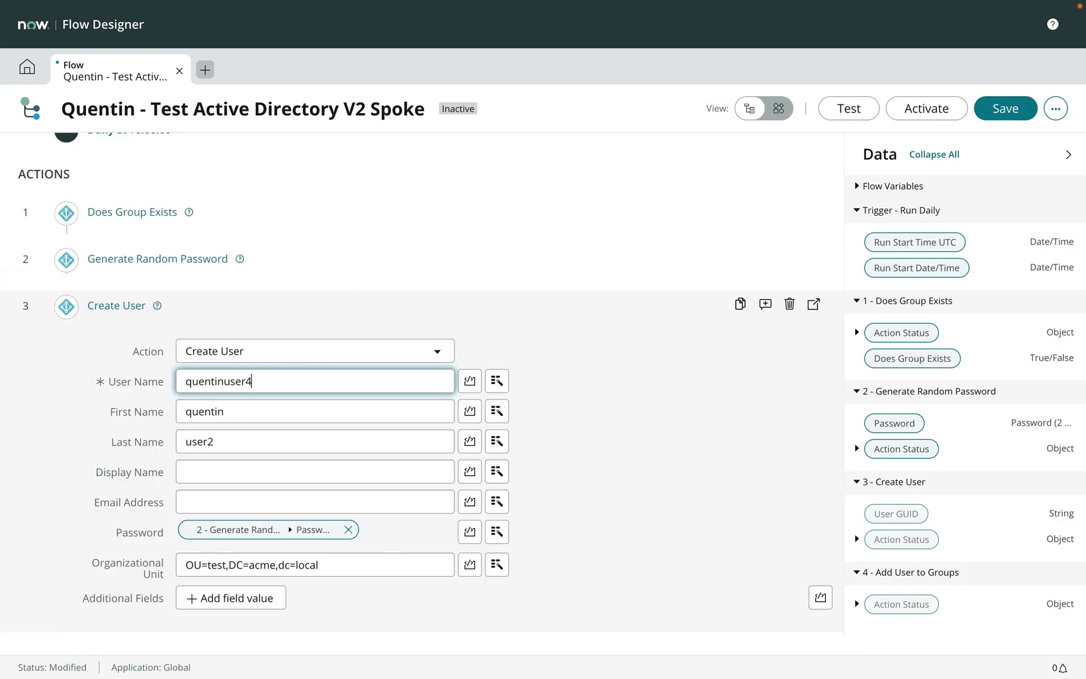
left_click(245, 443)
key("BackSpace")
type("4")
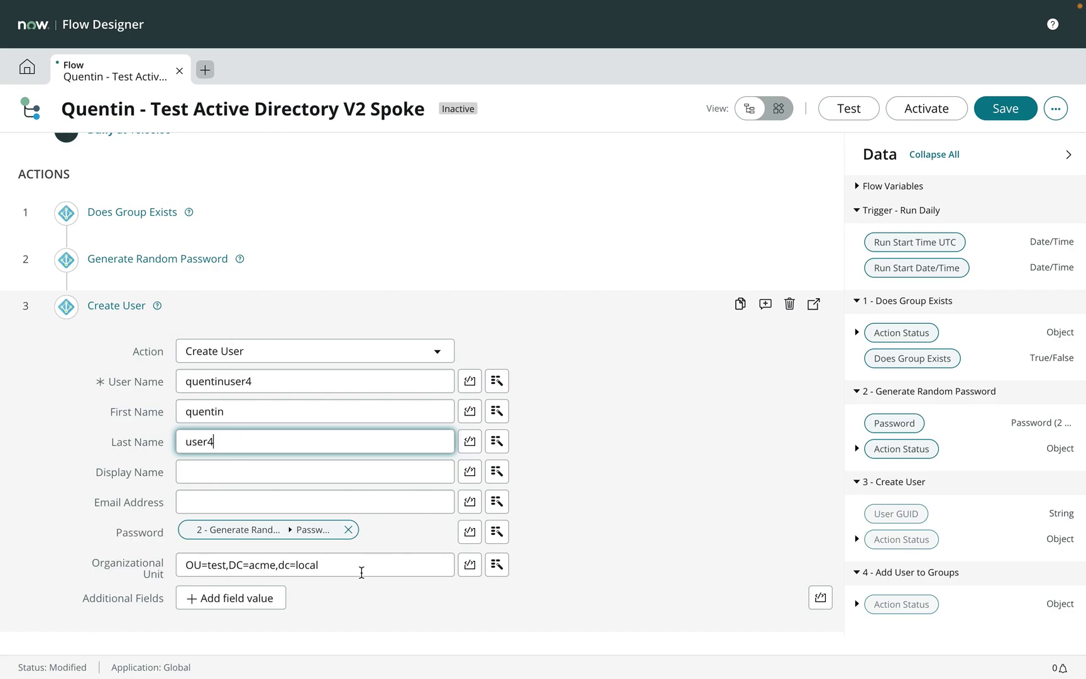
Examine the Organizational Unit value in the Create User action and the group name entered in the Add User to Groups action
left_click_drag(361, 571, 132, 572)
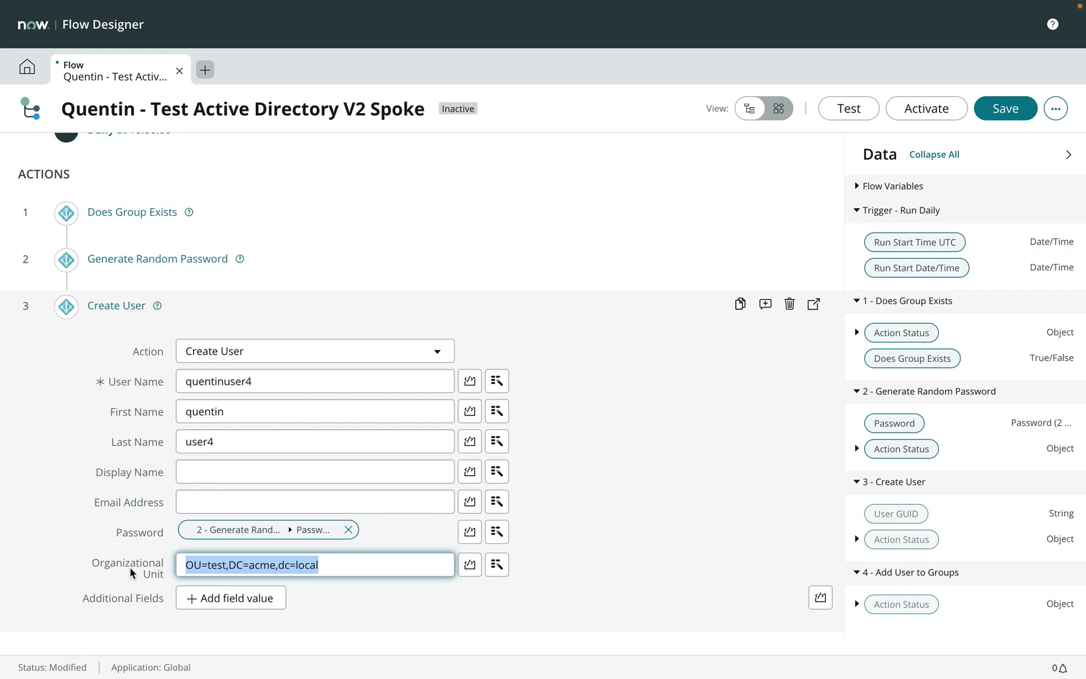
left_click(193, 564)
double_click(215, 567)
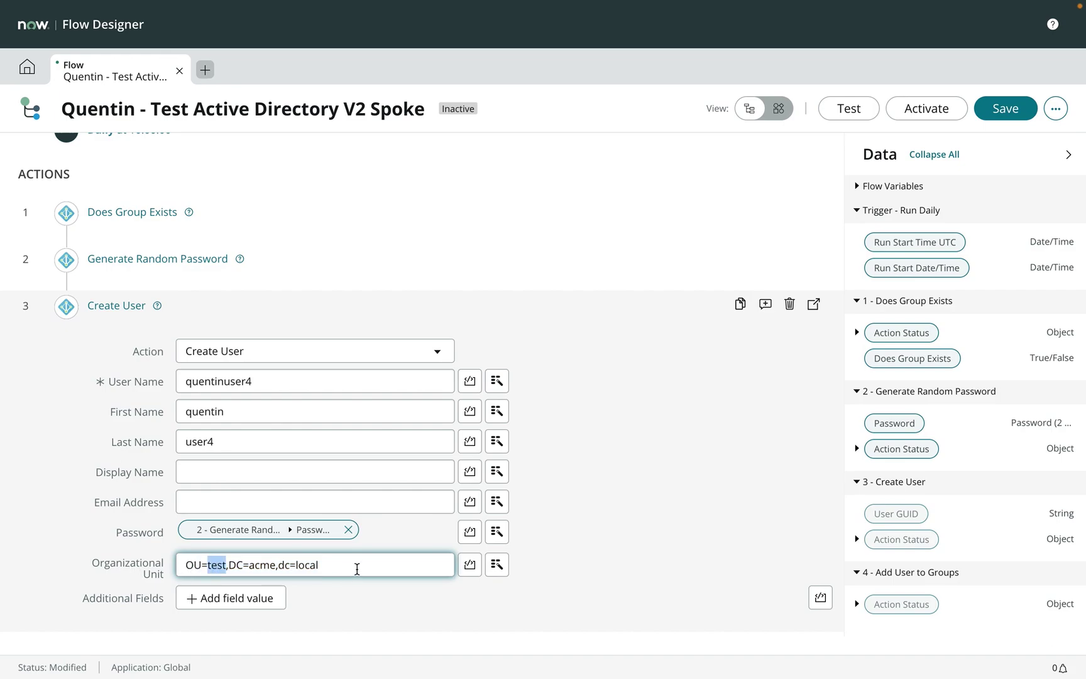
left_click_drag(357, 570, 95, 535)
scroll(86, 535, "down", 4)
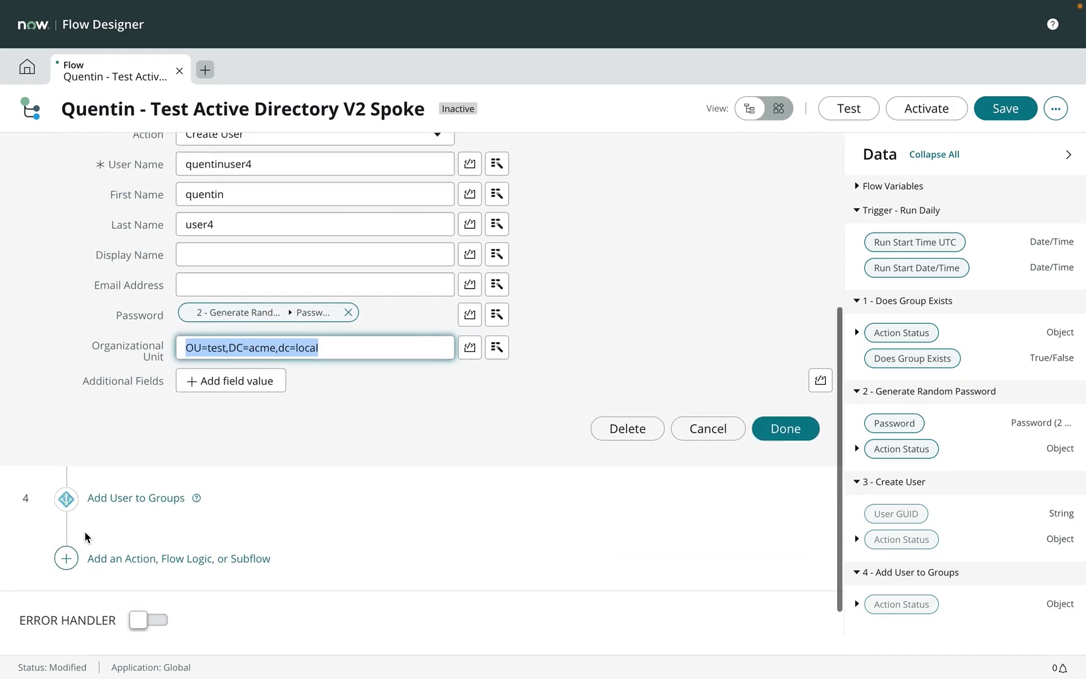
left_click(132, 481)
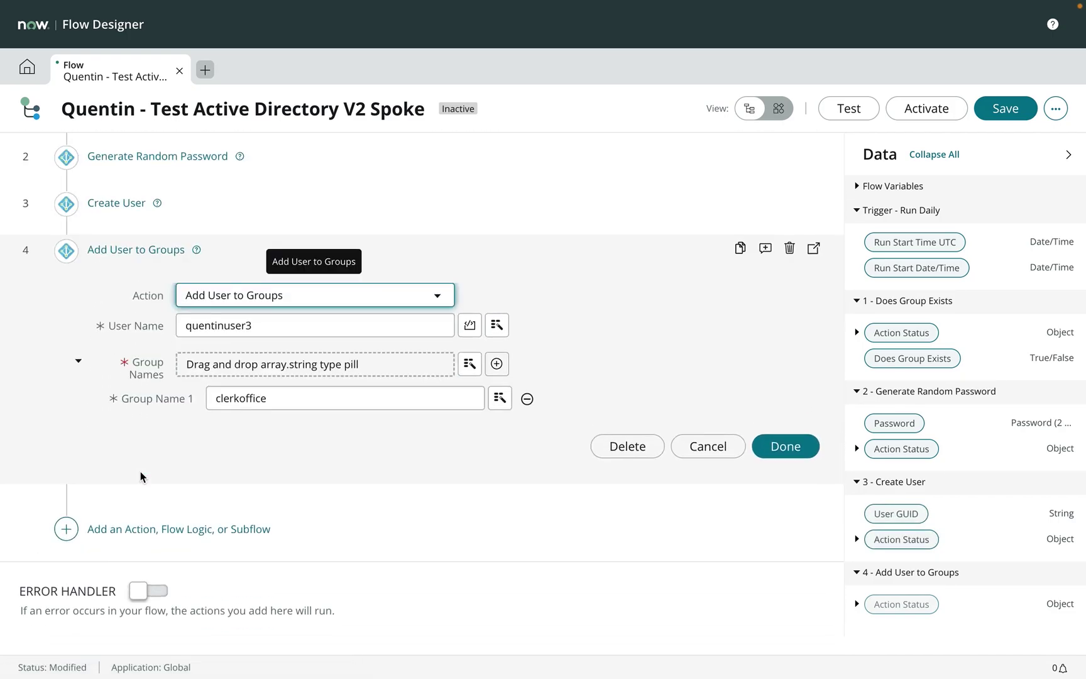
left_click(290, 407)
double_click(289, 405)
left_click_drag(289, 405, 257, 408)
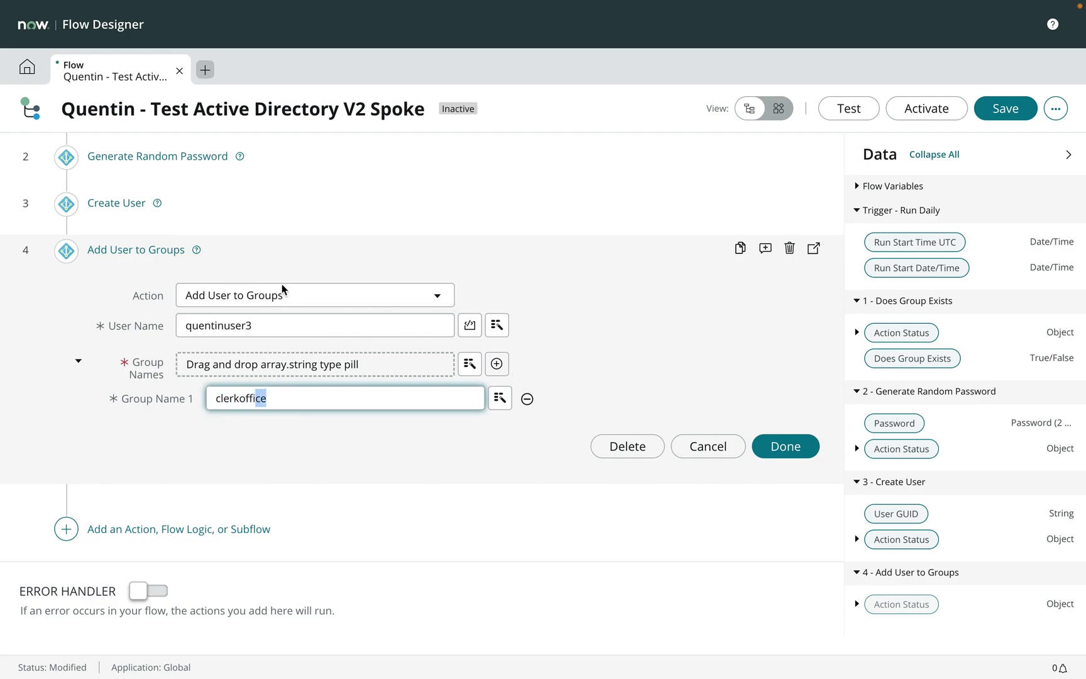
left_click(283, 416)
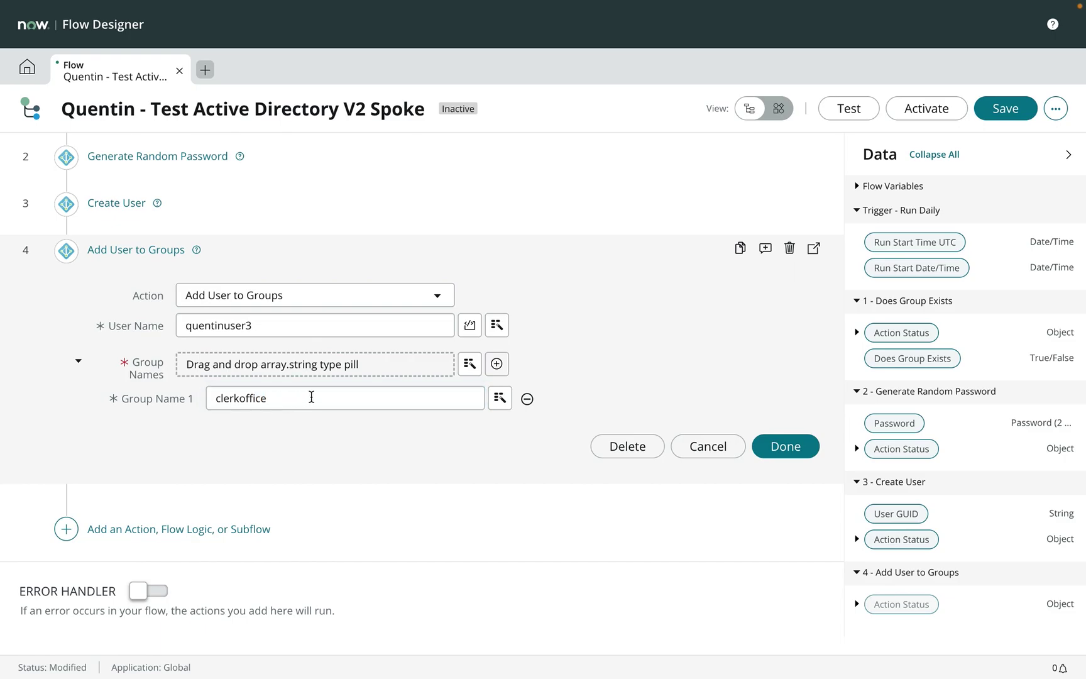
Finish editing the Add User to Groups action, save the flow, and run a test of it in the foreground
left_click(784, 449)
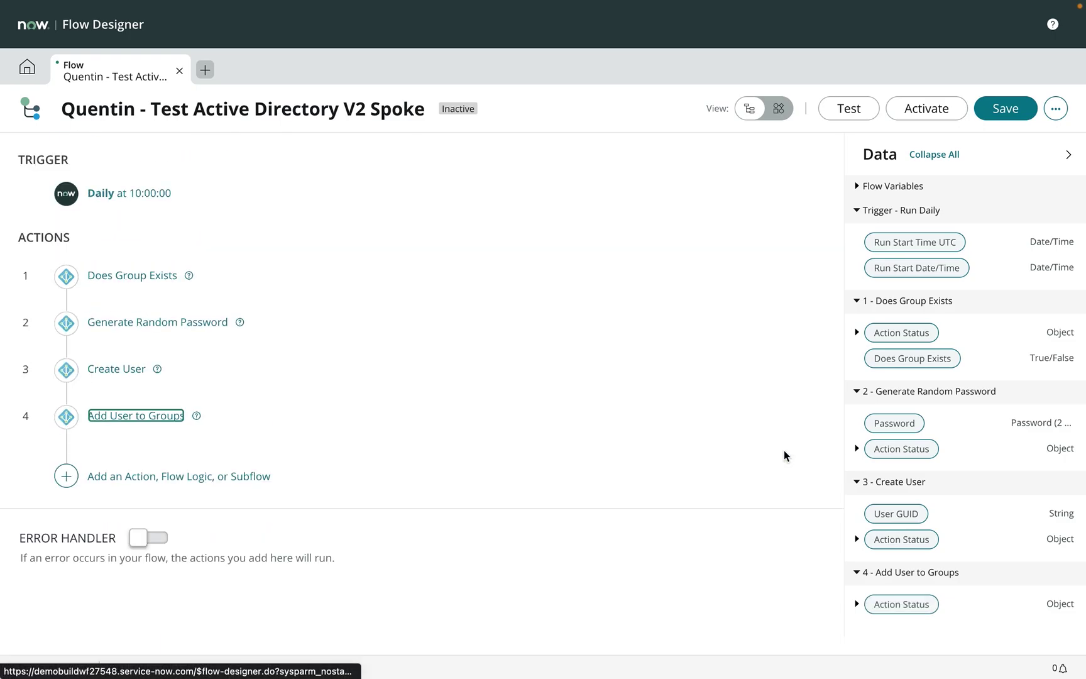
left_click(993, 107)
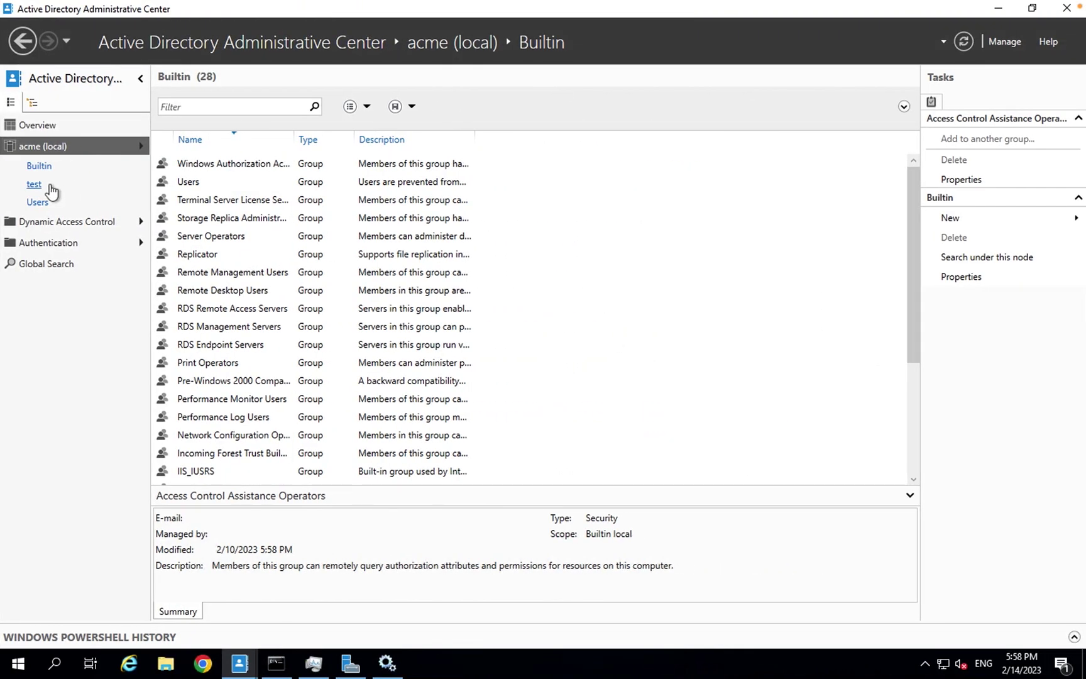
left_click(349, 185)
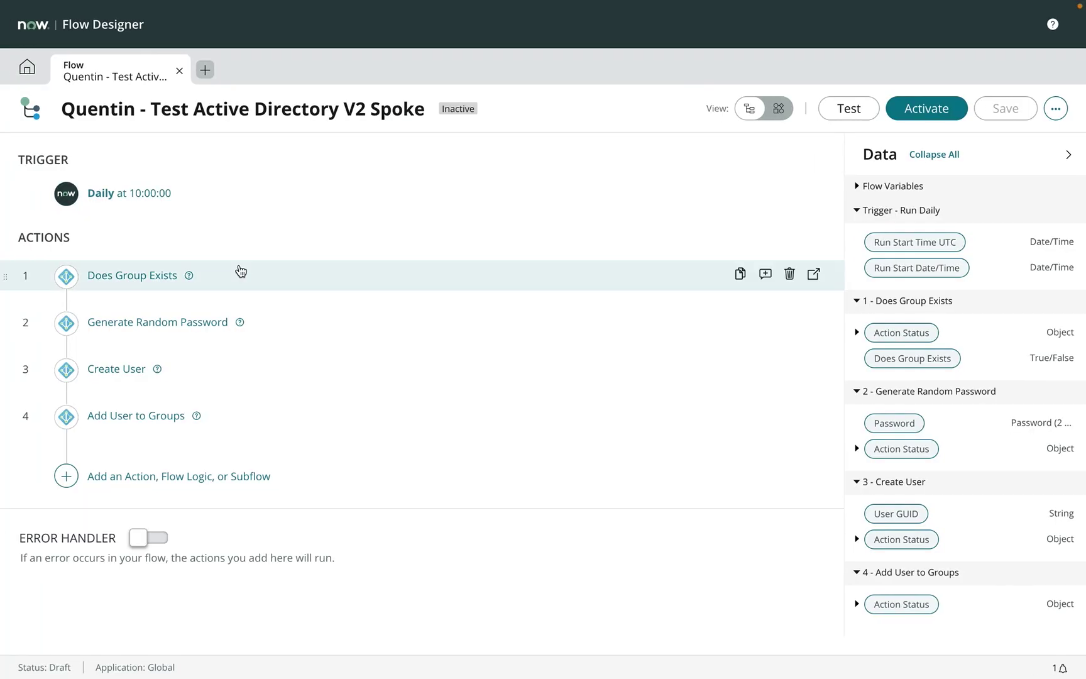
left_click(823, 109)
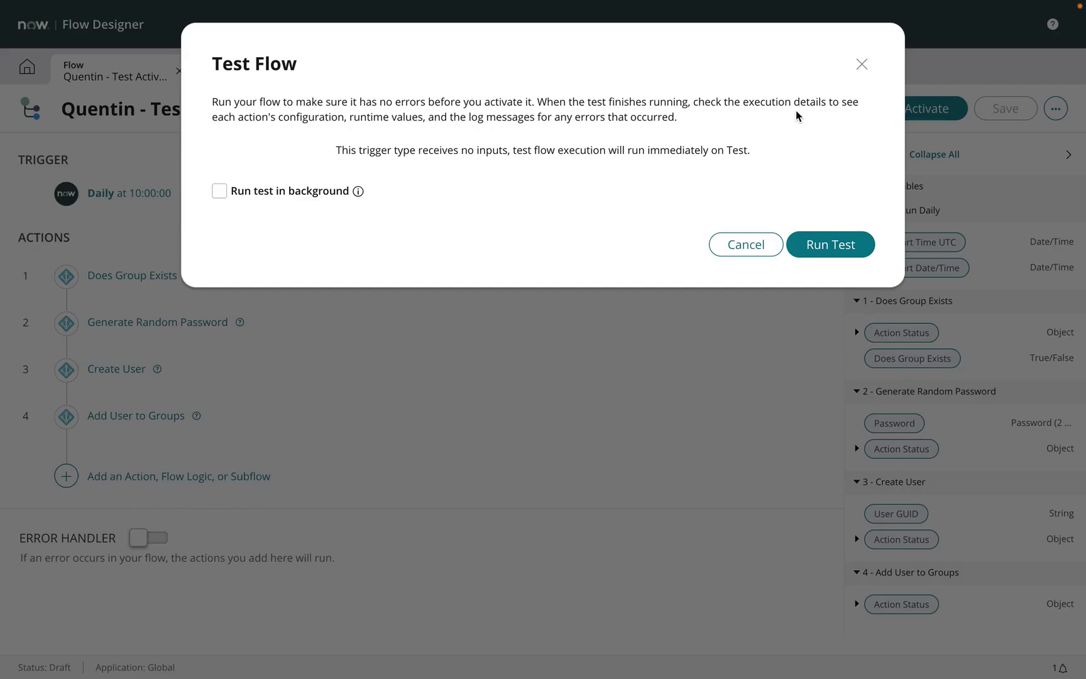
left_click(808, 242)
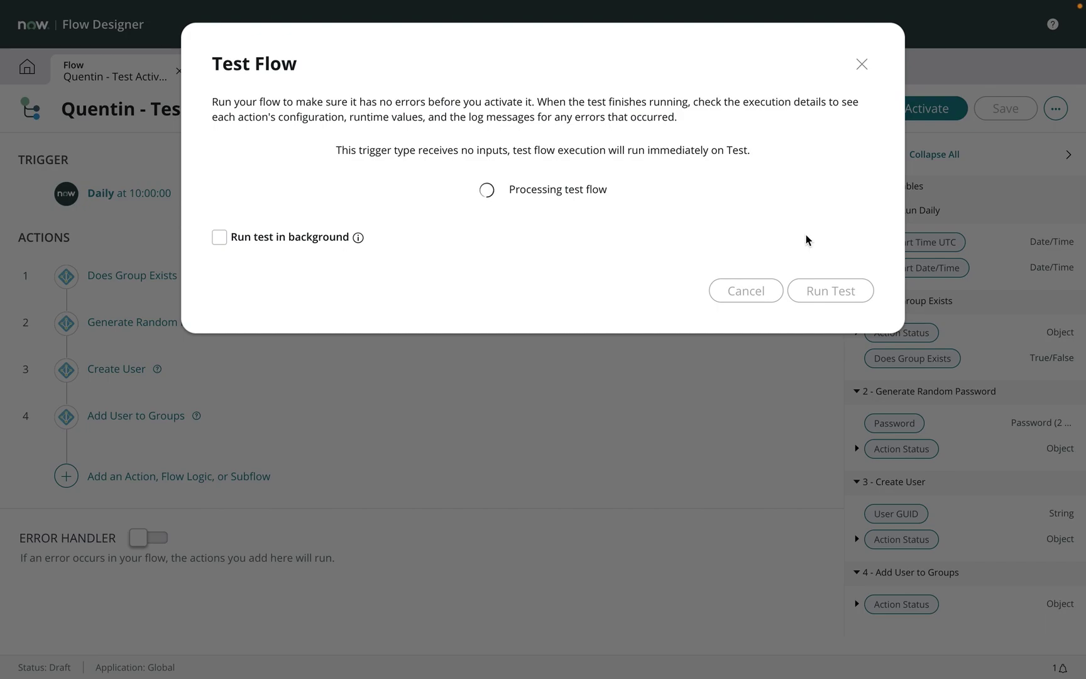
Open the test run's execution details, refresh the flow data, and examine the Does Group Exists action's configuration and output data
left_click(664, 192)
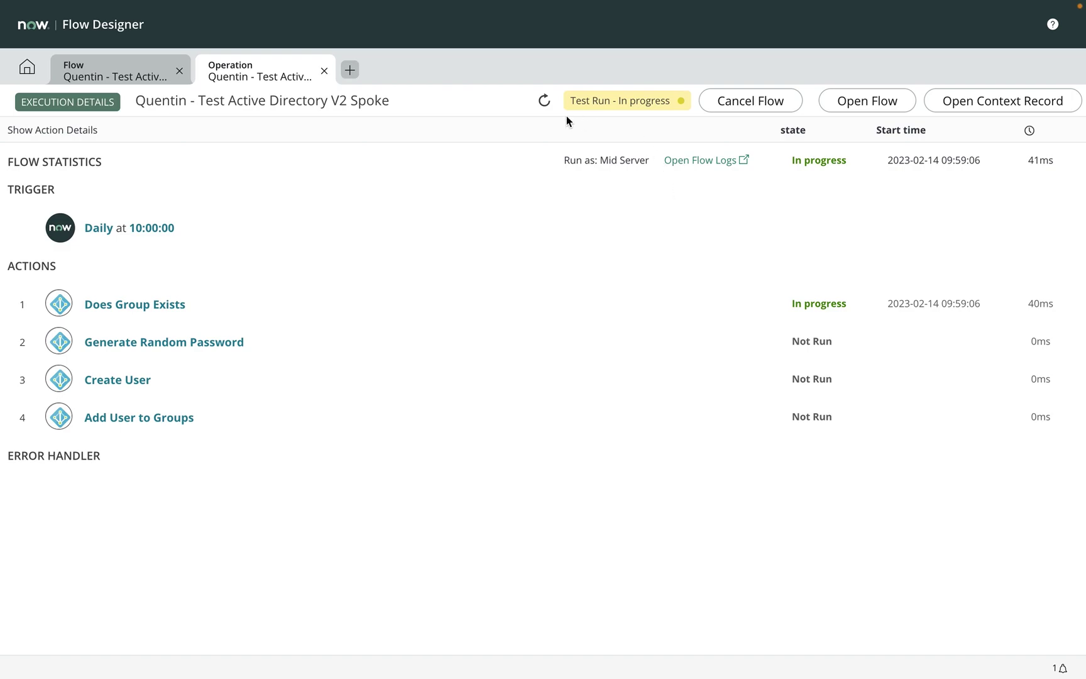
left_click(550, 108)
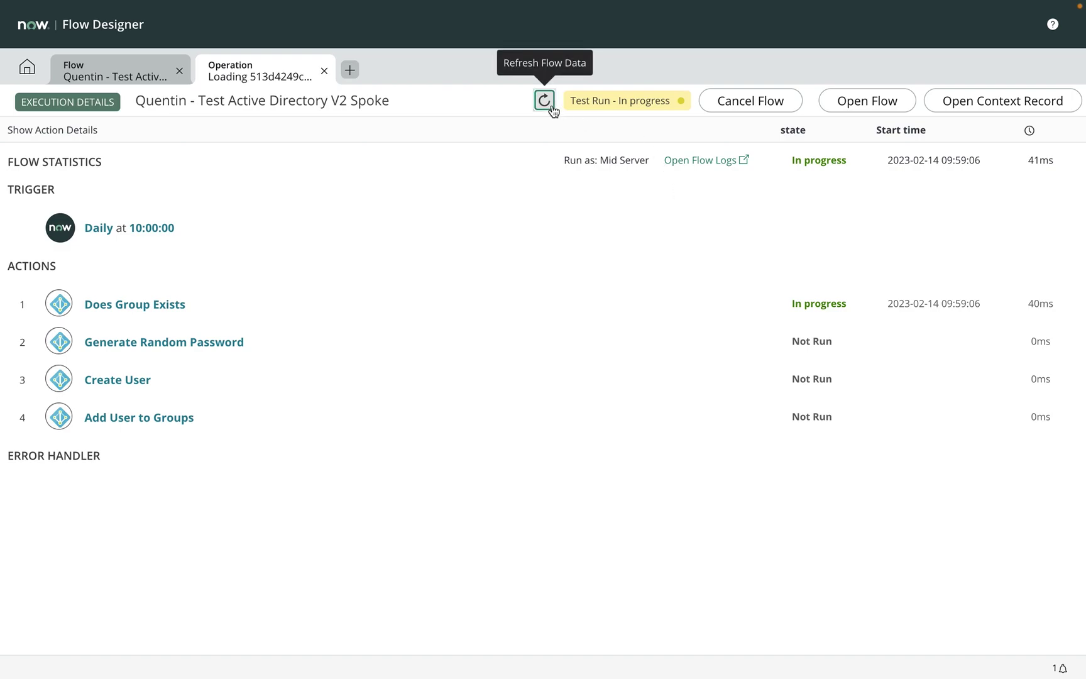
left_click(544, 101)
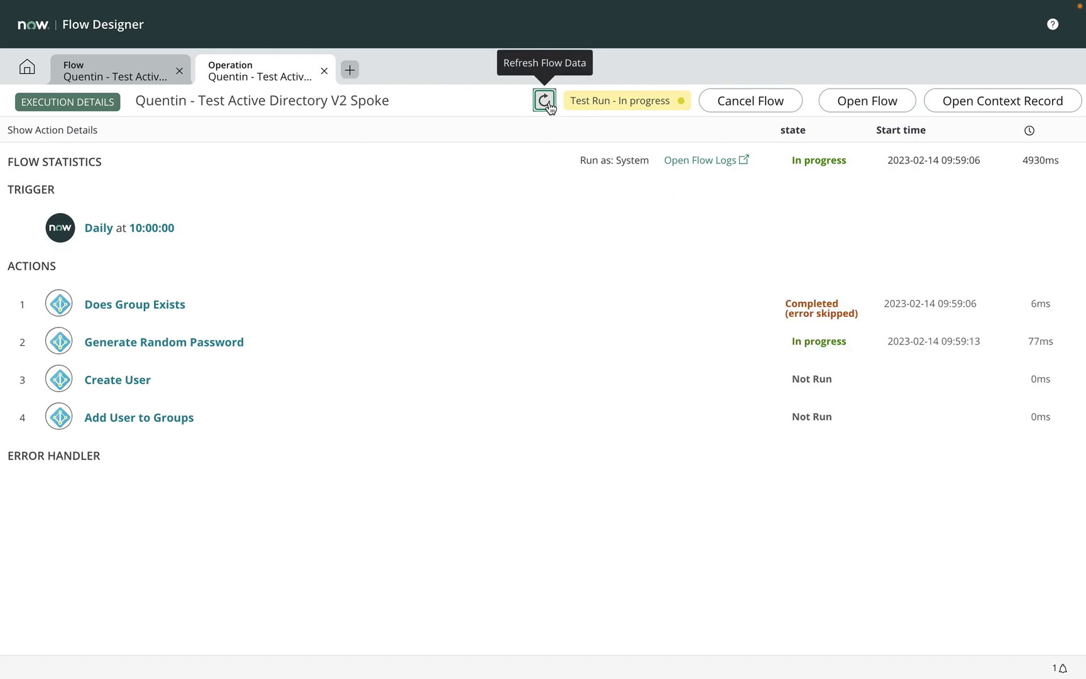
left_click(551, 108)
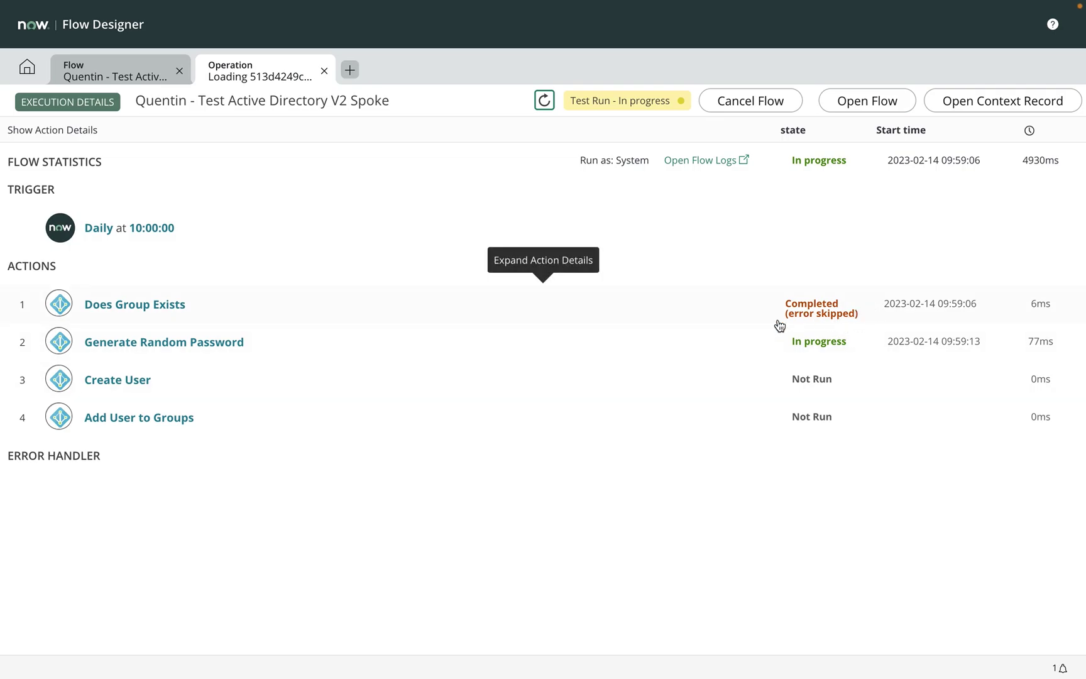
left_click(164, 314)
scroll(164, 314, "down", 1)
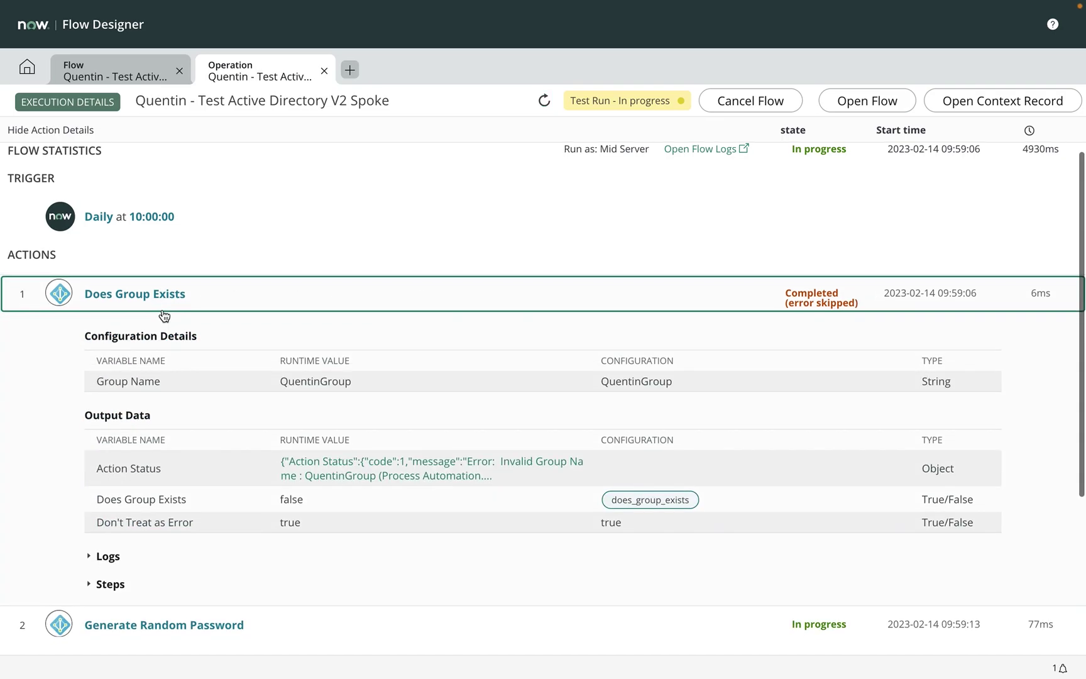
Examine the Does Group Exists output value and the action's completion state in the test run, and collapse its details
left_click(111, 500)
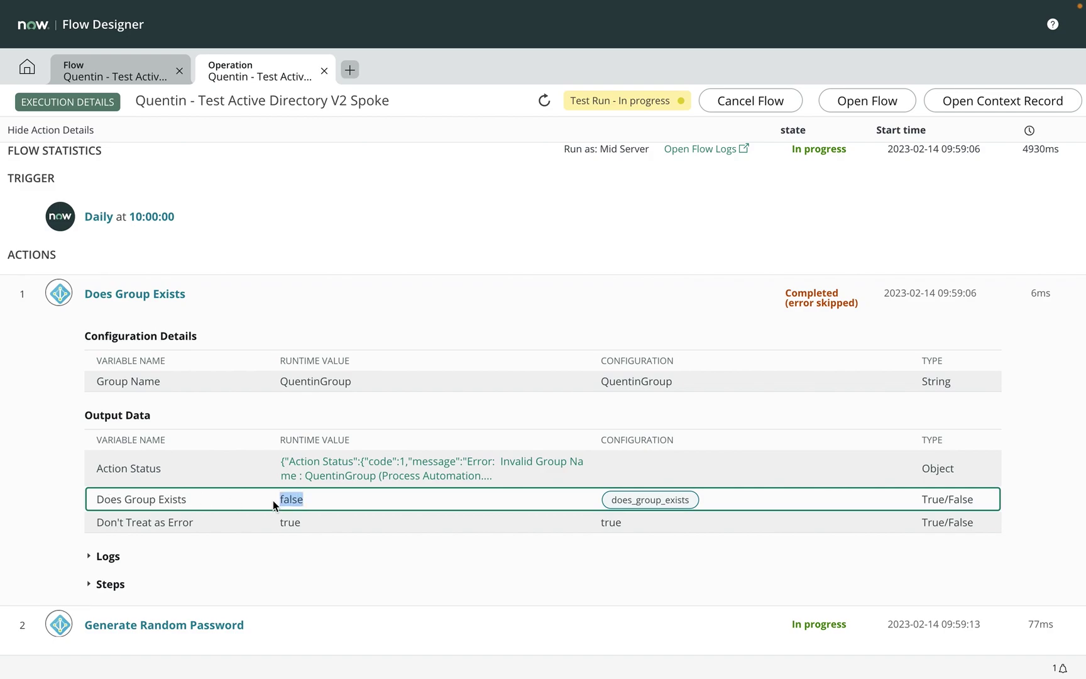
left_click(166, 294)
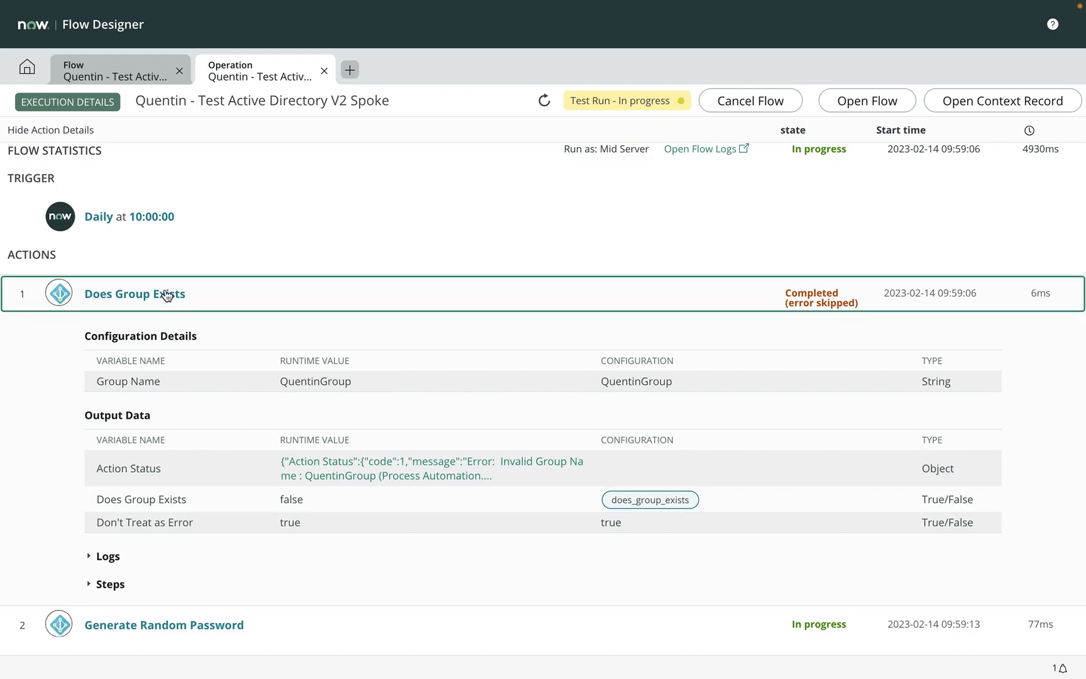
left_click(208, 306)
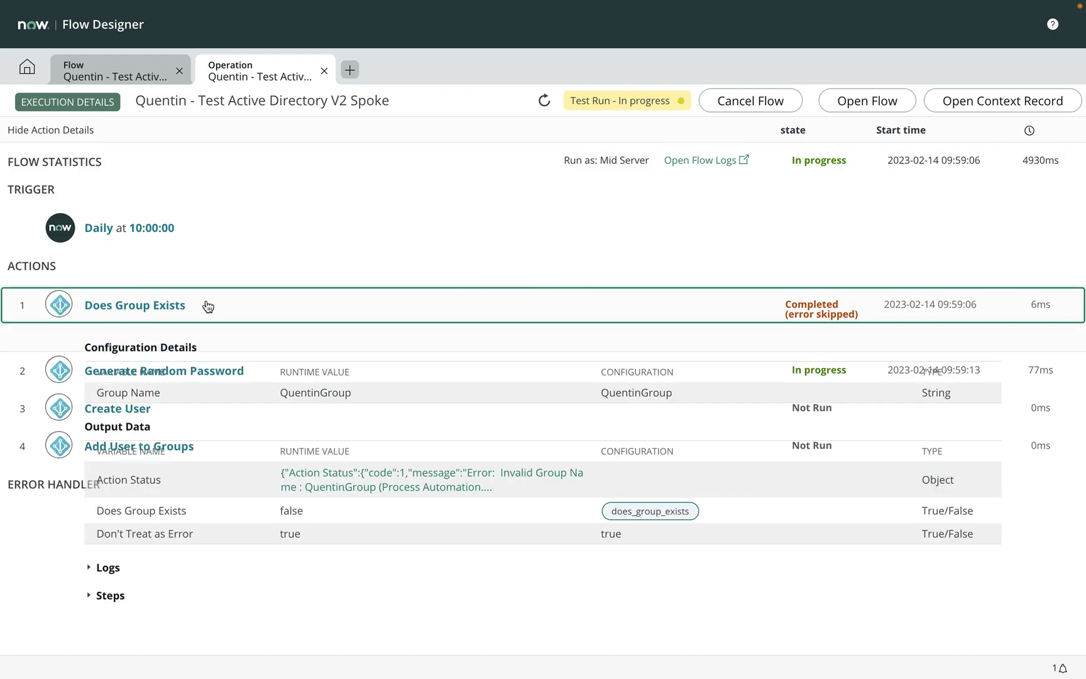
left_click(803, 313)
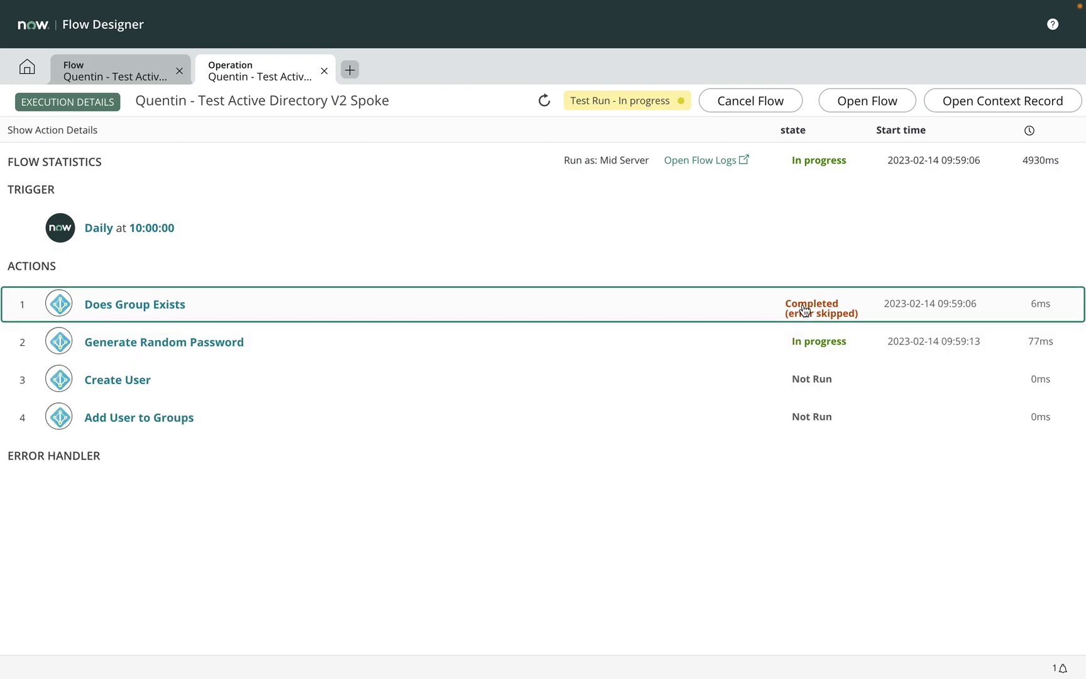
Refresh the test run and examine the execution details of the Generate Random Password and Create User actions
left_click(123, 352)
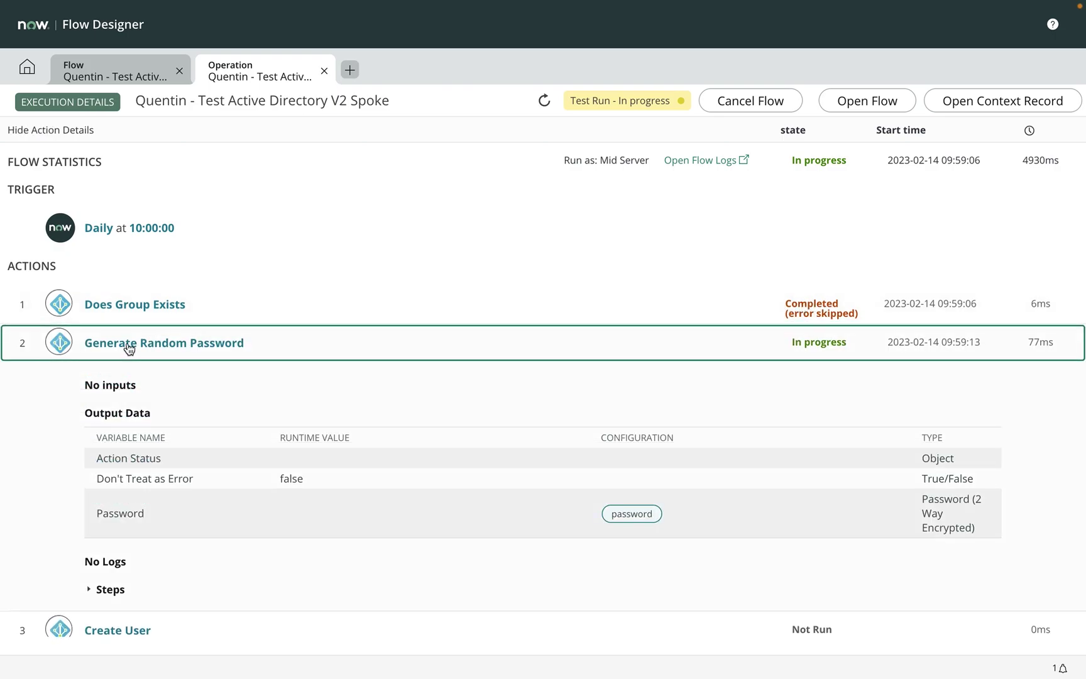
left_click(542, 102)
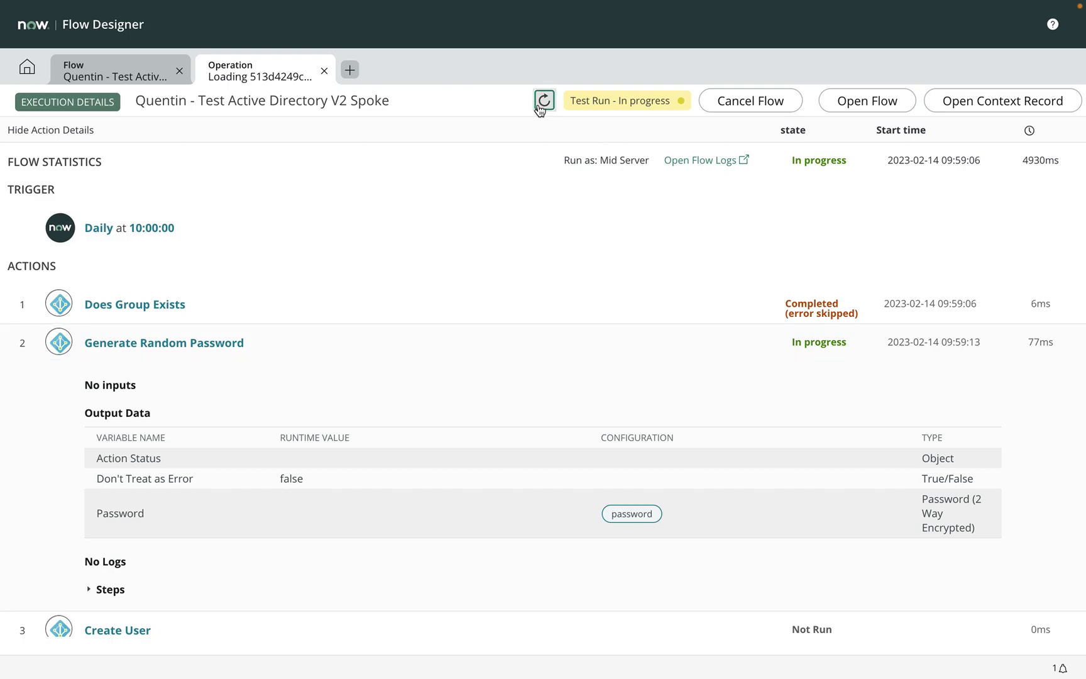
left_click(214, 346)
left_click(213, 346)
left_click(166, 383)
scroll(251, 440, "down", 1)
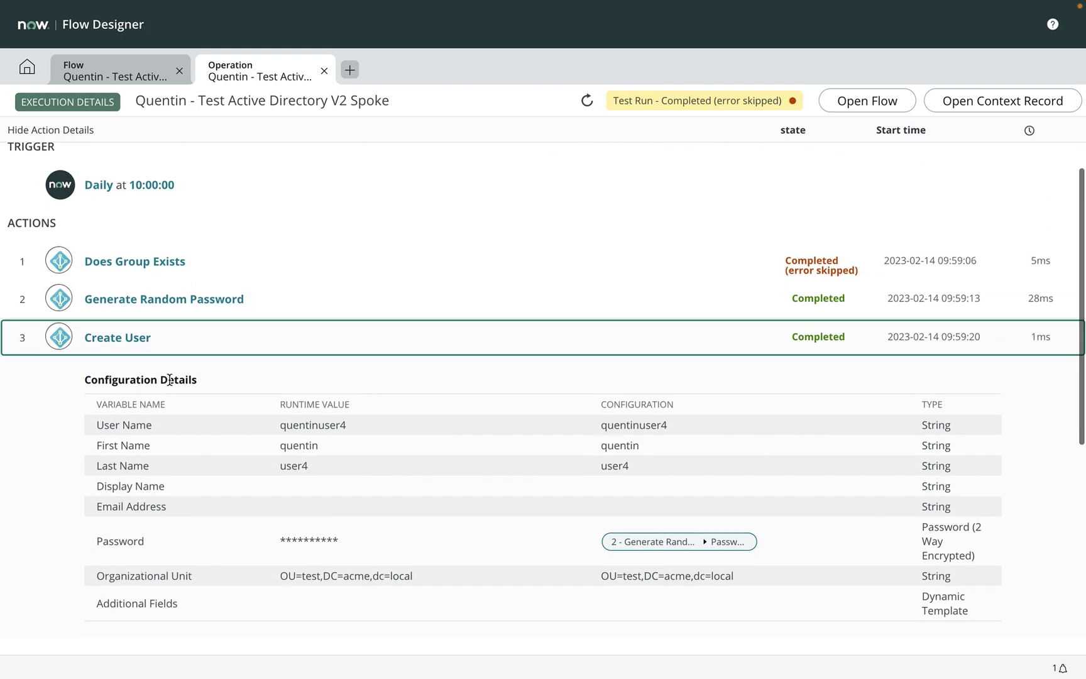
scroll(336, 485, "down", 1)
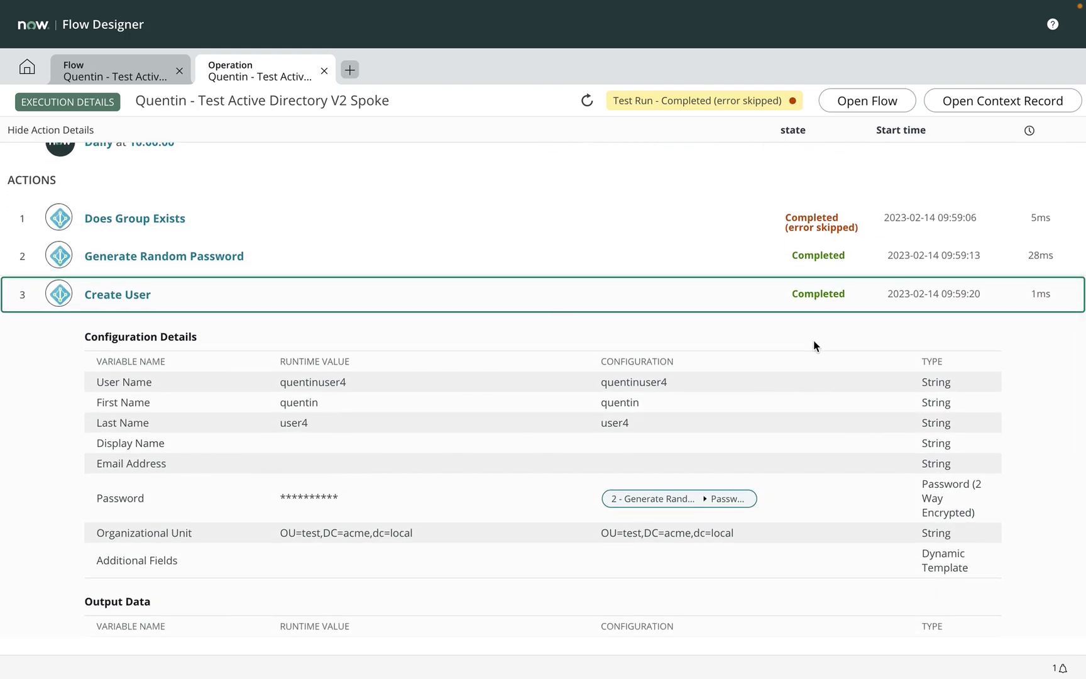
Examine the configuration details, output data and completion state of the Add User to Groups action in the test run
left_click(706, 297)
left_click(145, 428)
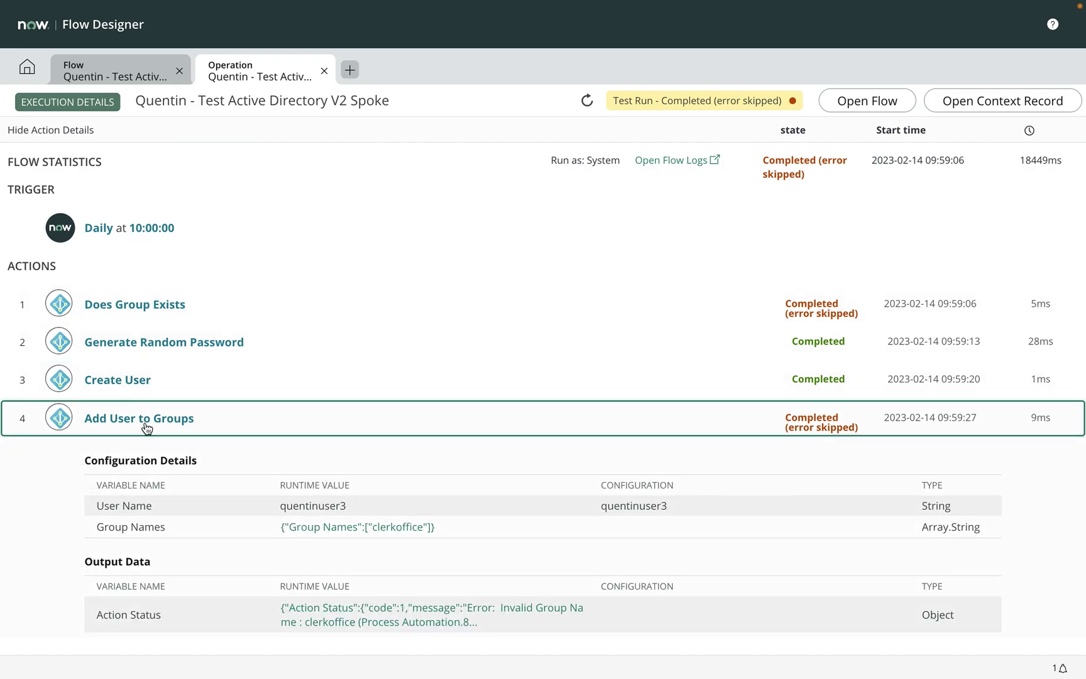
scroll(156, 447, "down", 1)
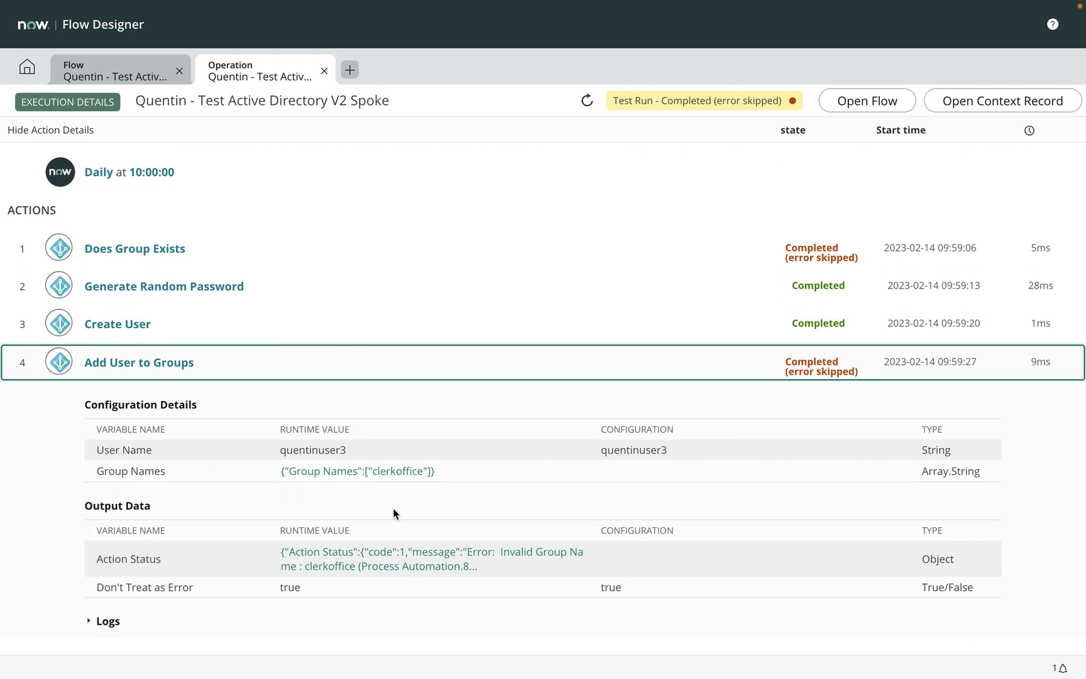
left_click(198, 371)
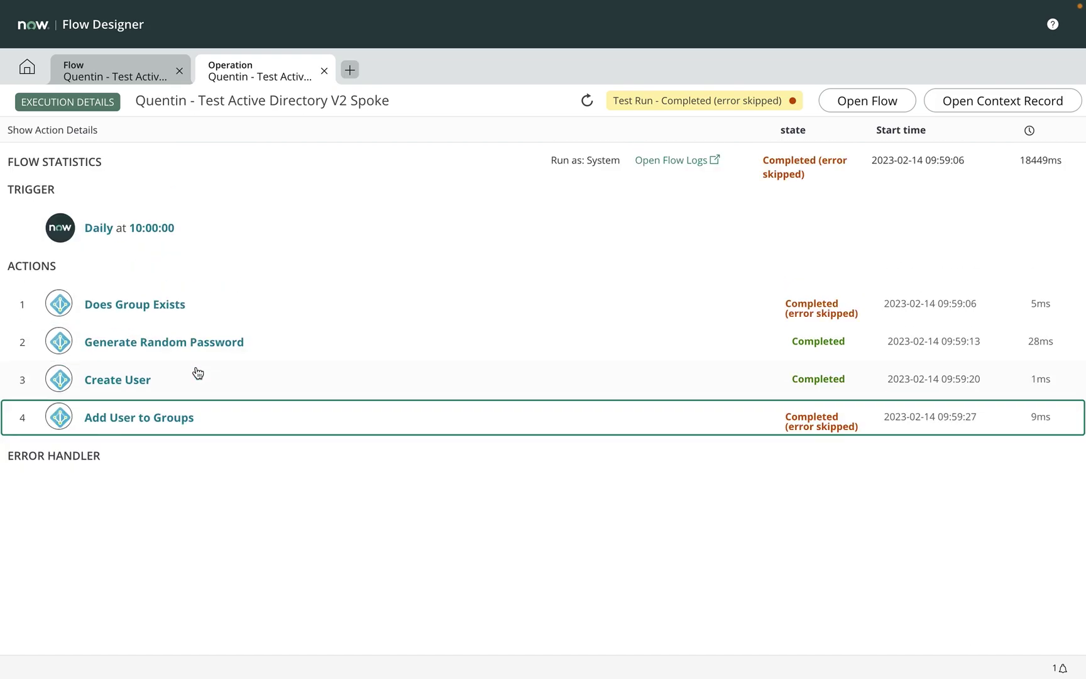
left_click(162, 421)
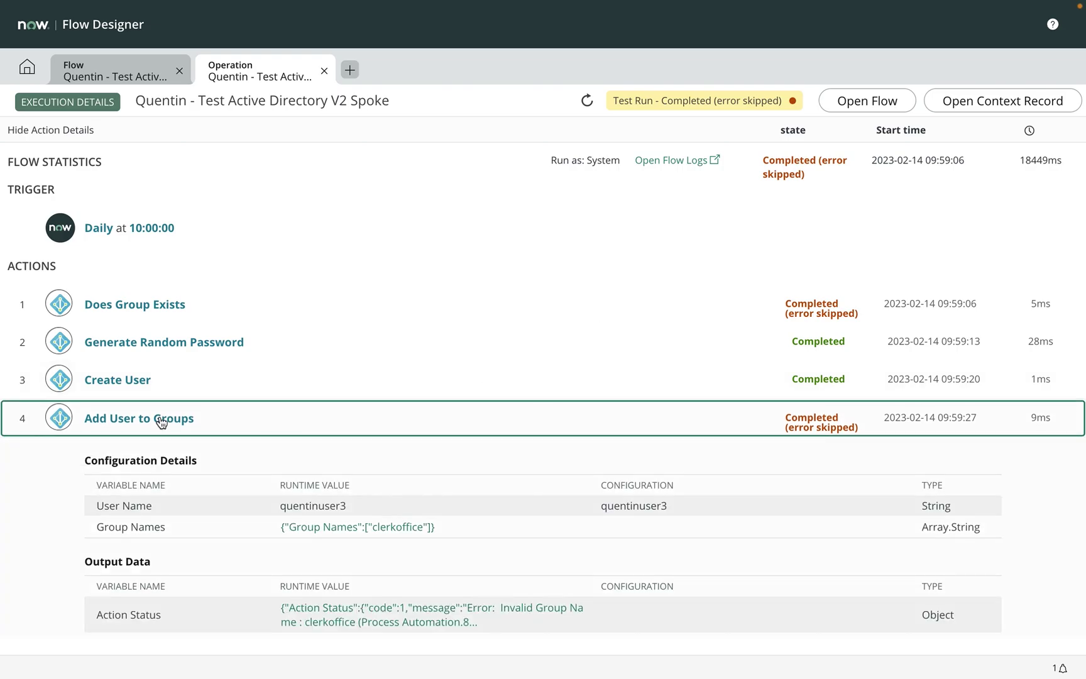
left_click(162, 421)
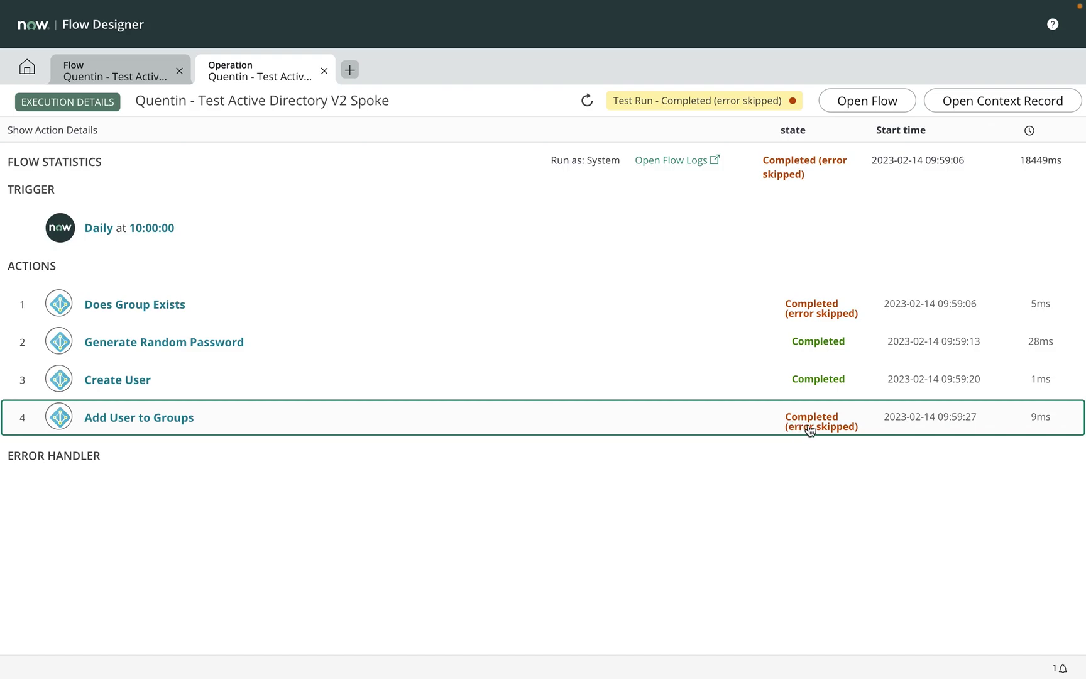
Switch to Active Directory Administrative Center, refresh the test organizational unit, and check it for the newly created user
key("ctrl+Right")
key("ctrl+Right")
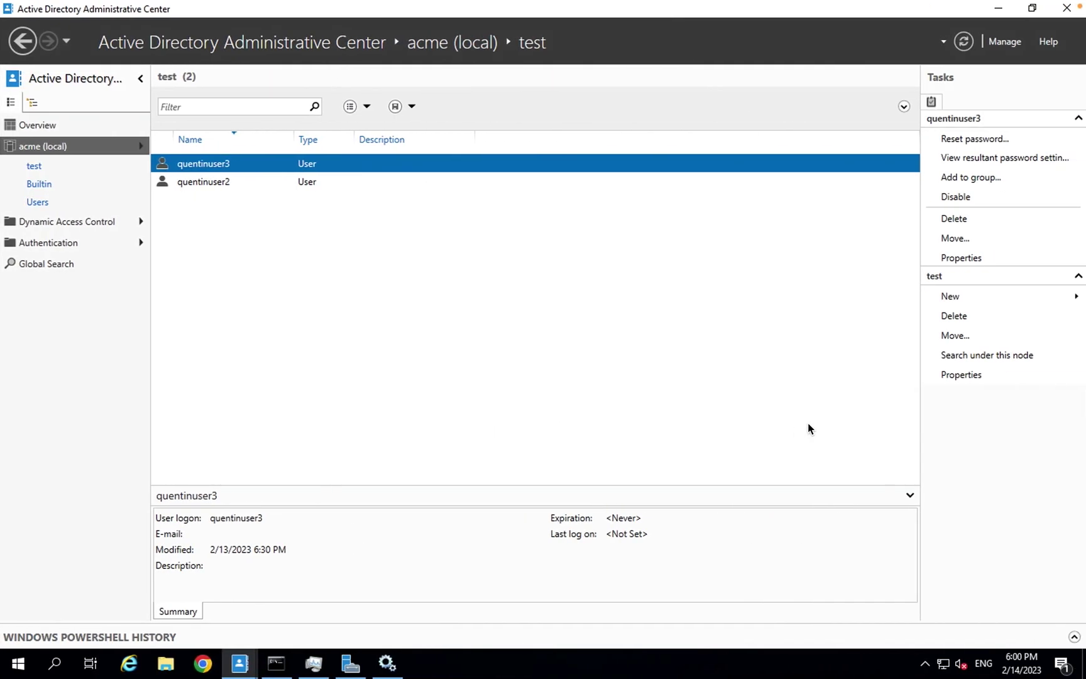
left_click(963, 41)
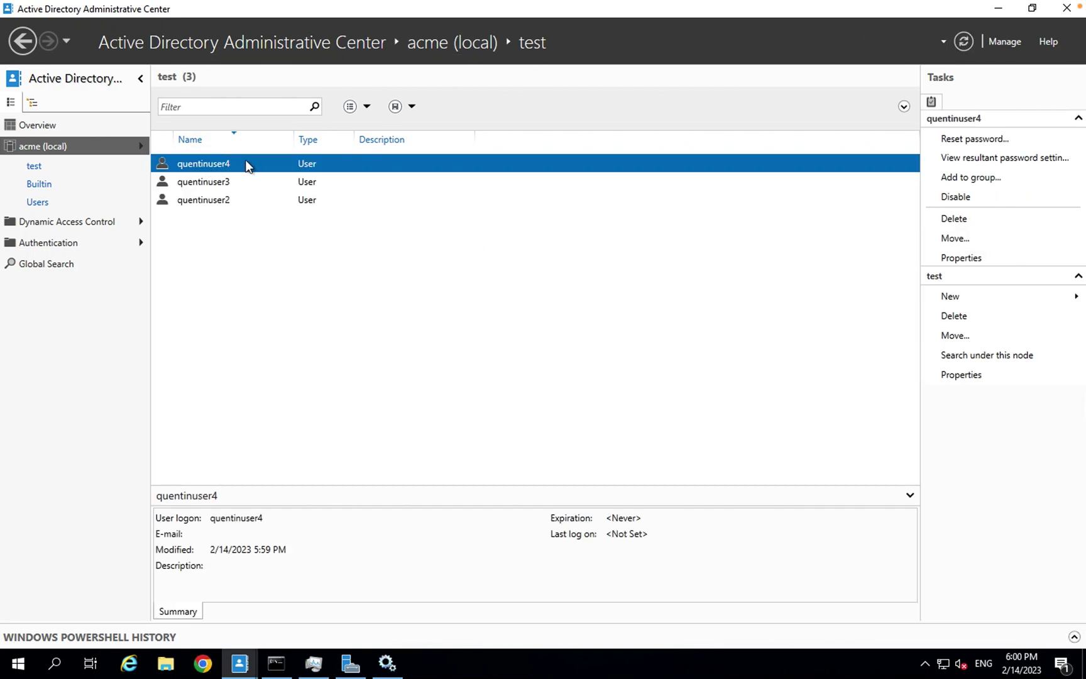
left_click(34, 166)
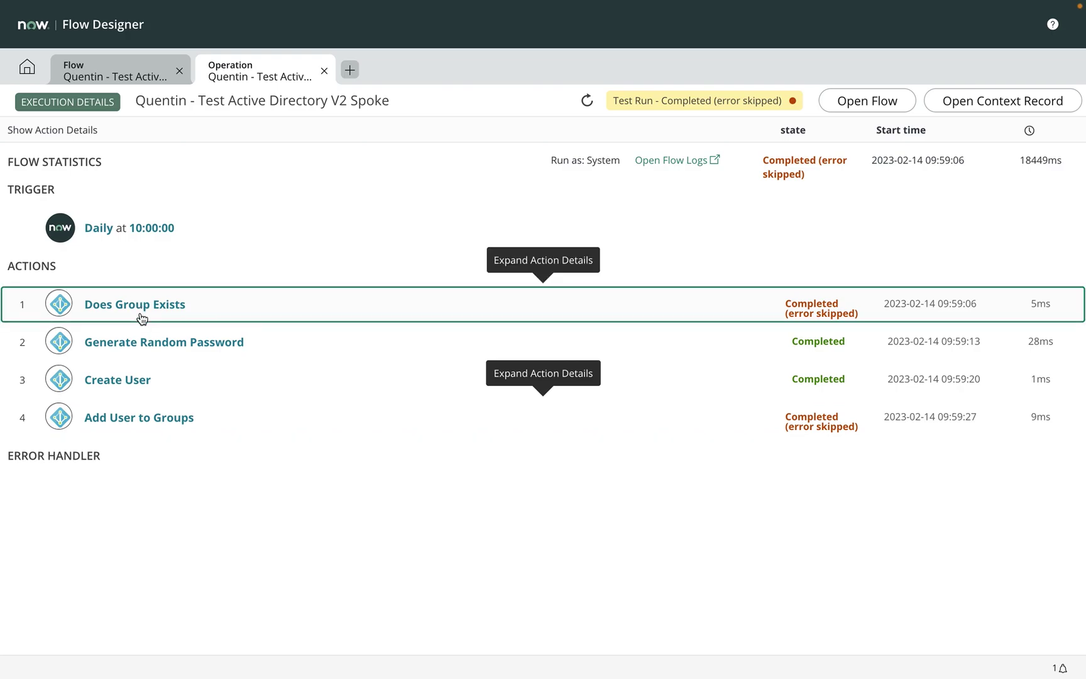
Go back to the flow in Flow Designer, start adding an action at the end, and search the actions for "active directory"
left_click(142, 319)
left_click(141, 320)
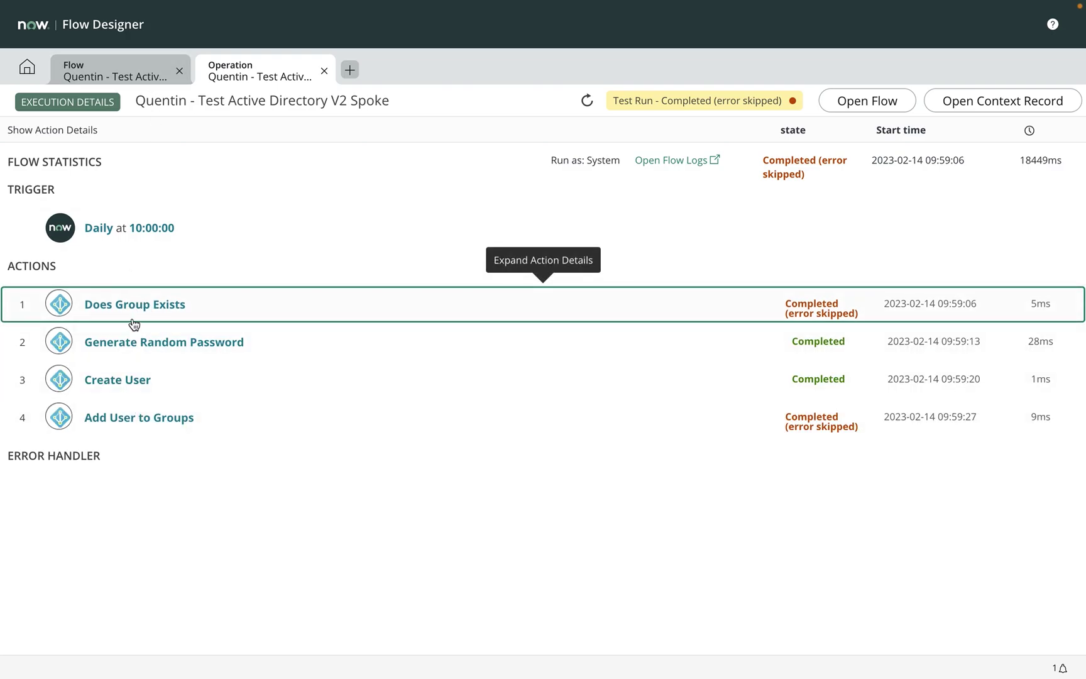
left_click(117, 69)
left_click(742, 301)
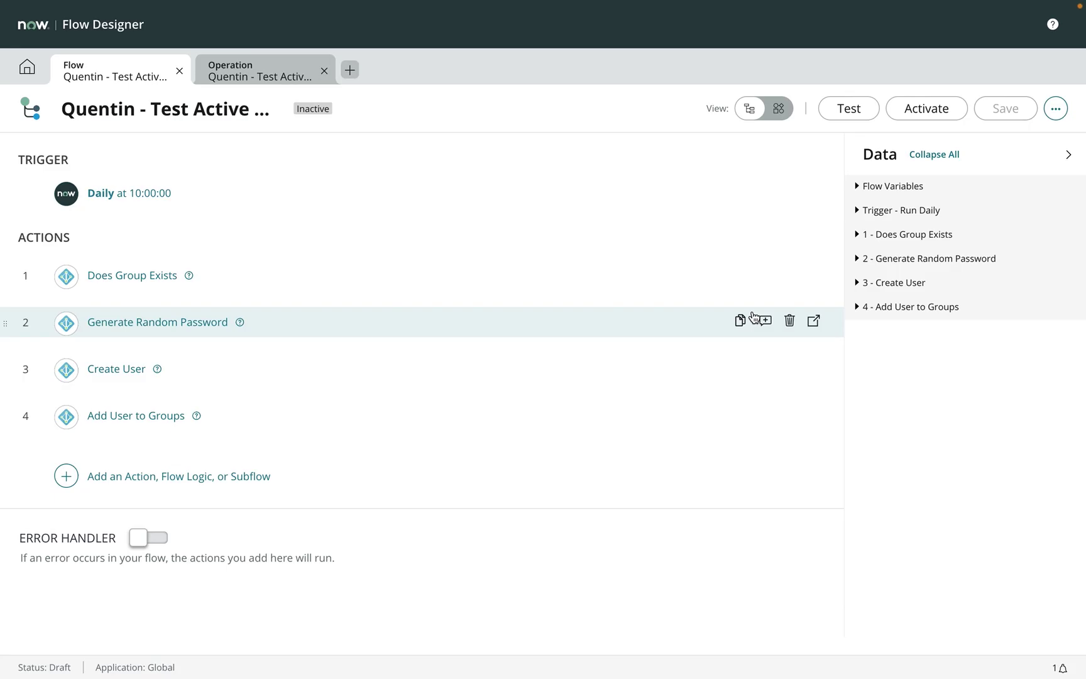
left_click(67, 476)
left_click(132, 475)
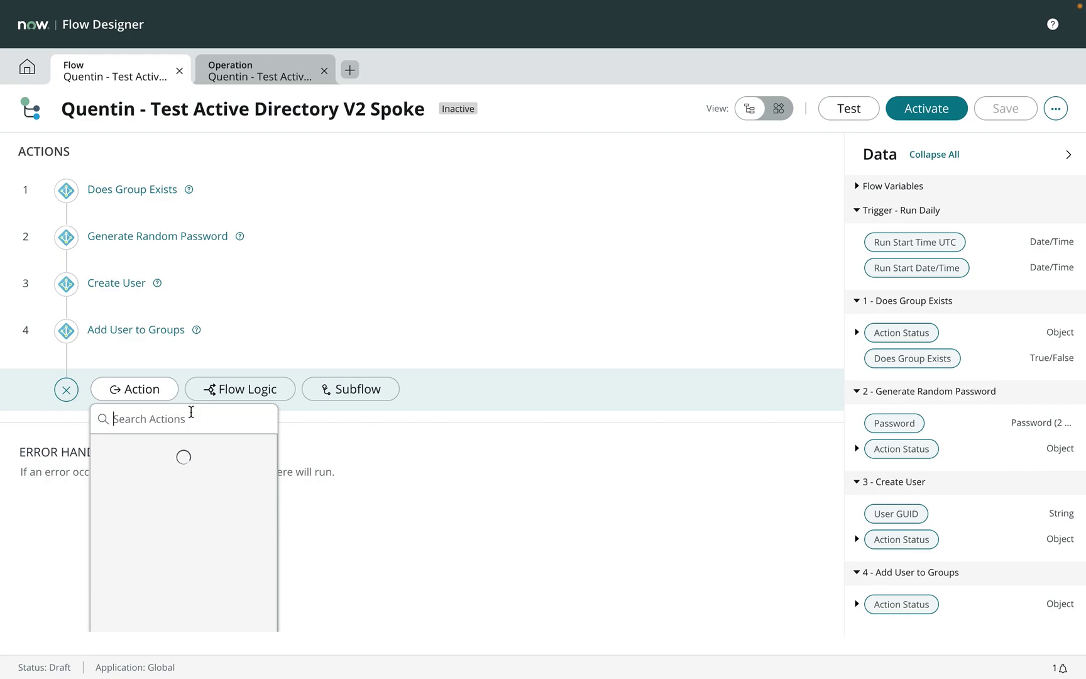
type("a")
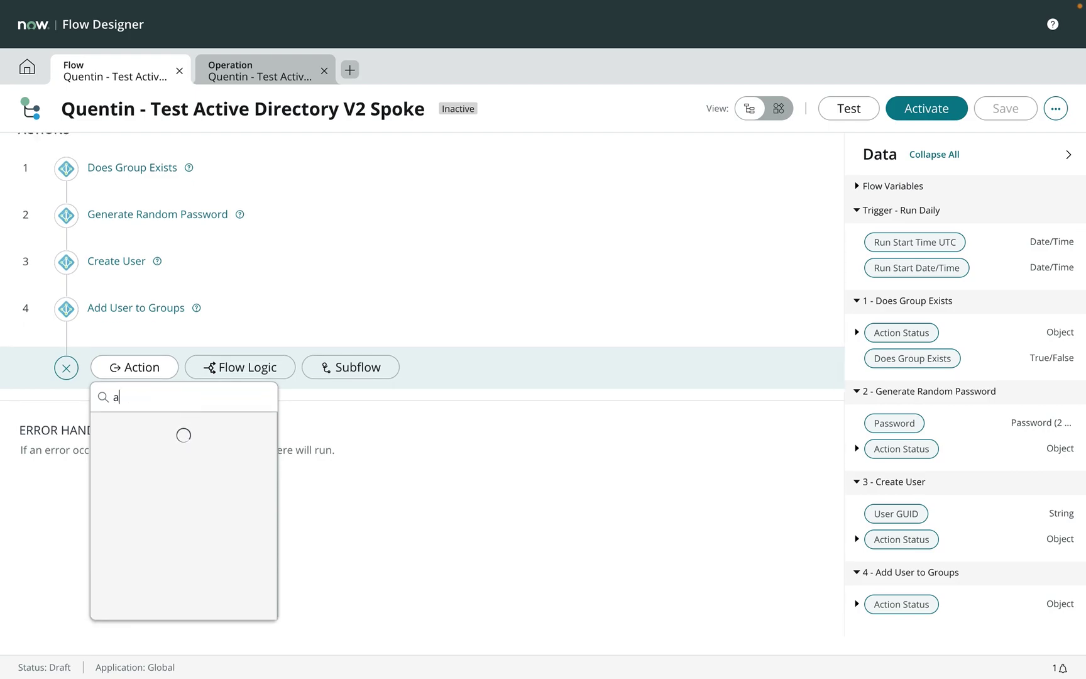
type("ctive directory")
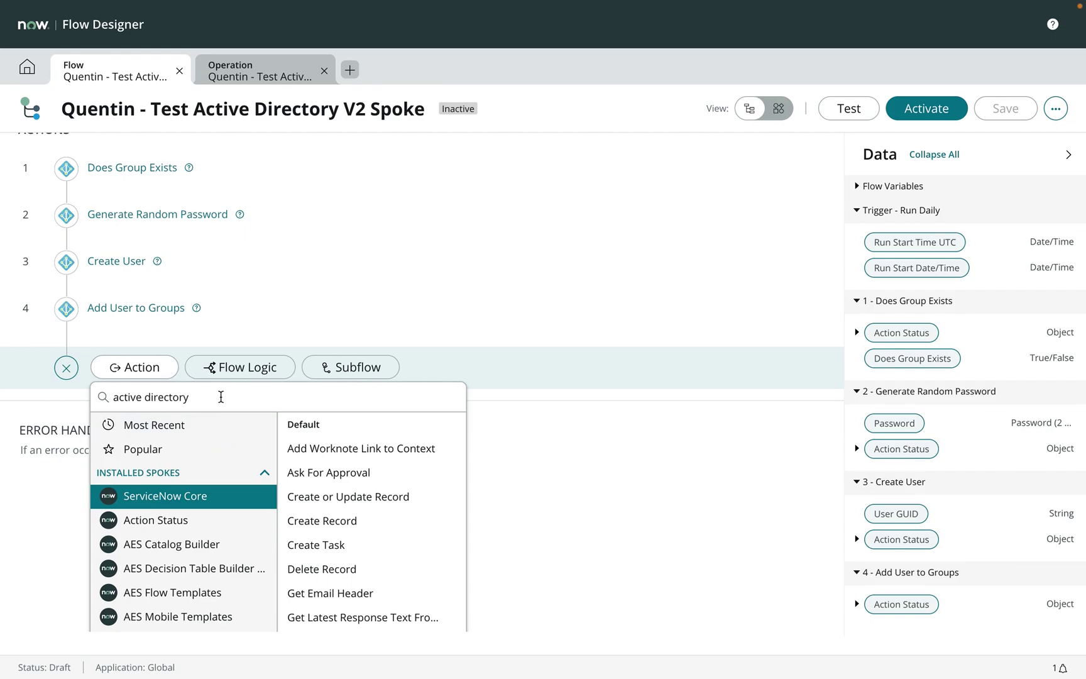
scroll(210, 396, "down", 1)
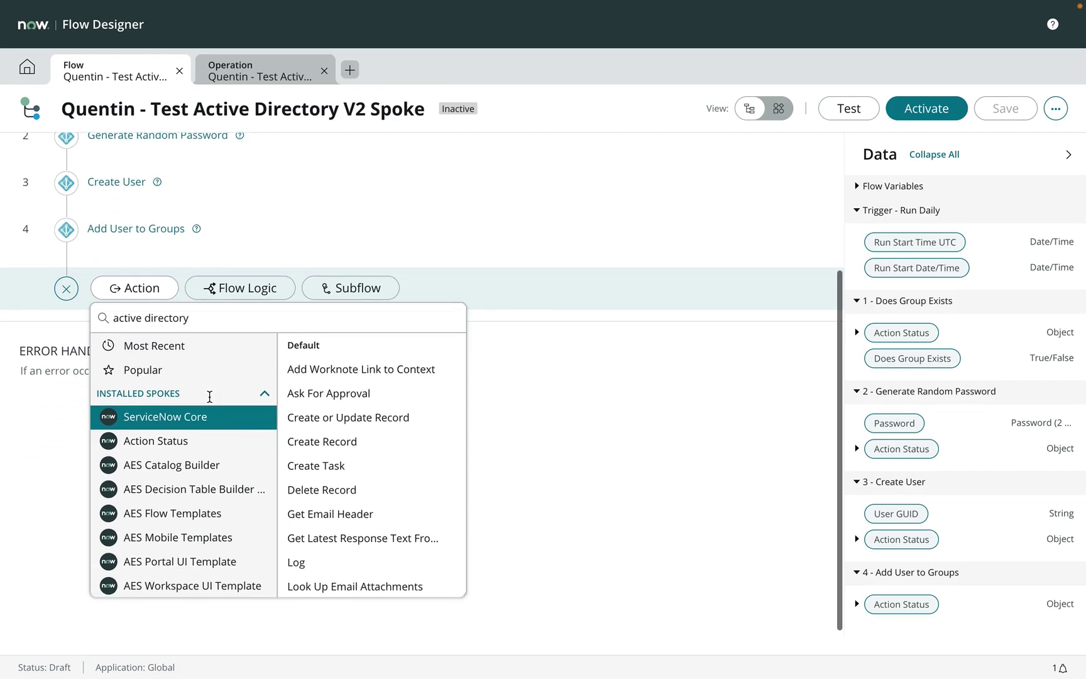
left_click(179, 346)
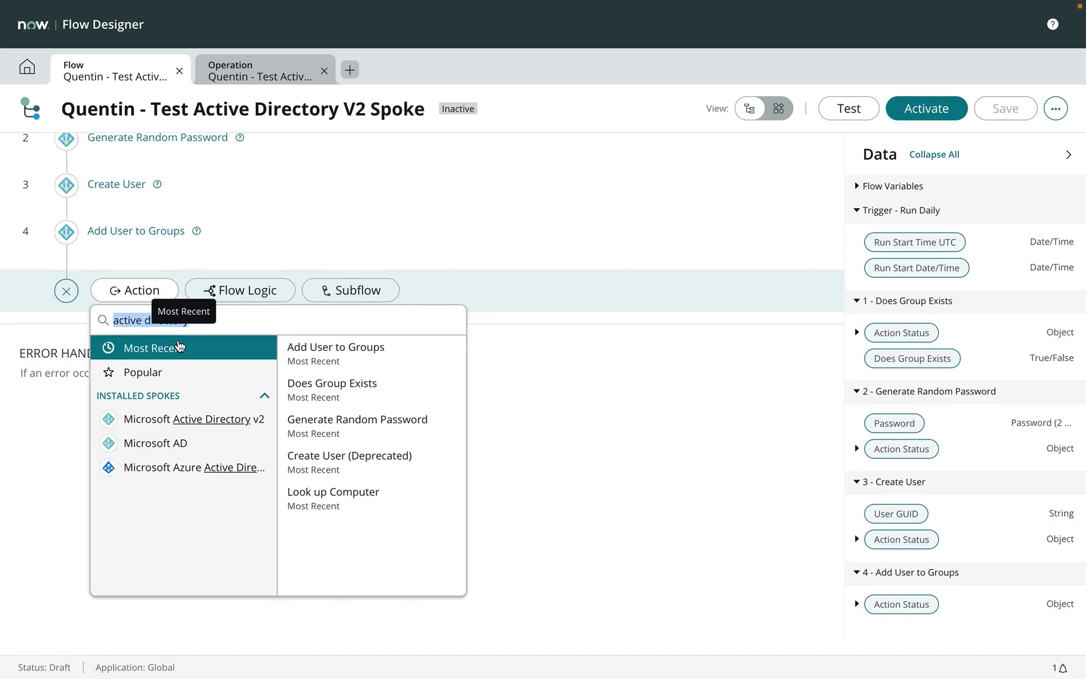
Add the Create Group action from the Microsoft Active Directory v2 spoke and move it to the first position in the flow
left_click(163, 423)
scroll(376, 457, "down", 3)
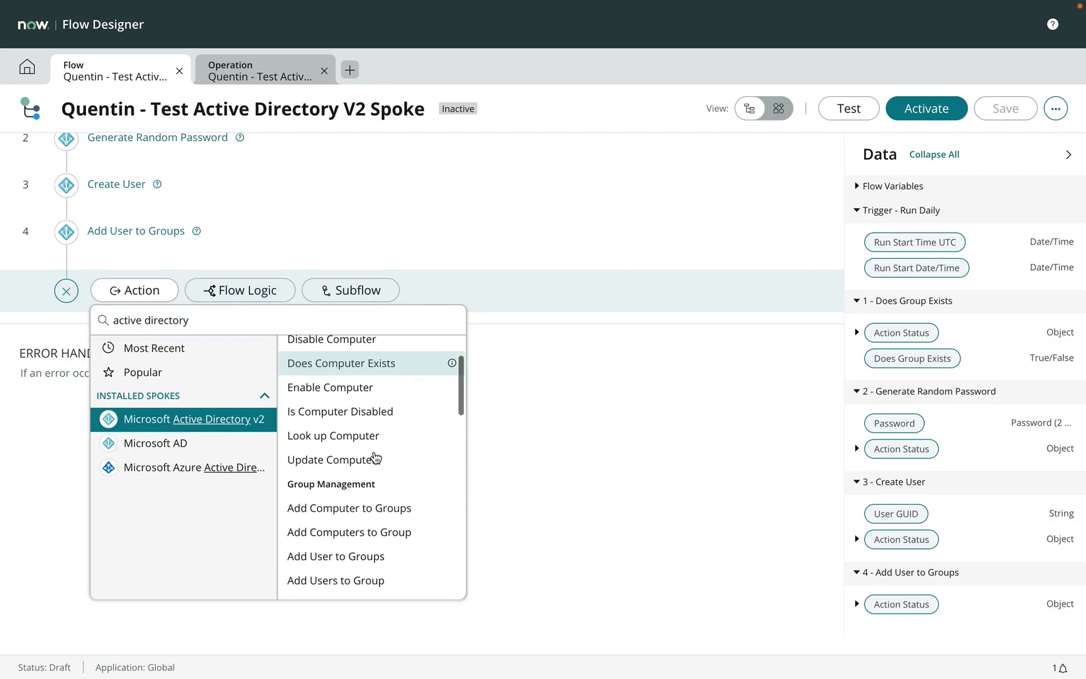
scroll(376, 457, "down", 1)
left_click(367, 468)
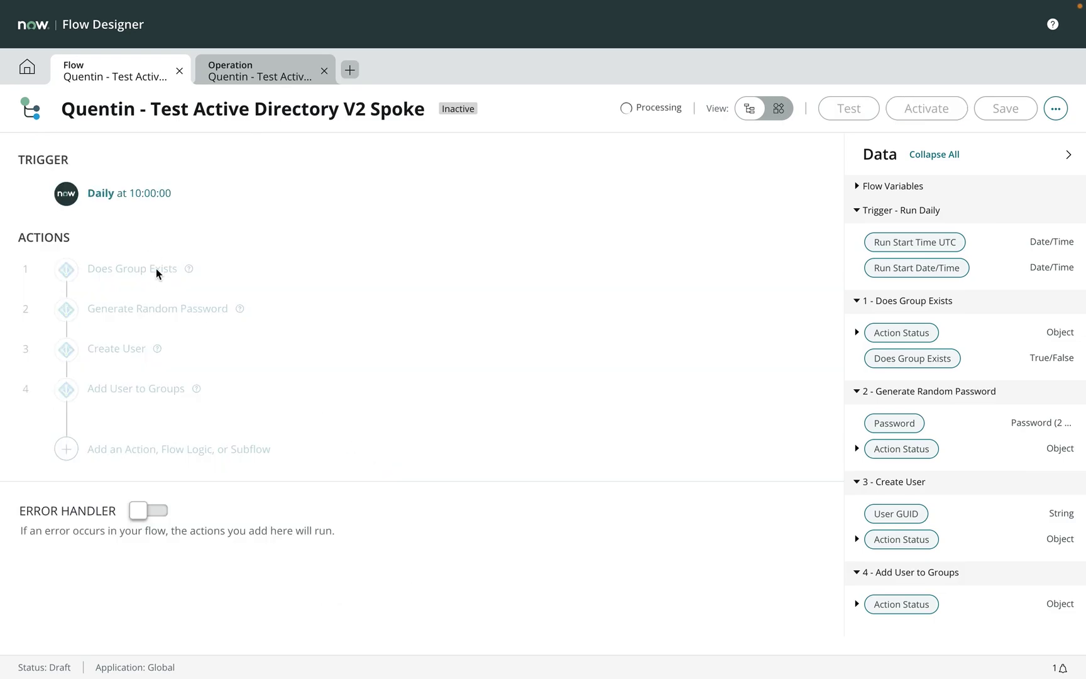
left_click(70, 471)
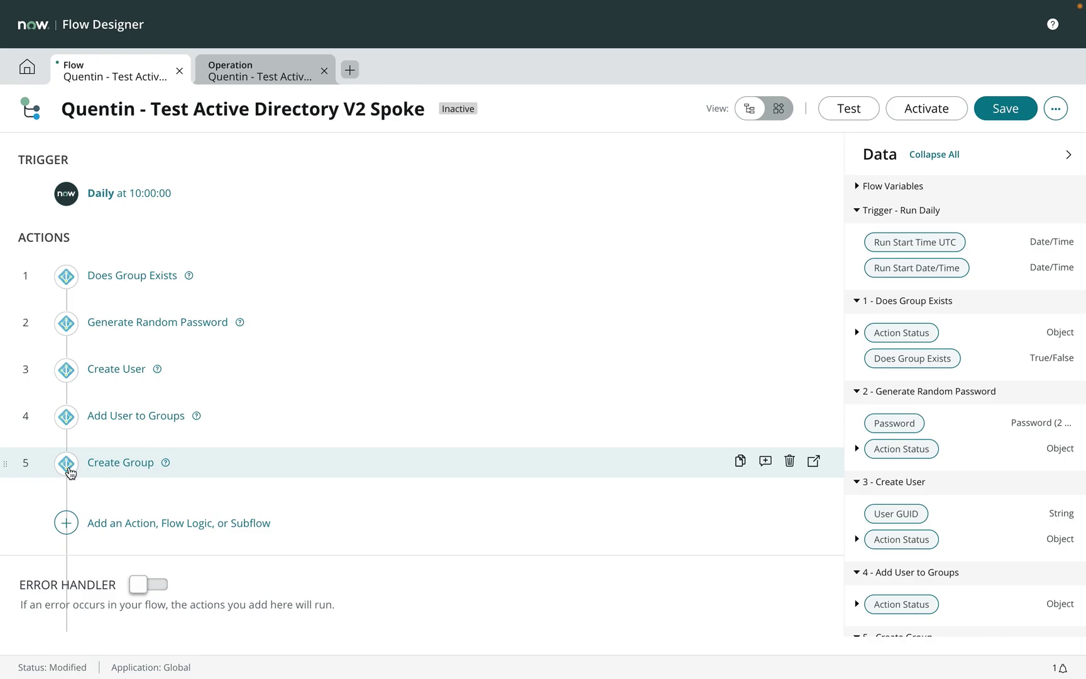
left_click_drag(9, 462, 98, 255)
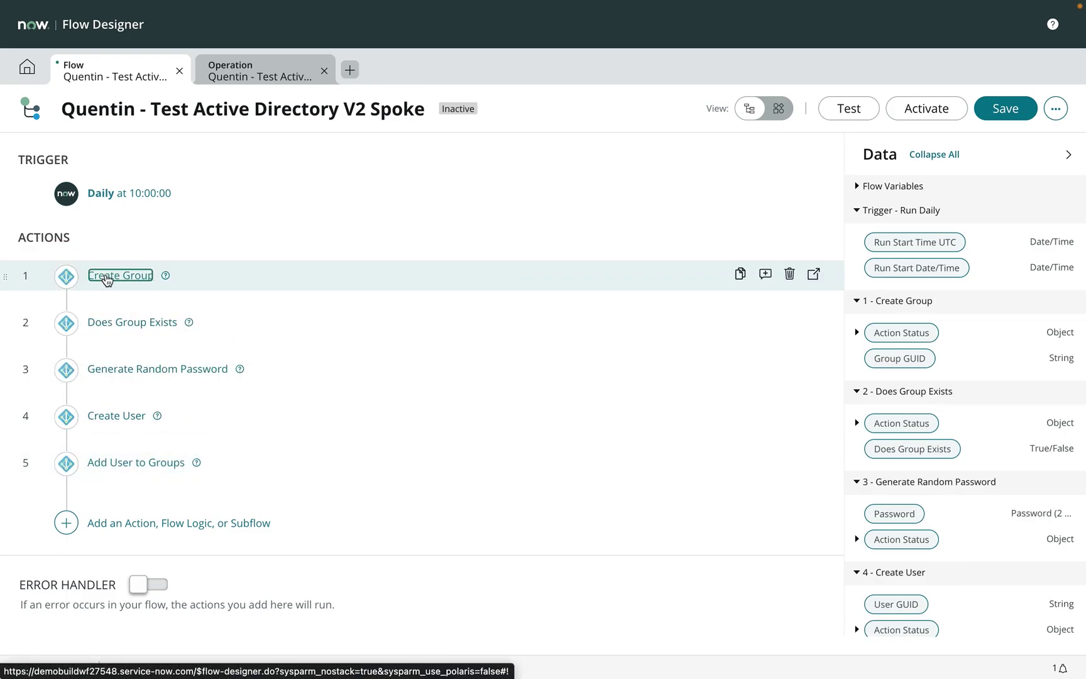
In the Create Group action, set the Group Name to quentintestgroup and the Group Type to Global security group
left_click(107, 278)
left_click(219, 350)
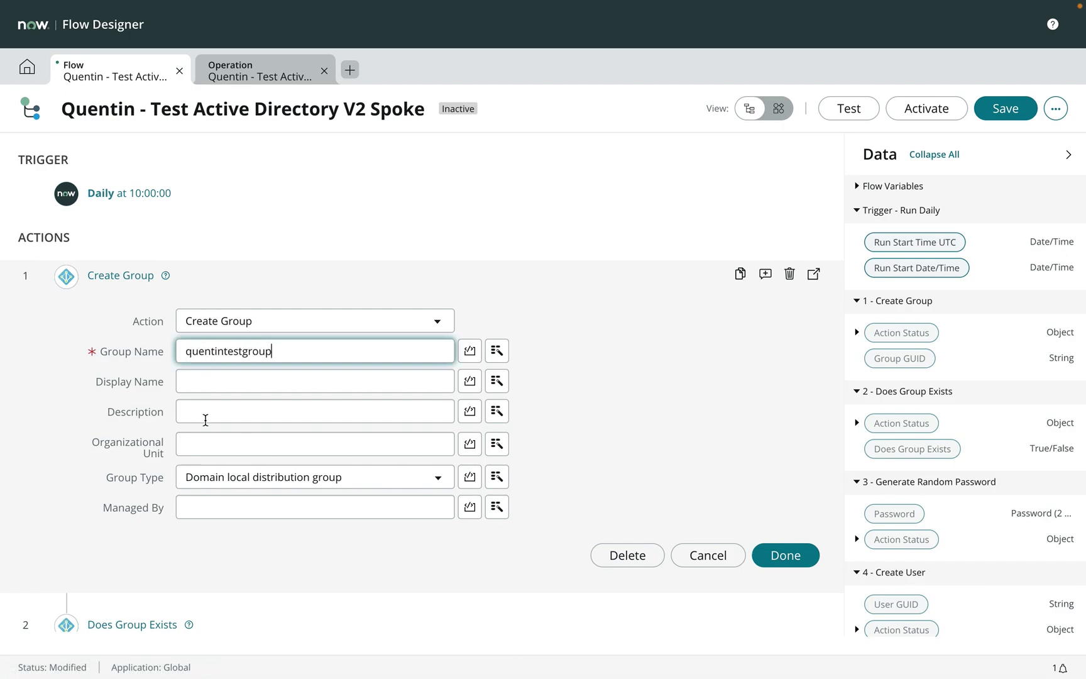
left_click(243, 476)
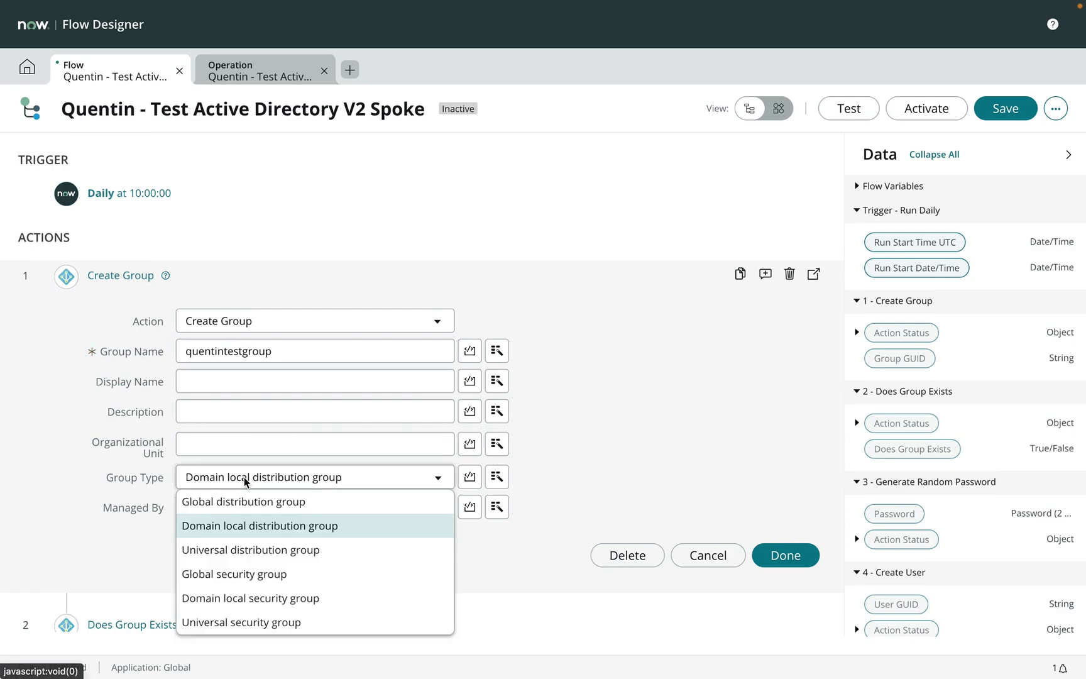
left_click(255, 573)
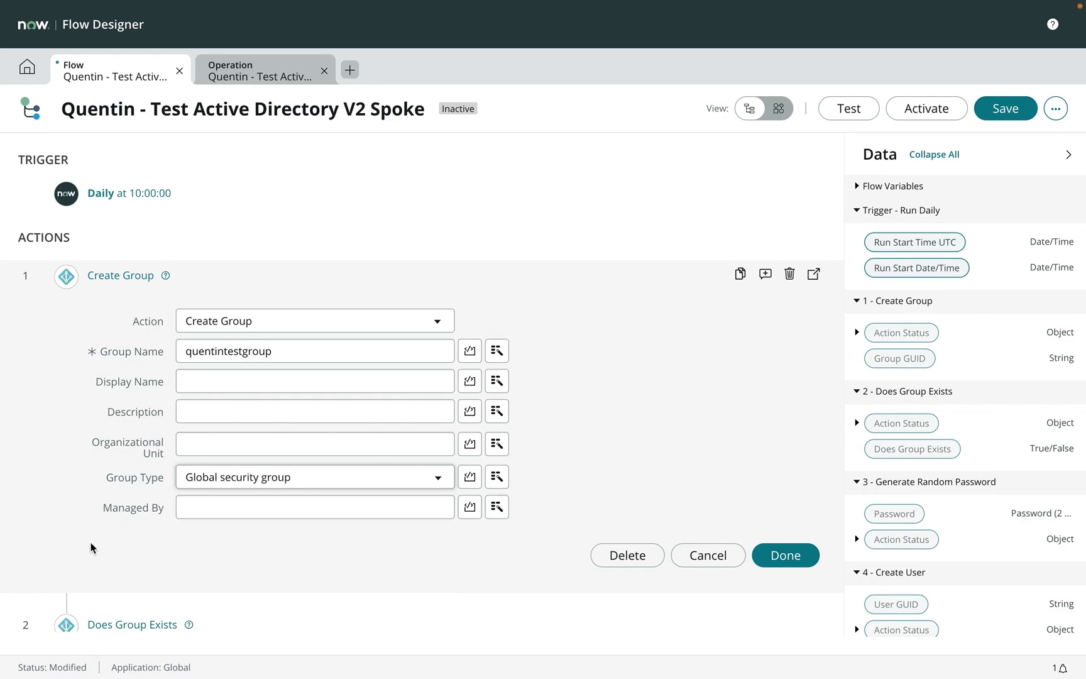
left_click(262, 477)
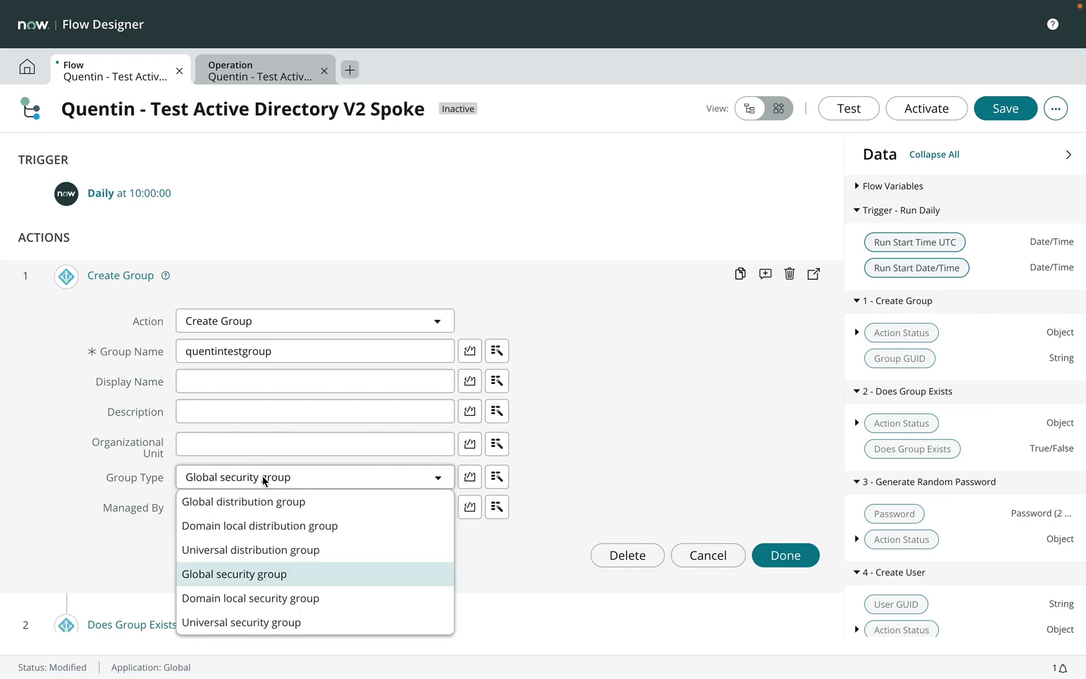
left_click(262, 478)
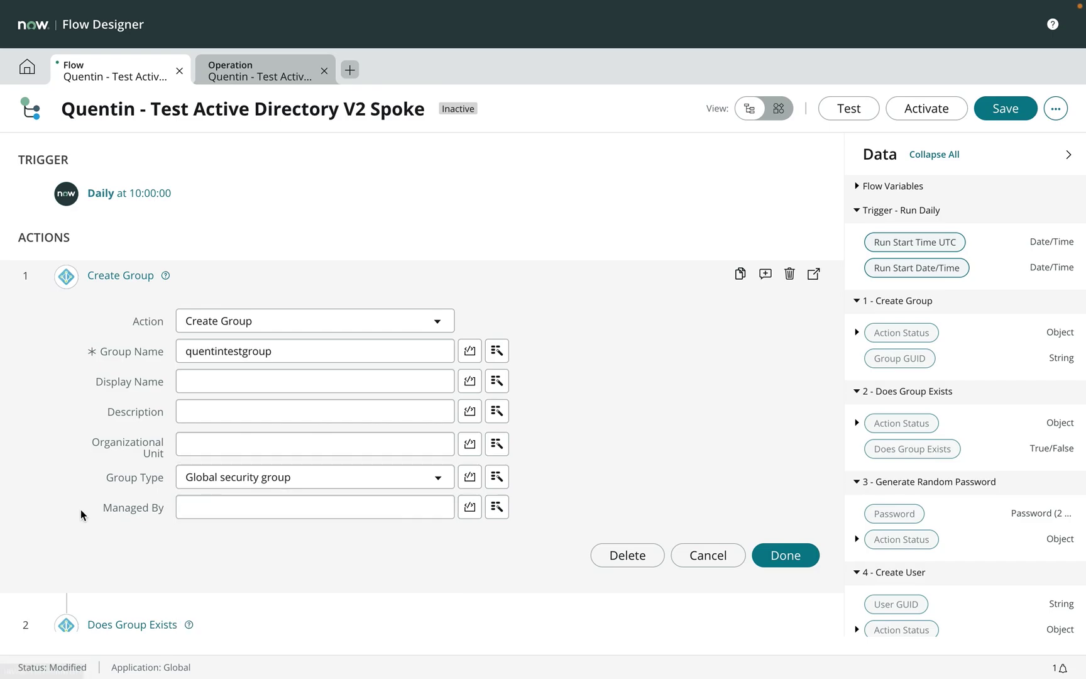
Copy the organizational unit OU=test,DC=acme,dc=local from the Create User action into the Organizational Unit of the Create Group action
scroll(80, 510, "down", 5)
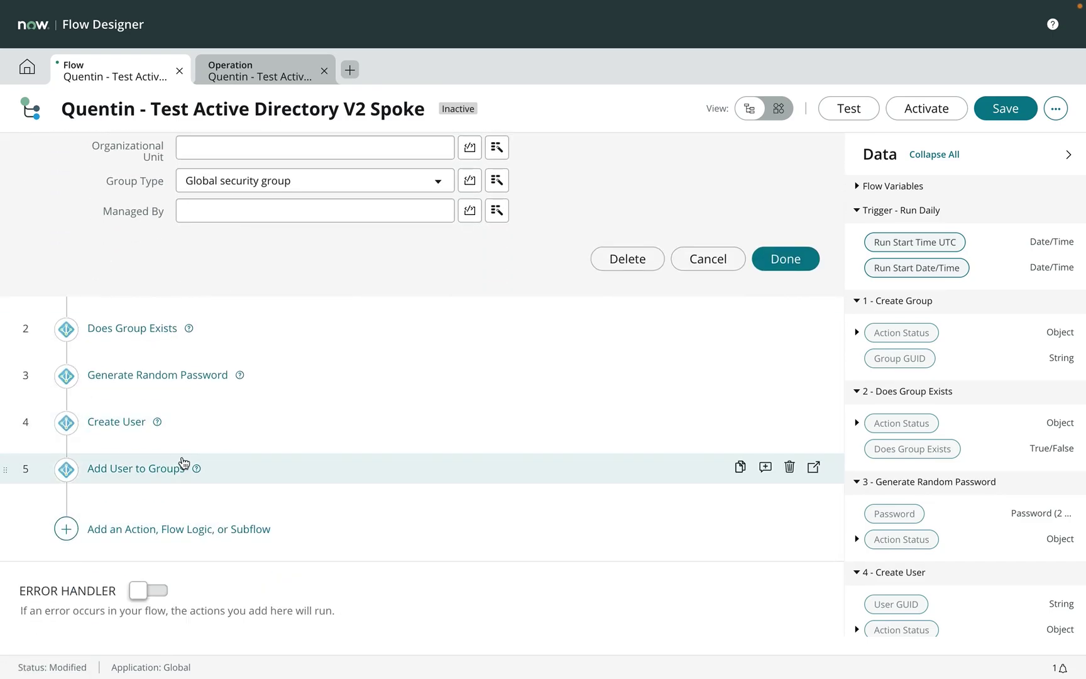
left_click(122, 422)
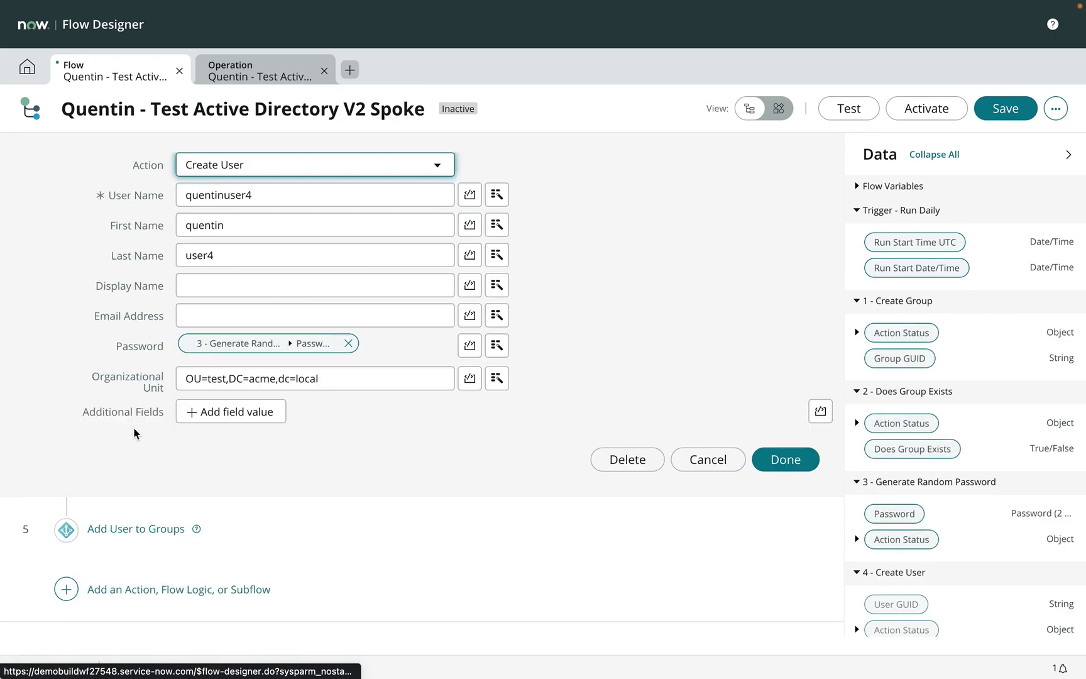
triple_click(349, 384)
key("ctrl+c")
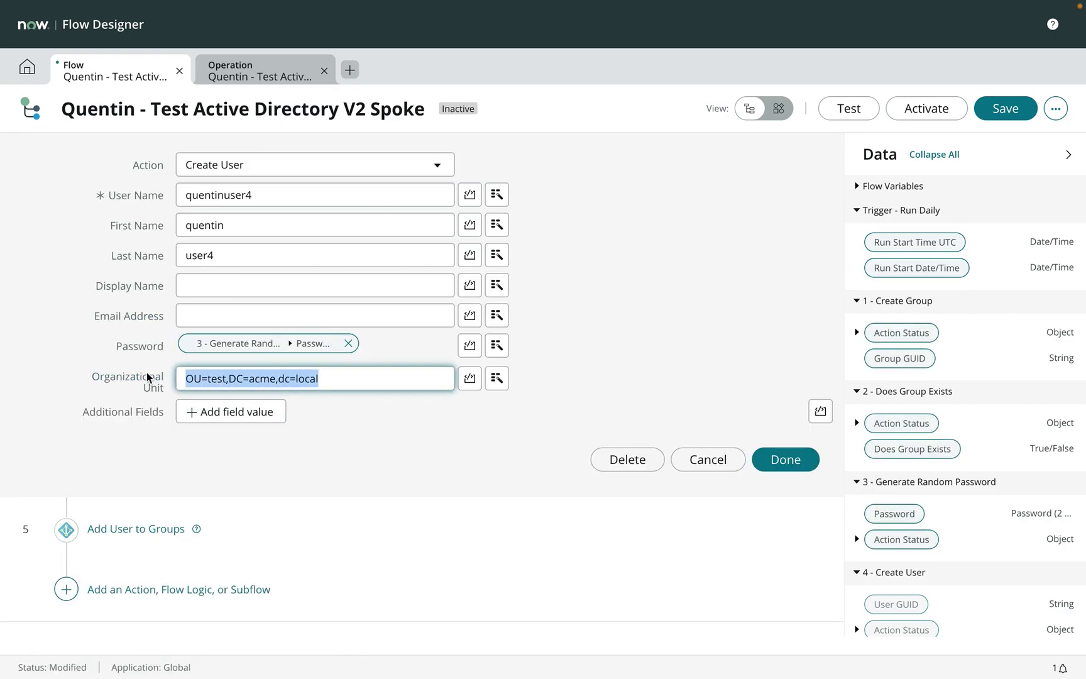
scroll(102, 354, "up", 5)
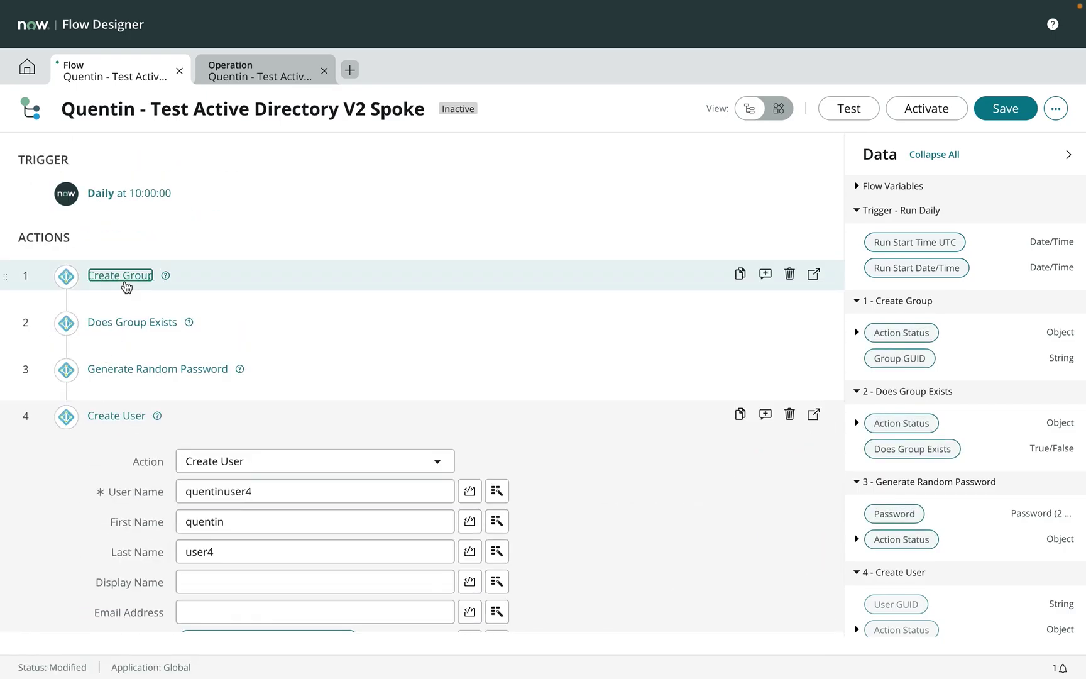
left_click(91, 278)
left_click(262, 435)
key("ctrl+v")
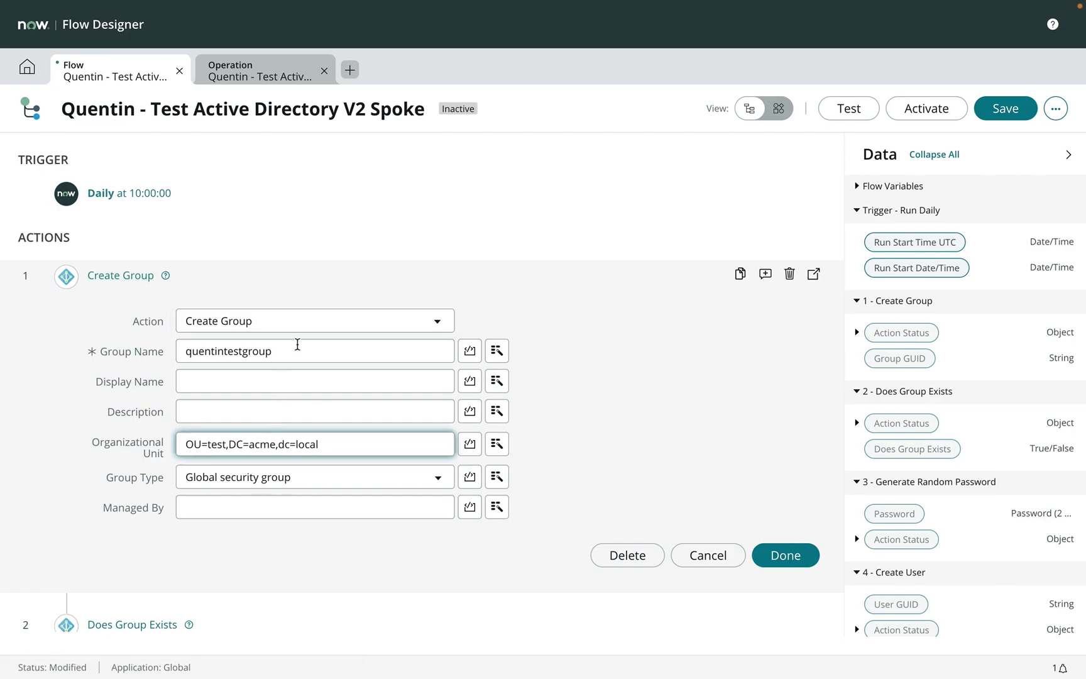
Copy the group name from Create Group, finish that action, and set the Does Group Exists group name to quentintestgroup
left_click_drag(298, 344, 157, 349)
key("ctrl+c")
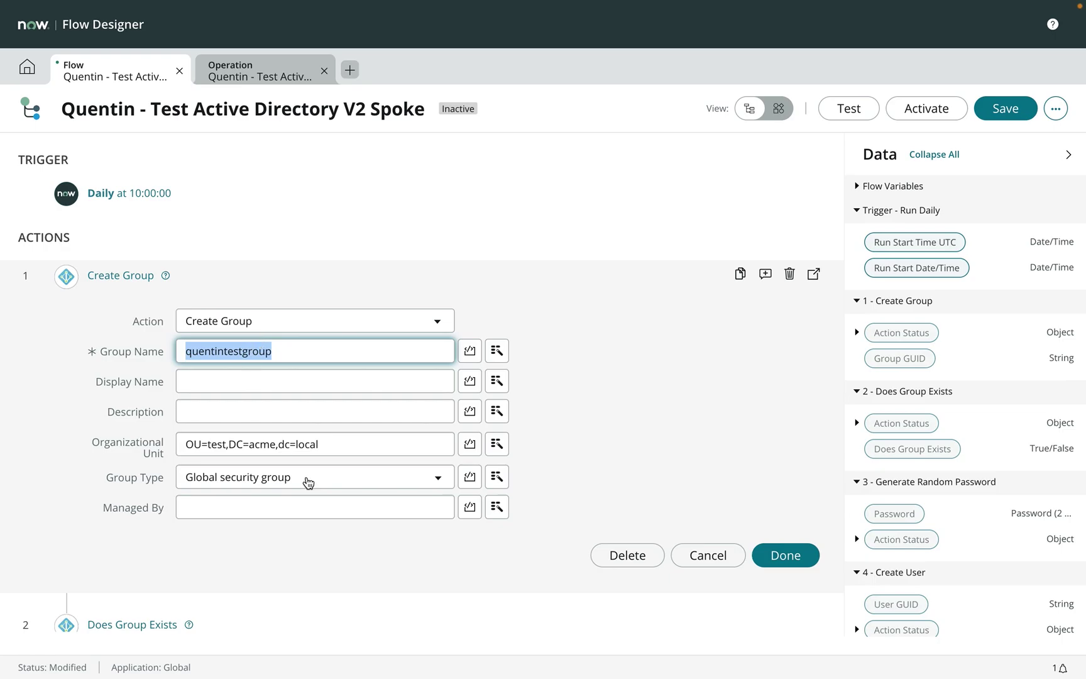
left_click(786, 556)
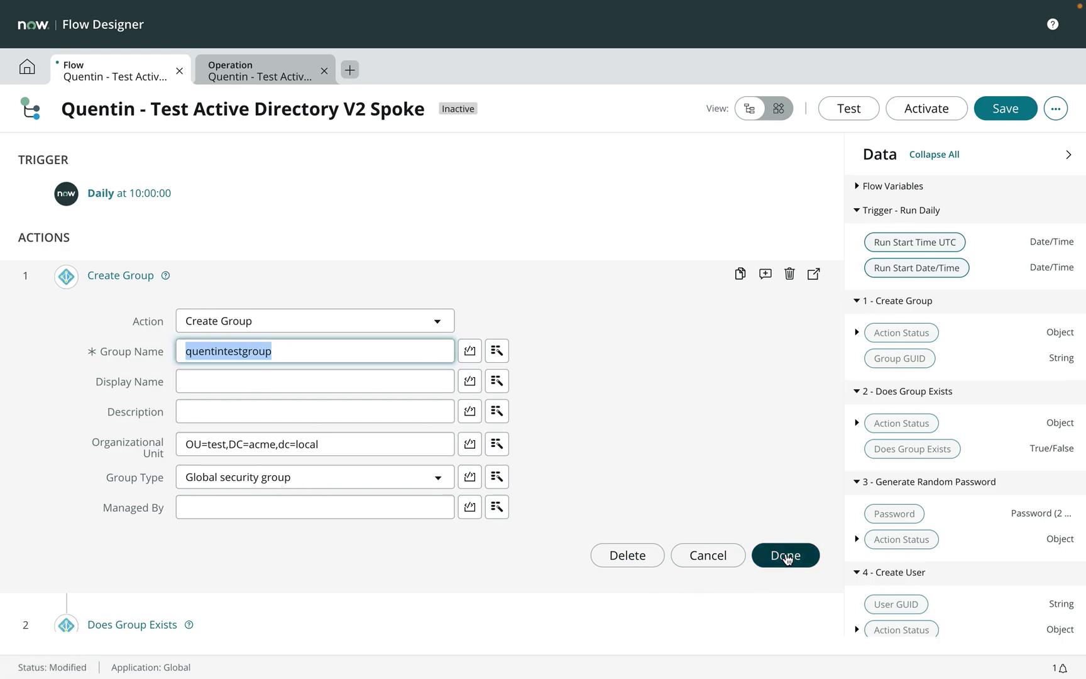
left_click(148, 322)
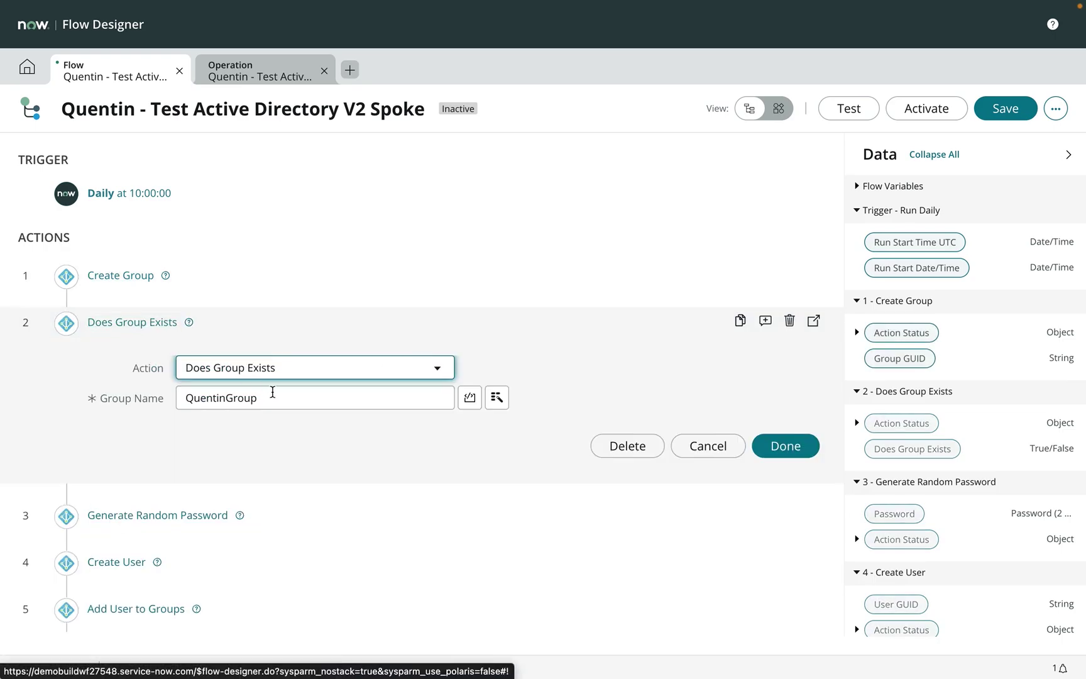
left_click_drag(279, 400, 121, 397)
type("quentintestgroup")
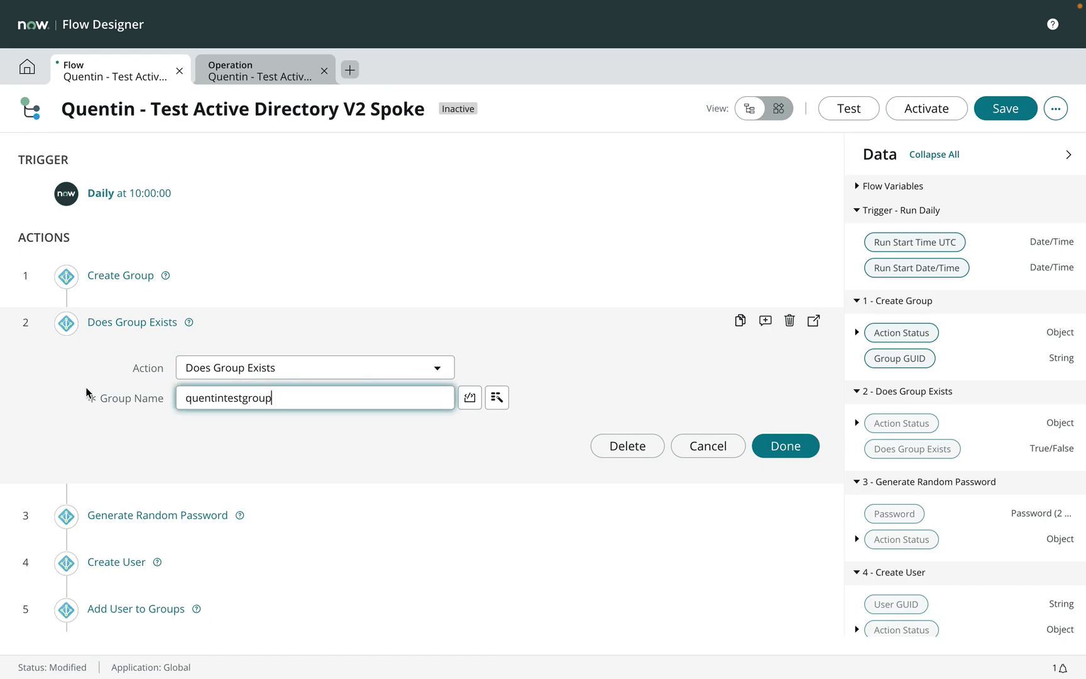
left_click(787, 449)
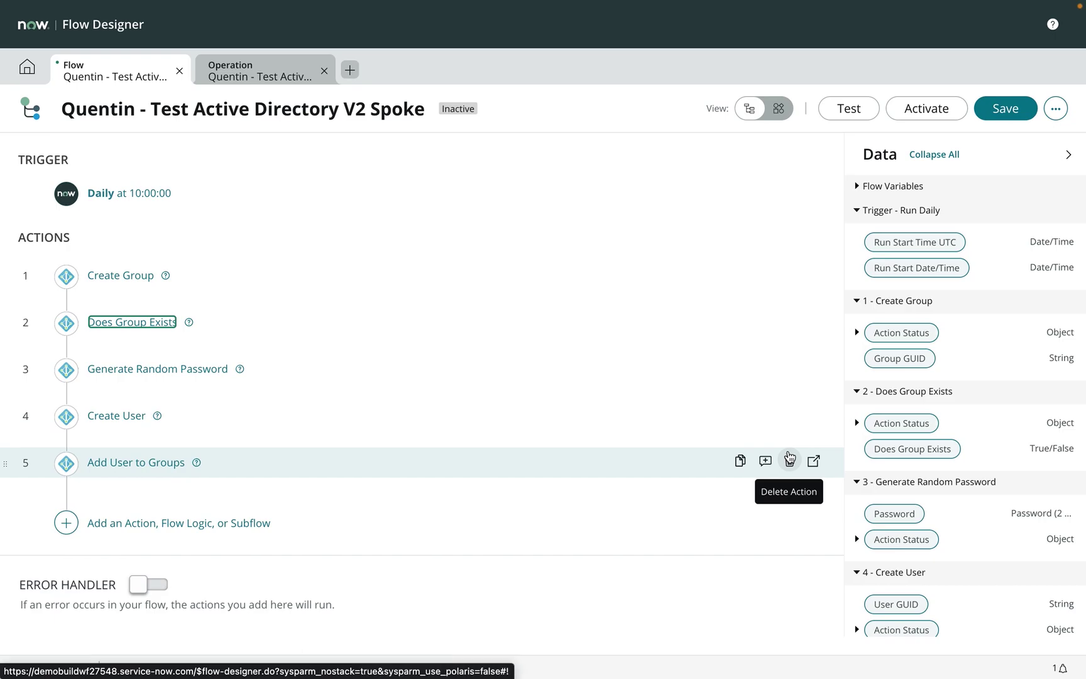
In the Add User to Groups action, replace the first group name with quentintestgroup and finish editing the action
left_click(153, 463)
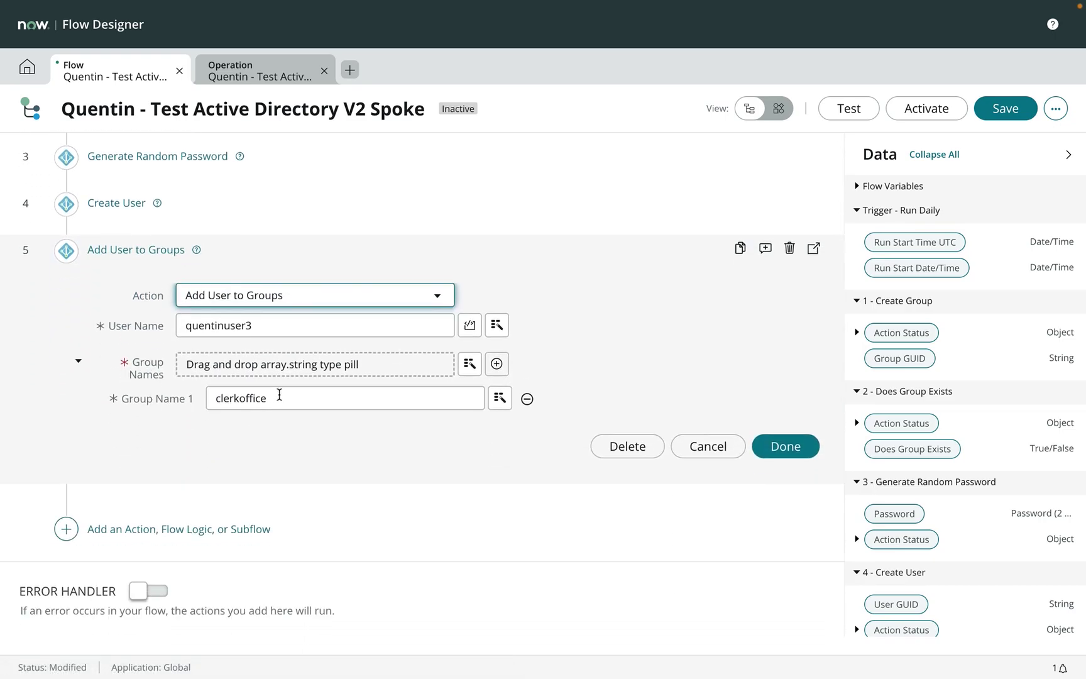
double_click(279, 394)
key("ctrl+v")
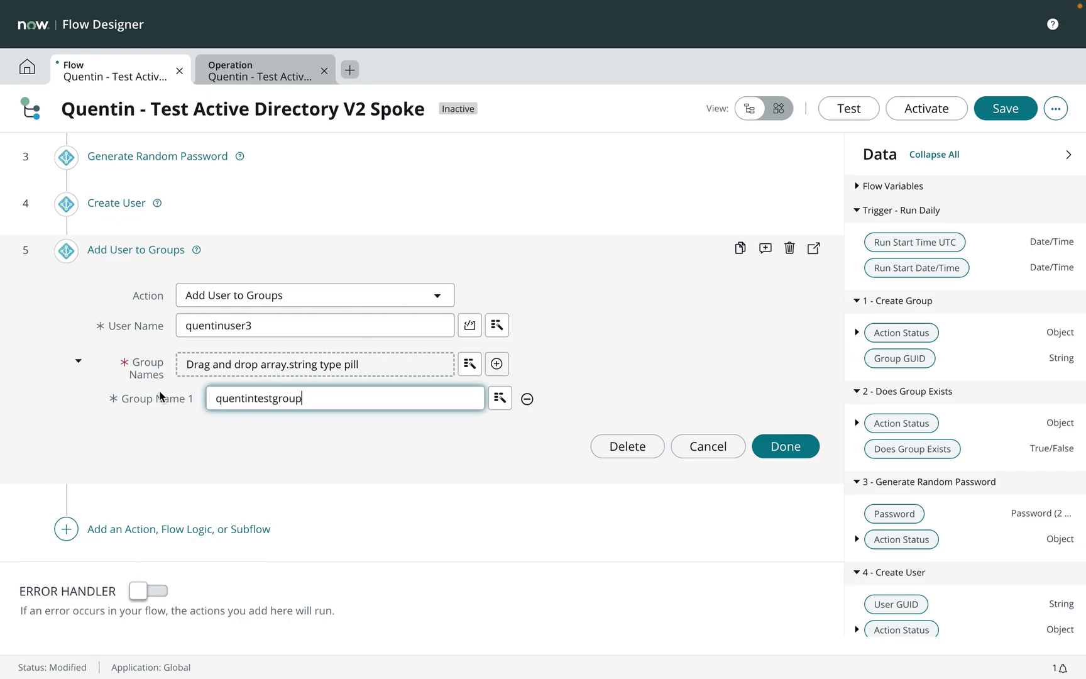
left_click(798, 444)
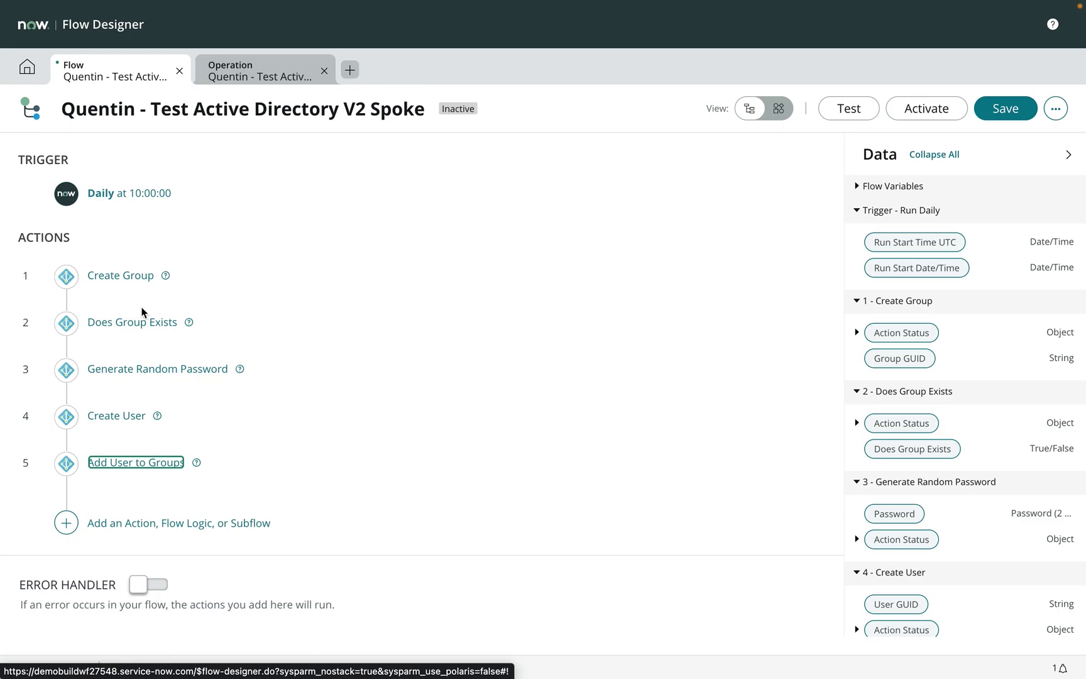
In the Create User action, set the User Name to quentinuser5 and the Last Name to user5
left_click(116, 415)
left_click(304, 489)
left_click(281, 548)
key("BackSpace")
scroll(315, 440, "down", 3)
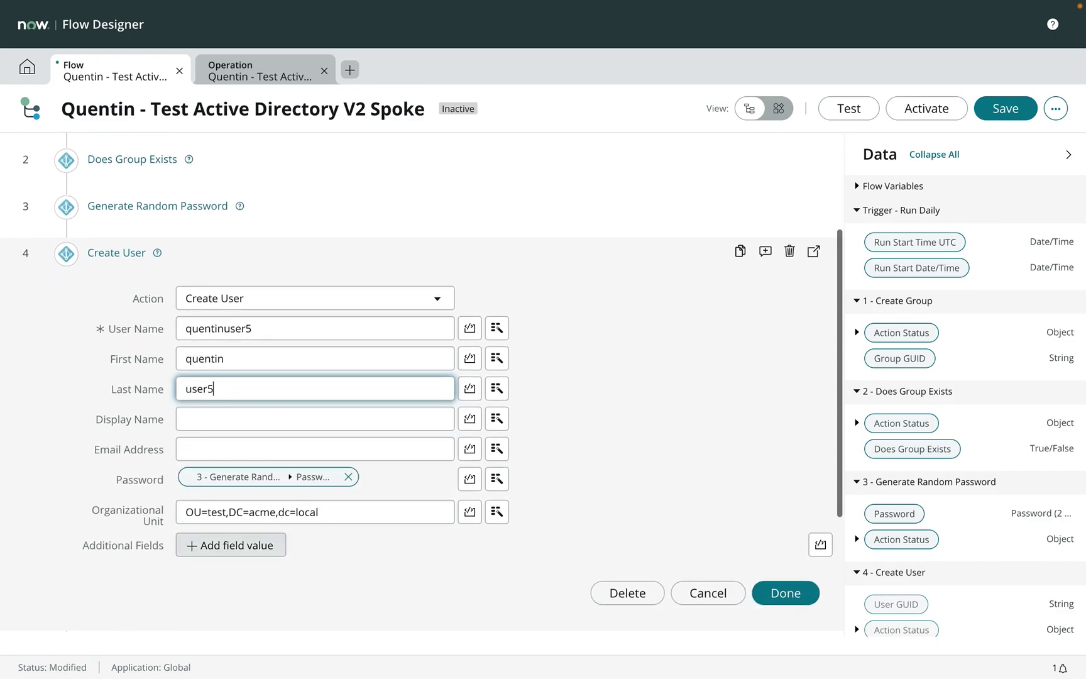
left_click(814, 595)
scroll(534, 509, "up", 3)
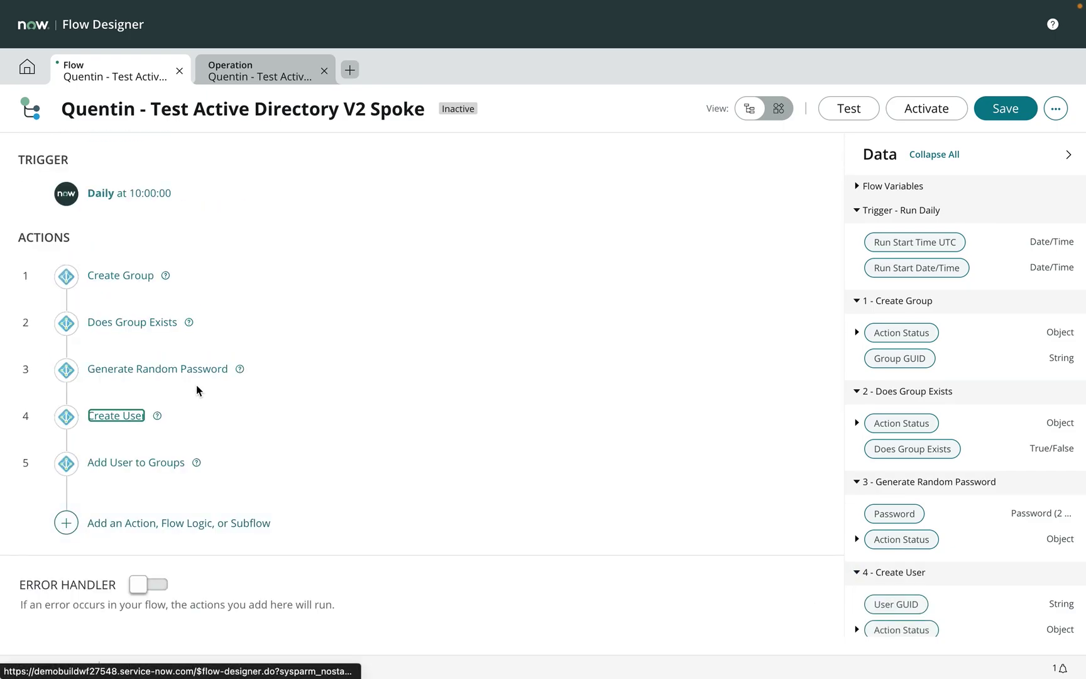
In the Add User to Groups action, set the User Name to quentinuser5
left_click(136, 464)
scroll(136, 470, "down", 2)
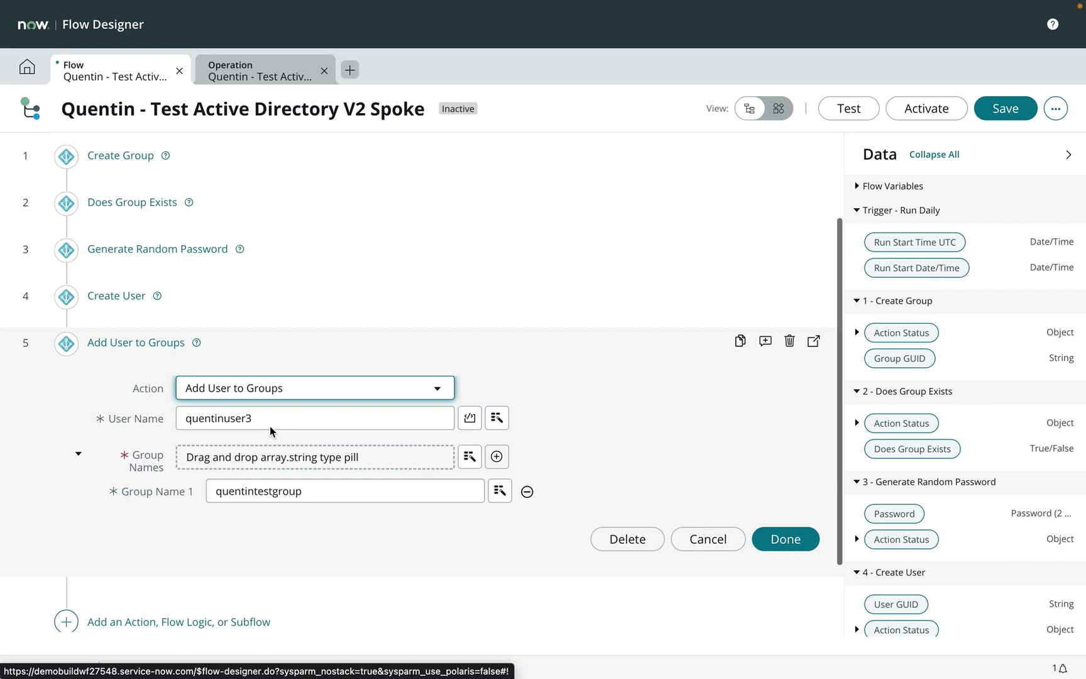
left_click(283, 538)
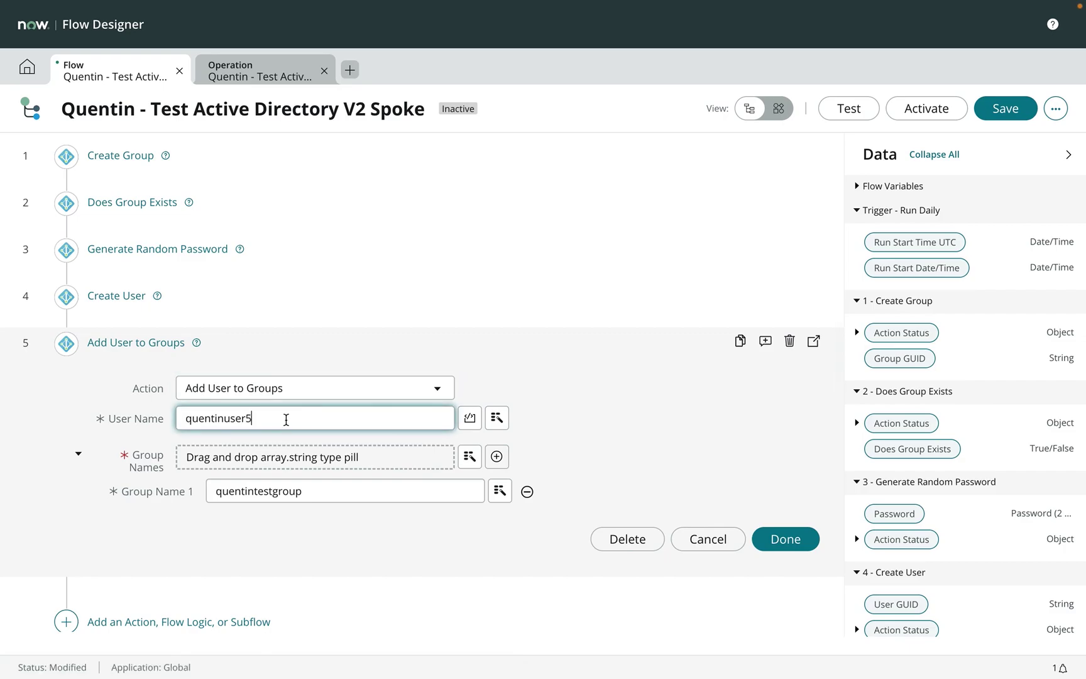
left_click(792, 539)
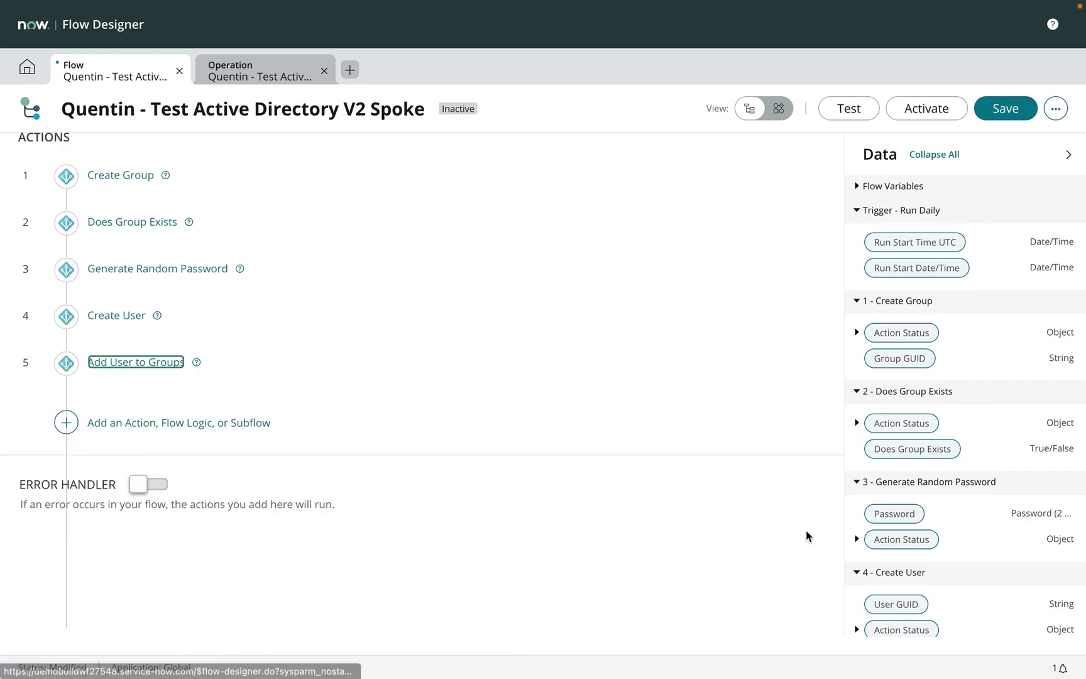
Save the flow and run a test of it in the foreground
left_click(1001, 106)
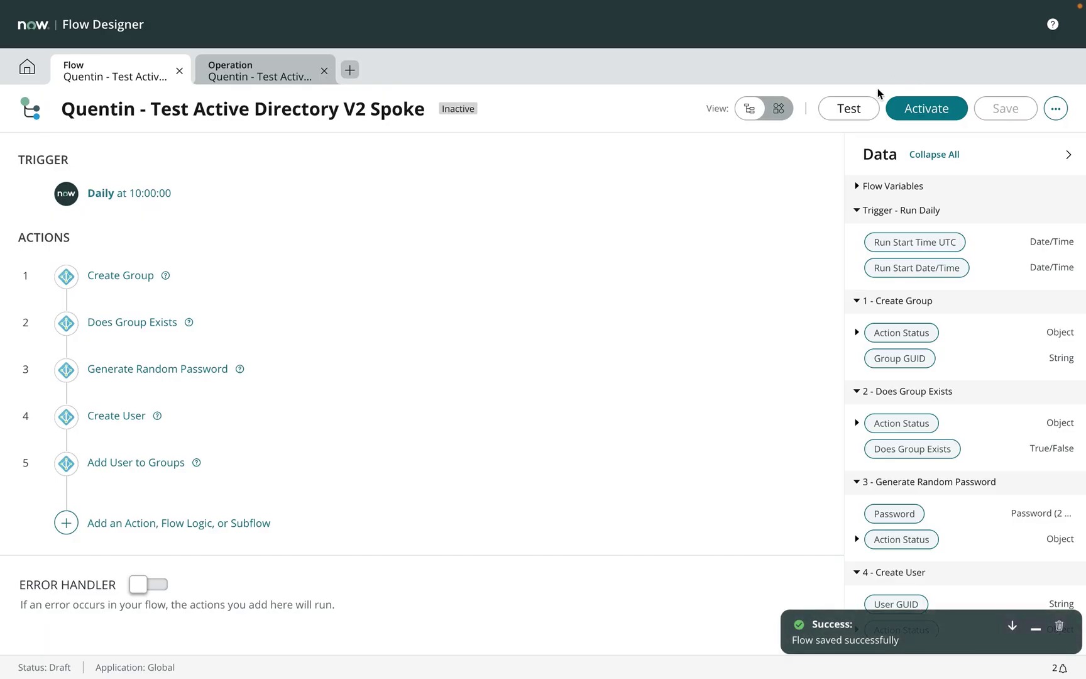
left_click(858, 109)
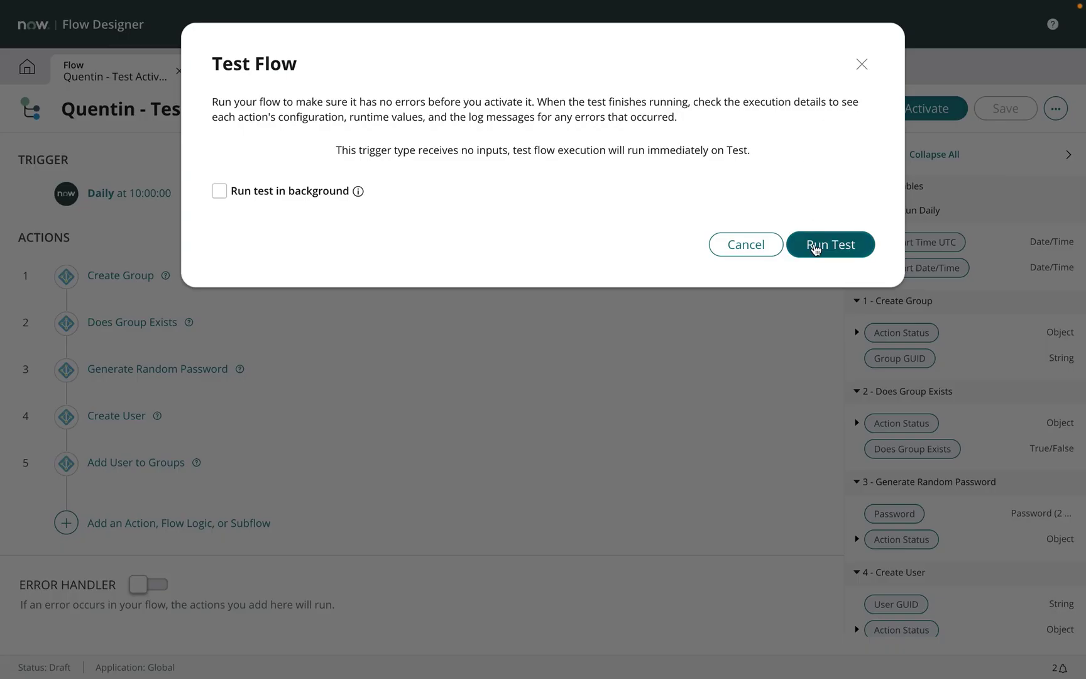
left_click(815, 245)
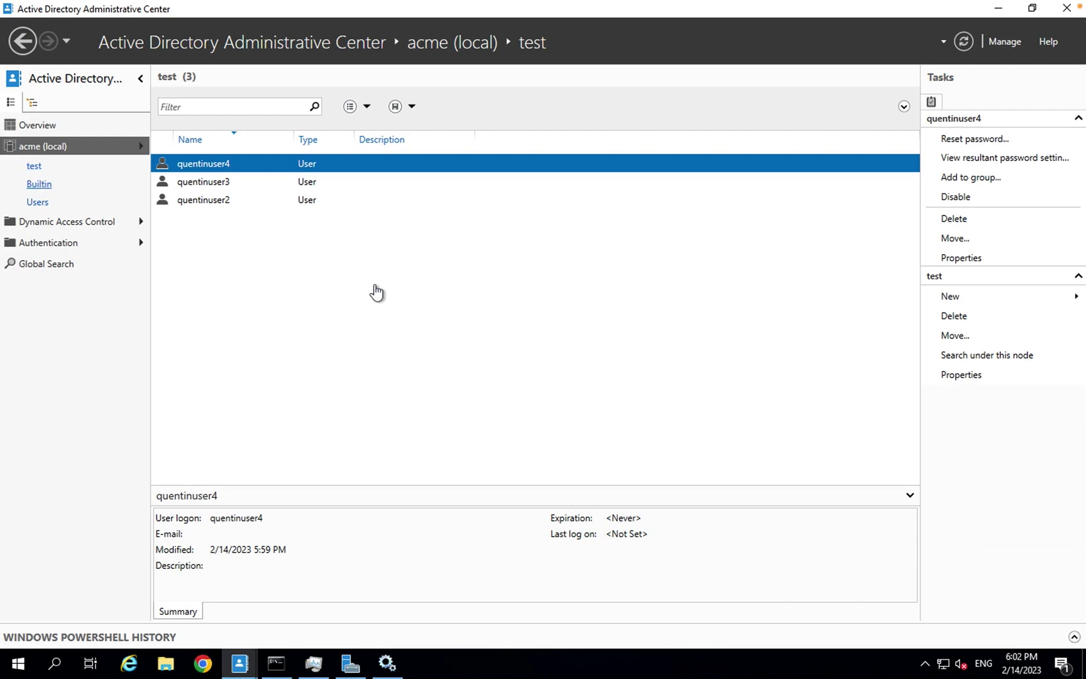
Switch to Active Directory Administrative Center, refresh the test organizational unit, and inspect quentintestgroup
left_click(963, 42)
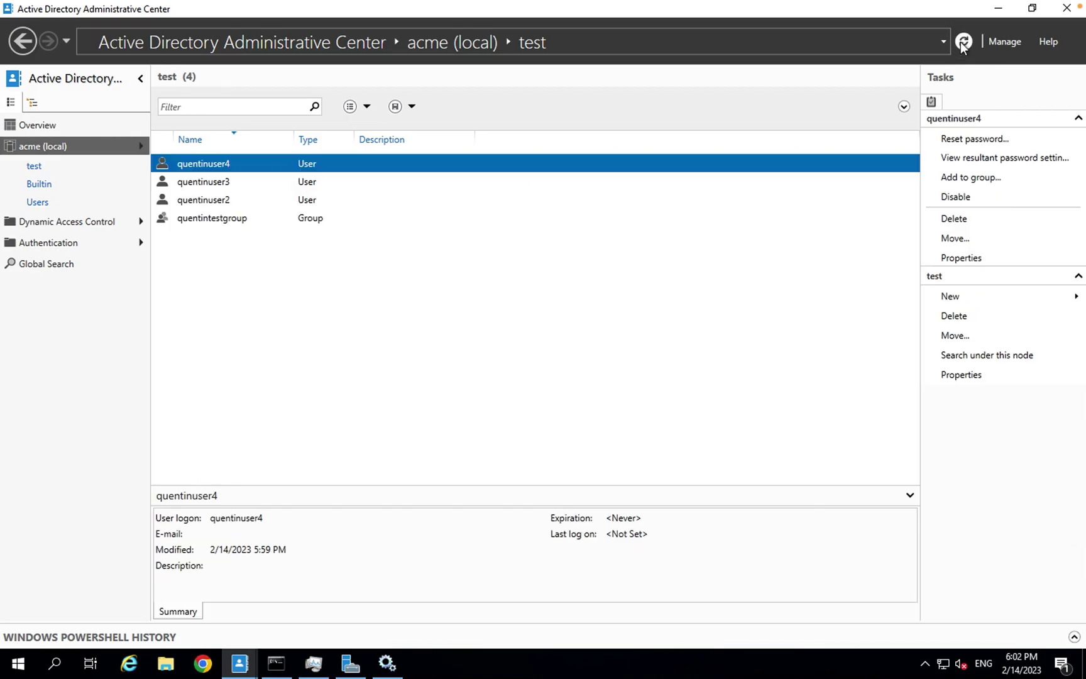
left_click(210, 221)
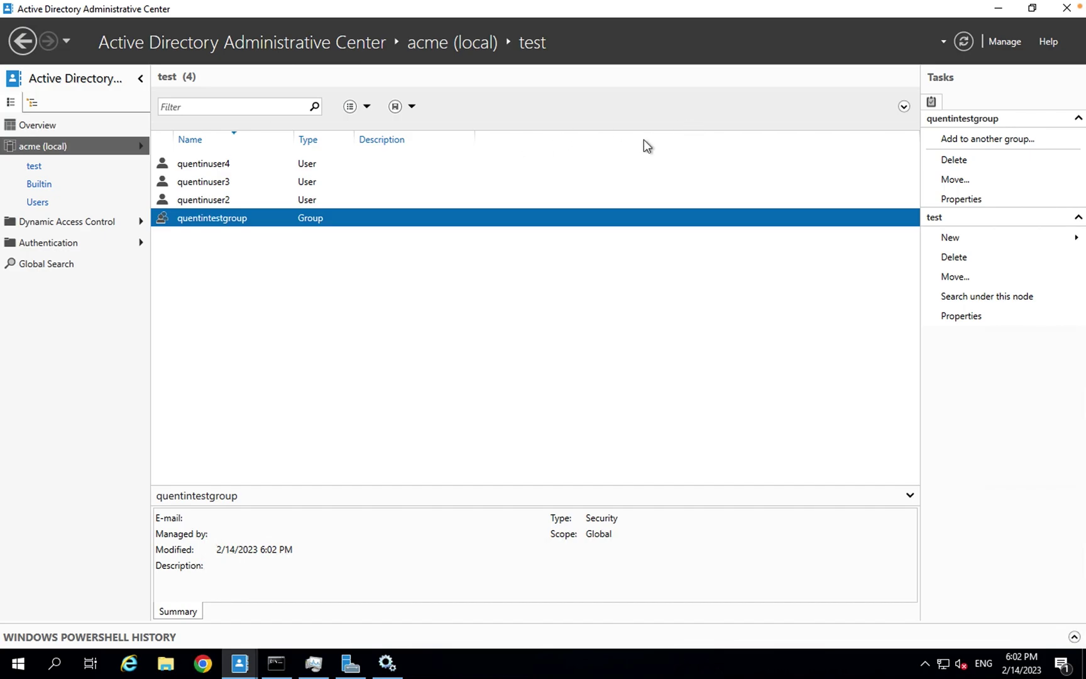
left_click(963, 42)
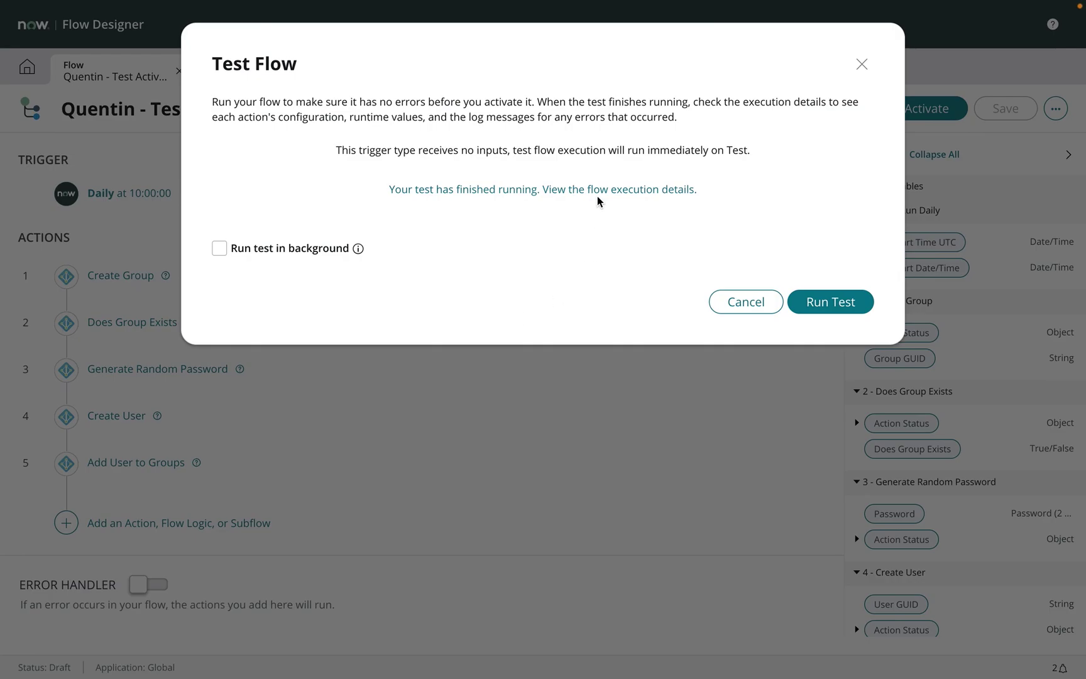
Go back to Flow Designer, open the test's flow execution details, and refresh the status of the actions
left_click(597, 191)
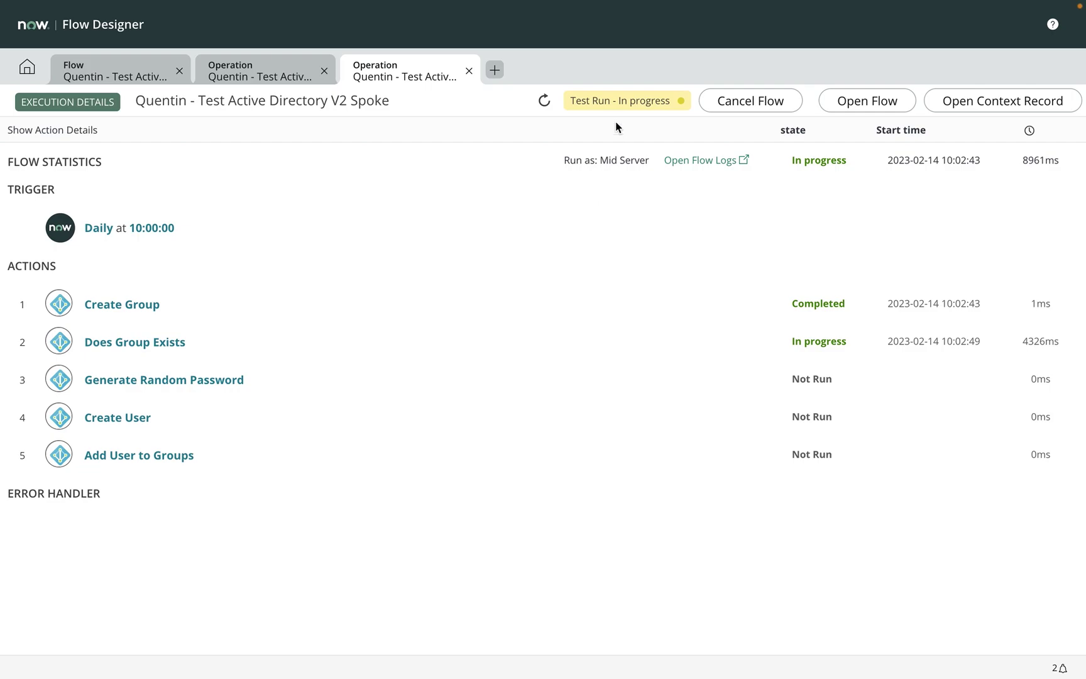
left_click(544, 101)
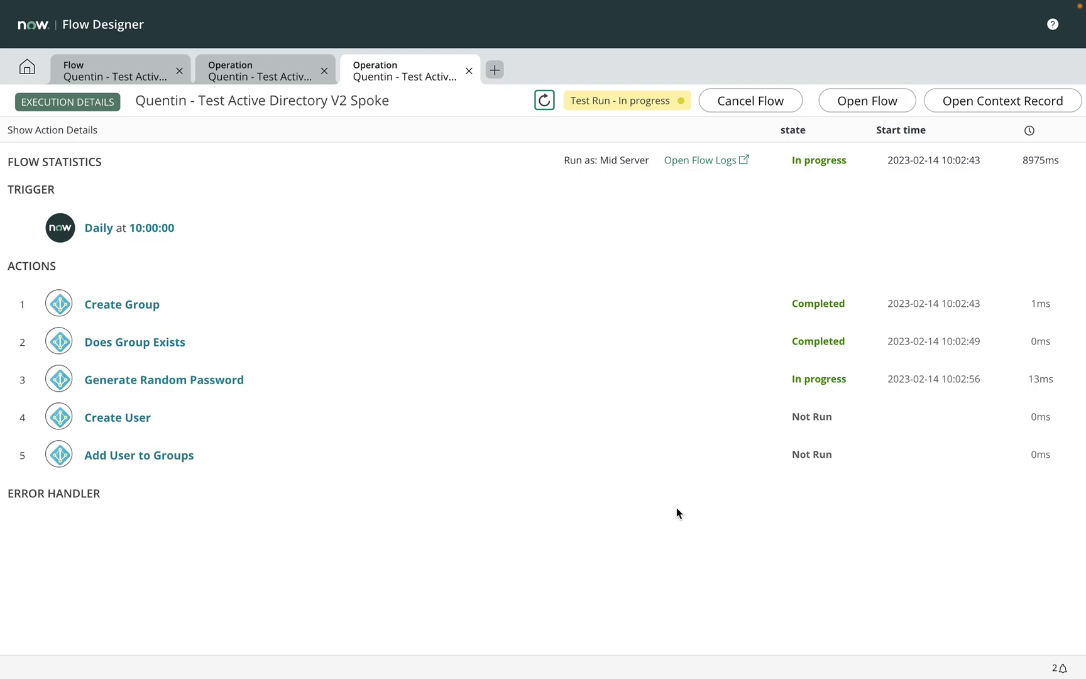
left_click(541, 104)
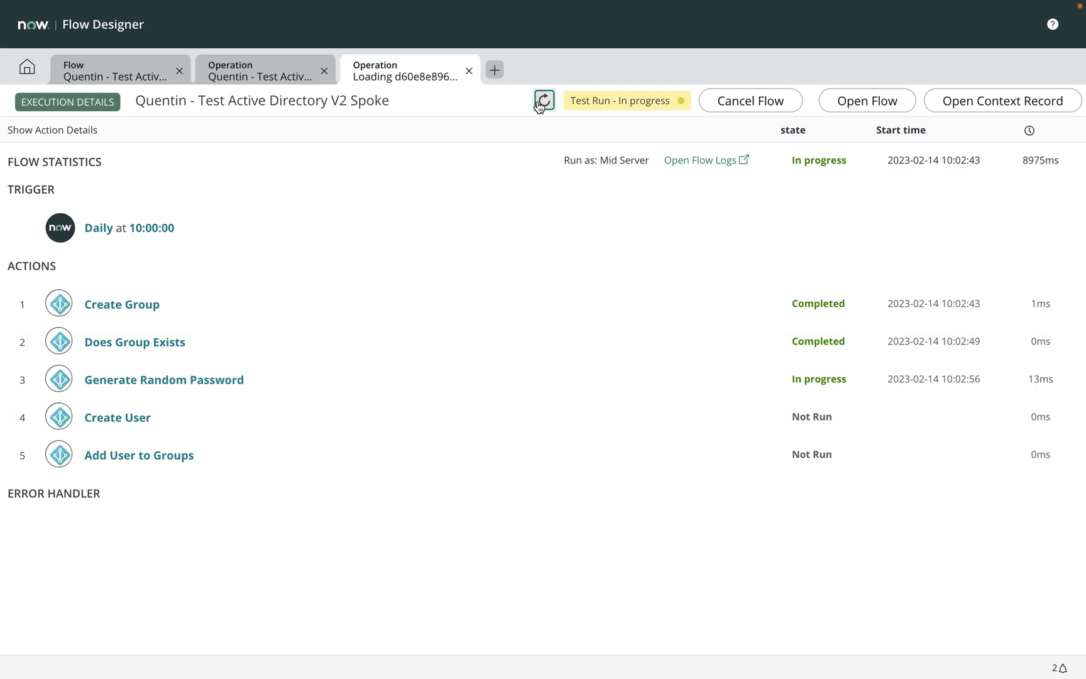
Switch to Active Directory Administrative Center, refresh the test organizational unit, and check the members of quentintestgroup for the new user
key("ctrl+Right")
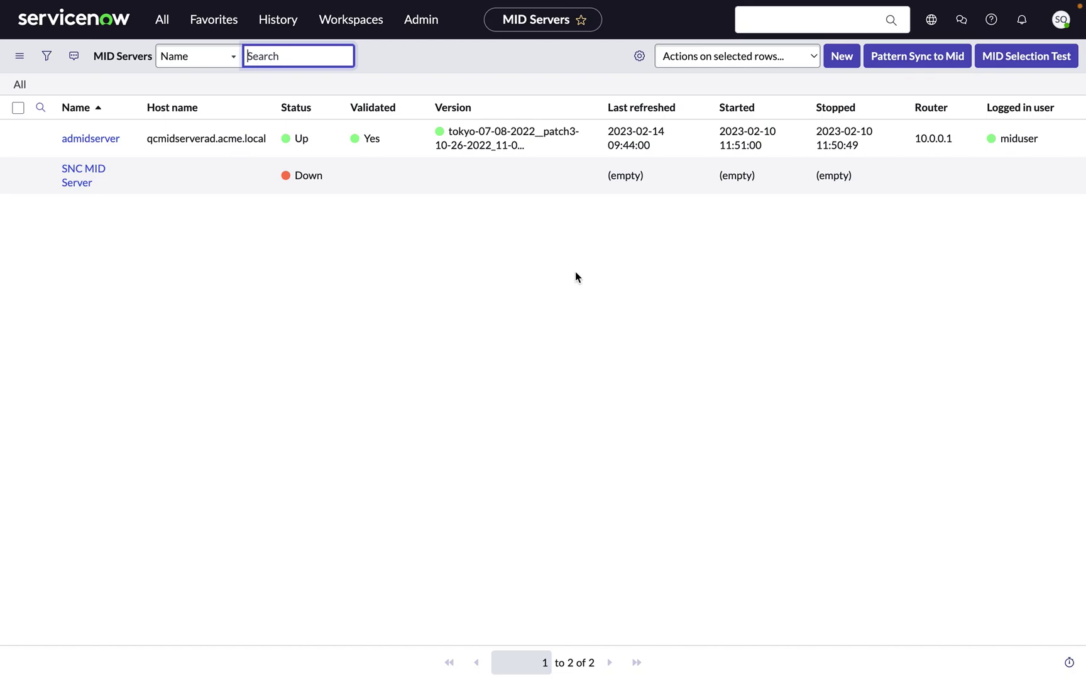
key("ctrl+Right")
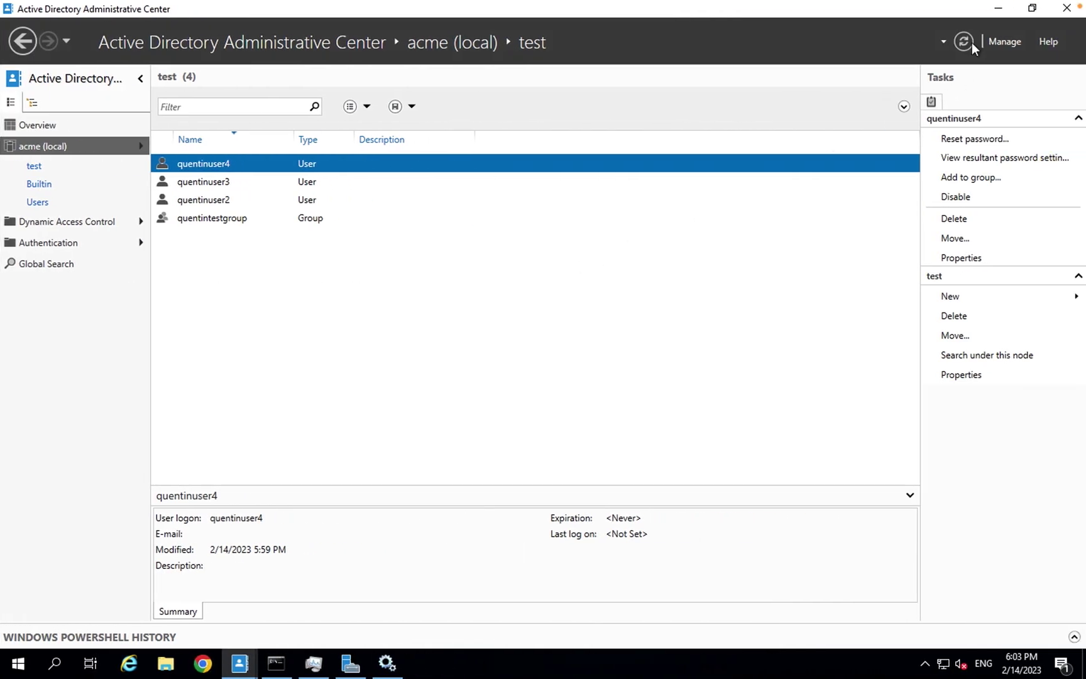
left_click(971, 43)
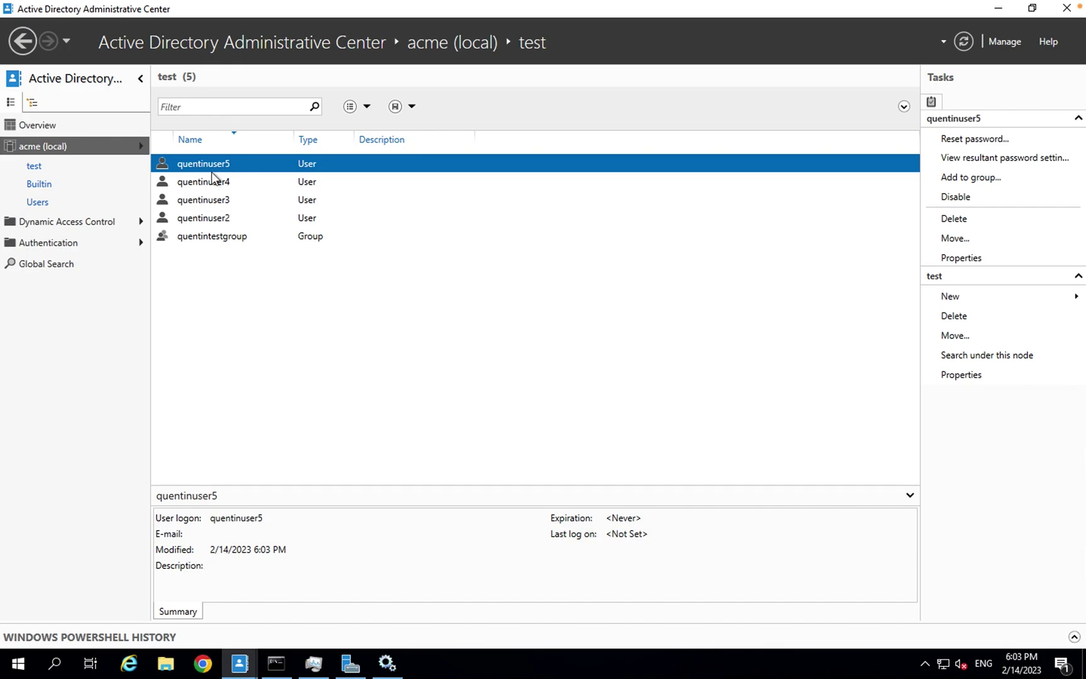
double_click(212, 236)
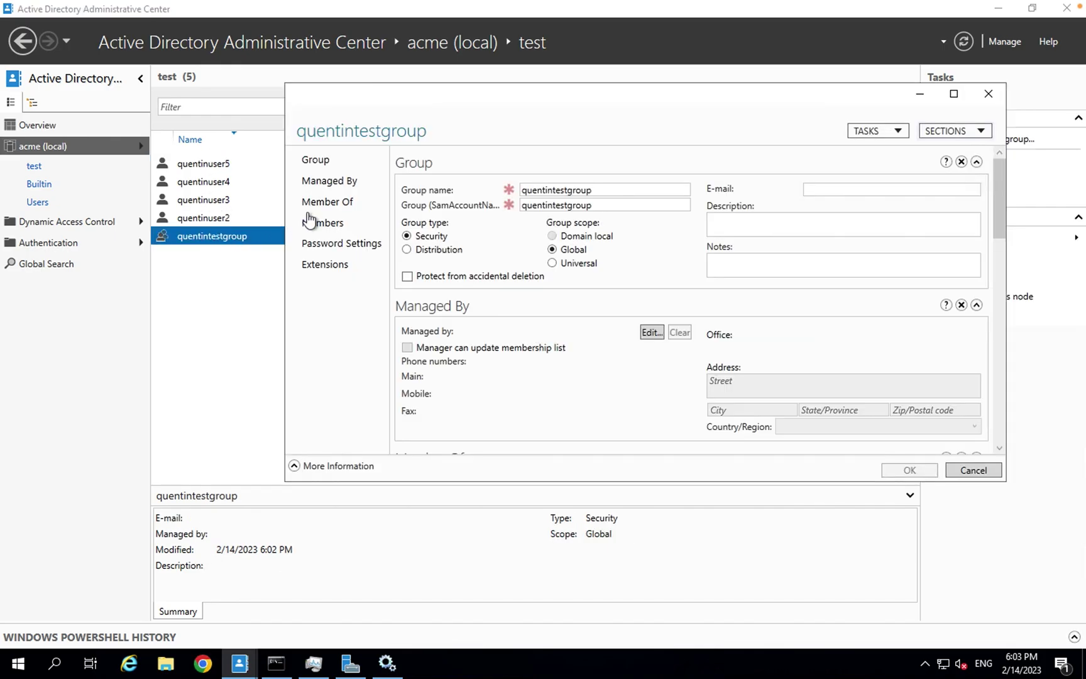
left_click(313, 207)
left_click(313, 226)
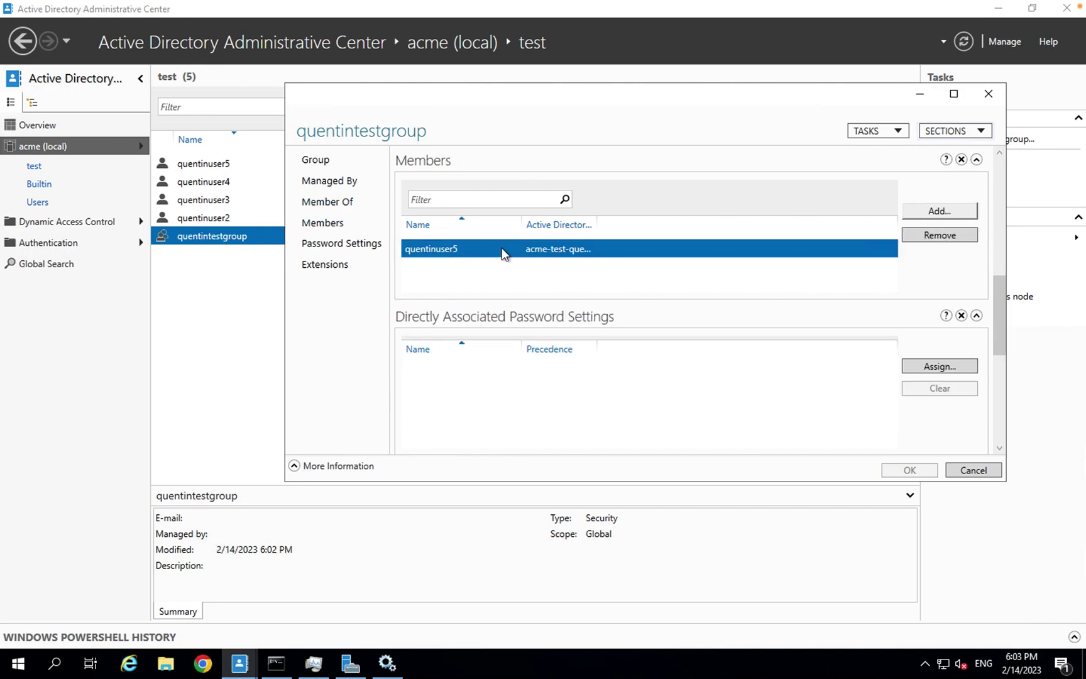
left_click(988, 94)
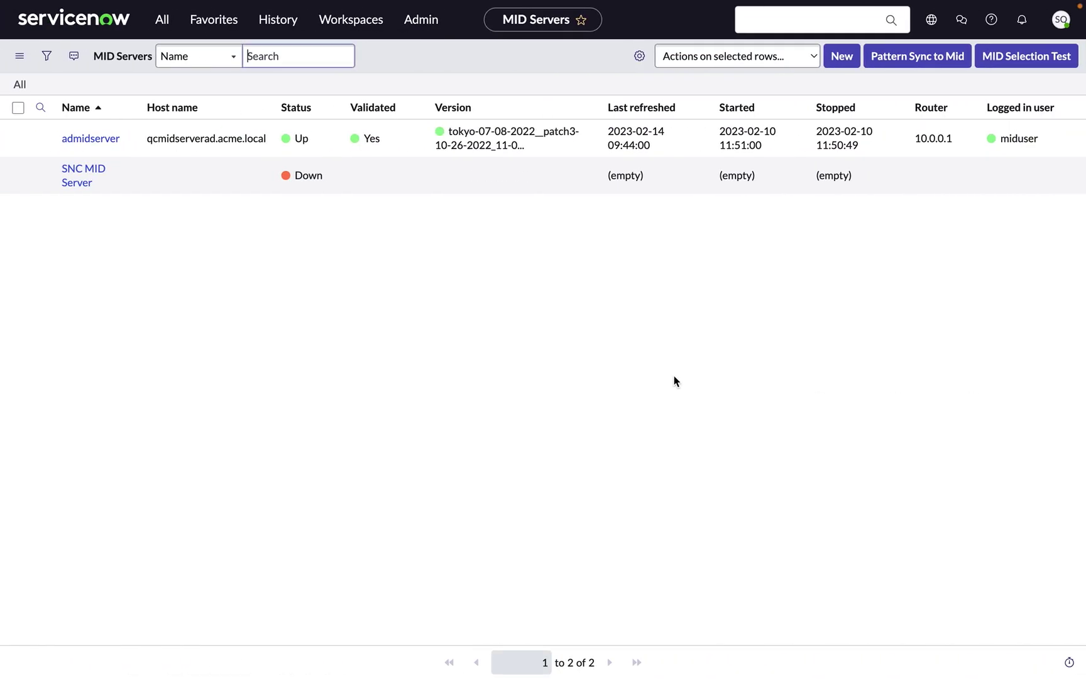
Return to the flow execution details in Flow Designer and refresh the flow data to check the remaining actions
key("ctrl+Left")
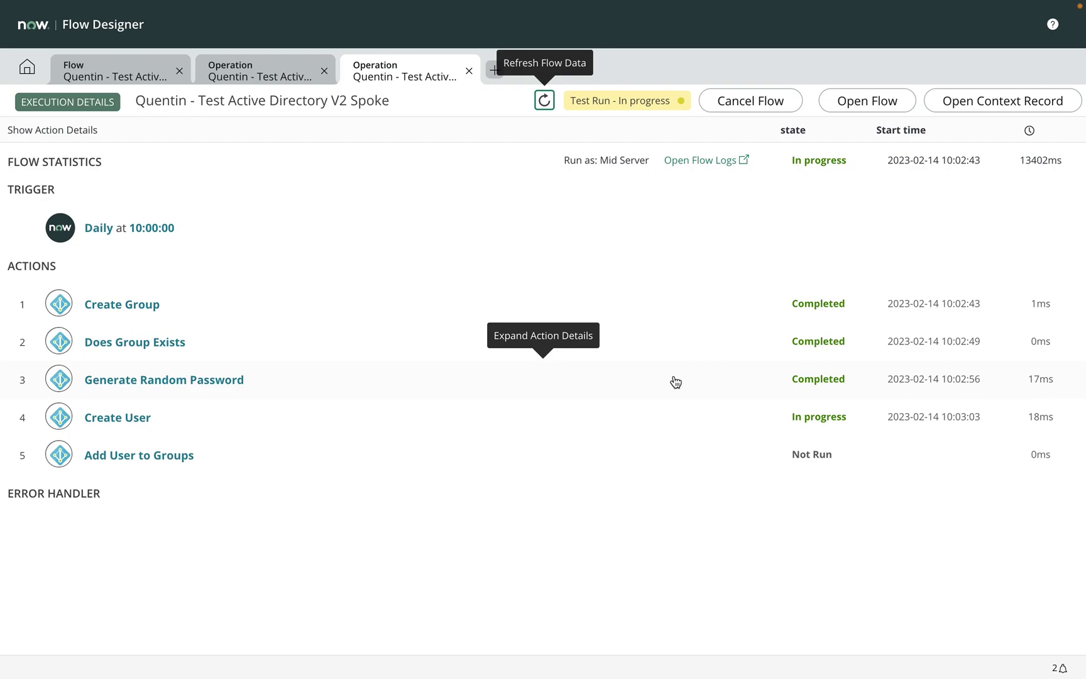
left_click(547, 108)
left_click(548, 110)
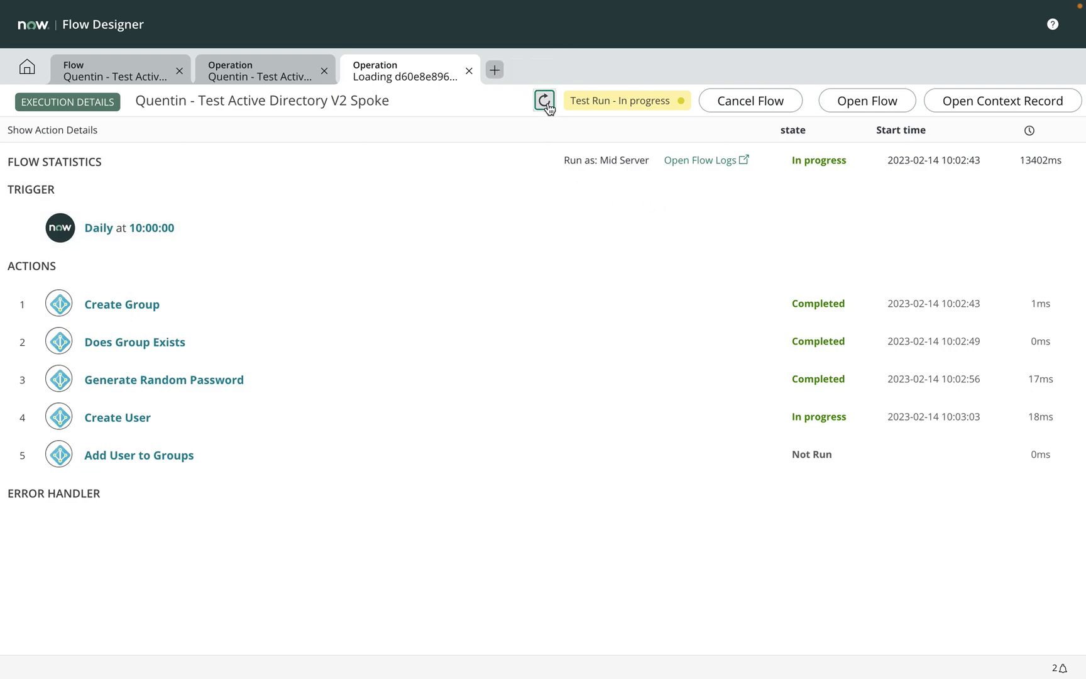
left_click(548, 108)
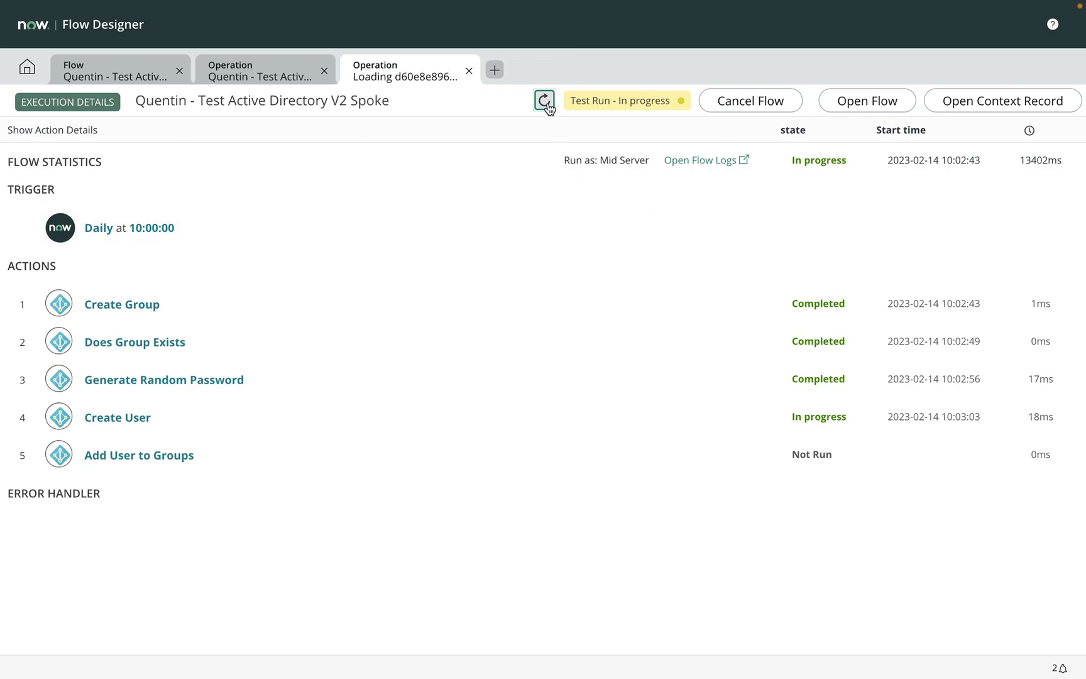